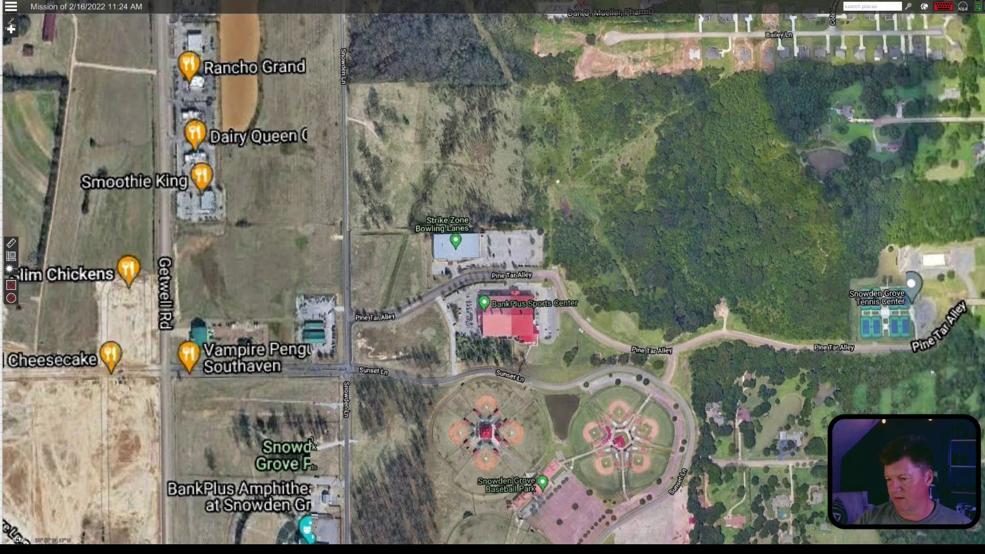
Switch to the browser, view the Lidar flight lines spreadsheet, and open the Mission Planning category on dronemappingtools.com
key("alt+Tab")
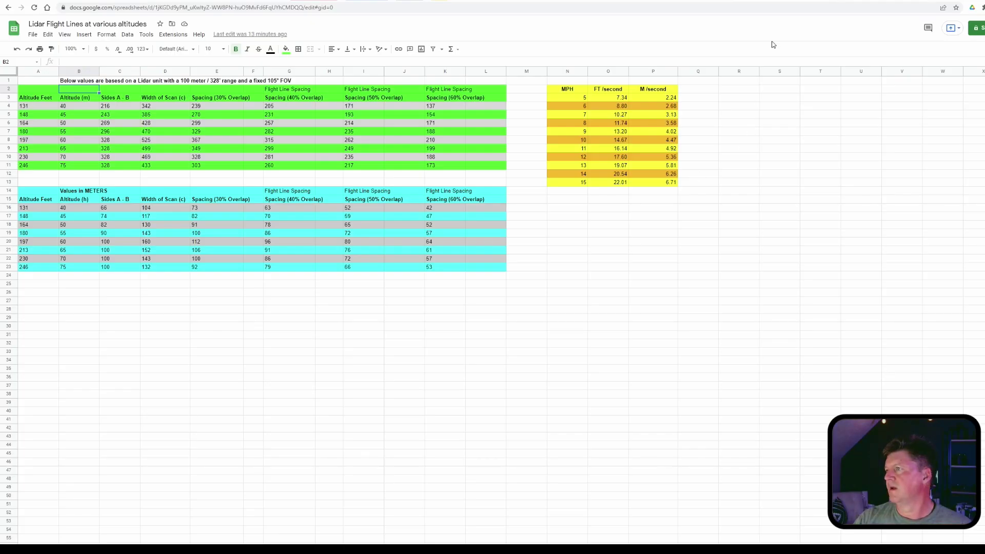
left_click(876, 2)
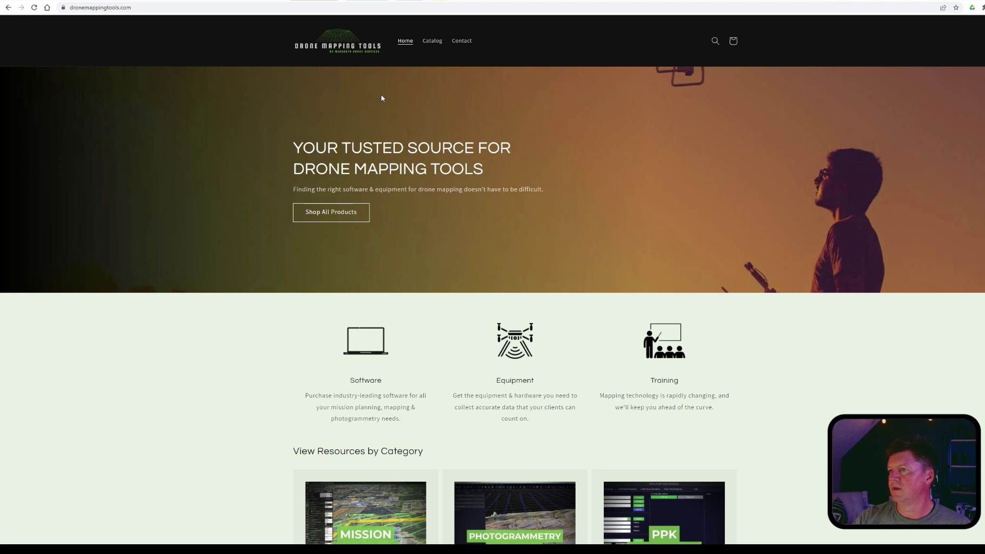
scroll(377, 434, "down", 1)
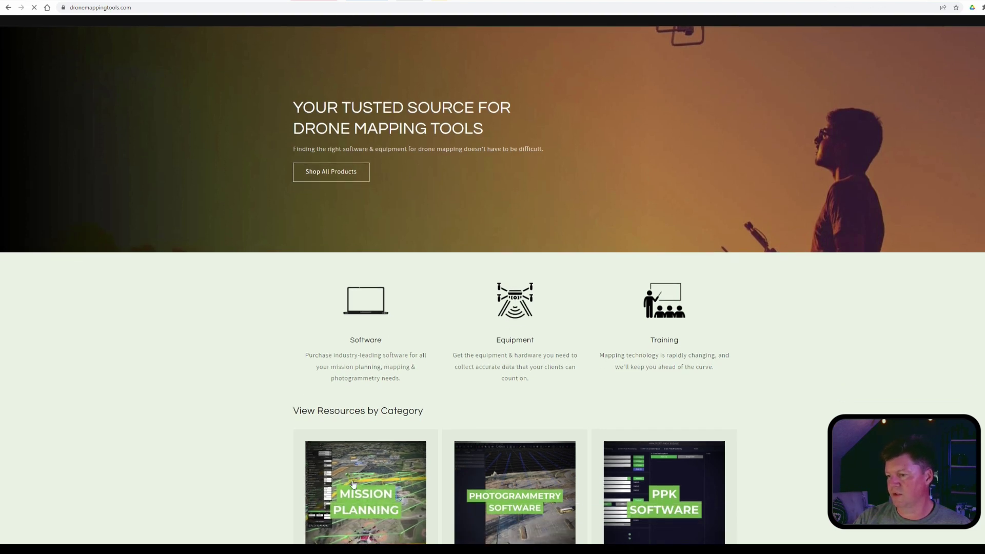
left_click(388, 465)
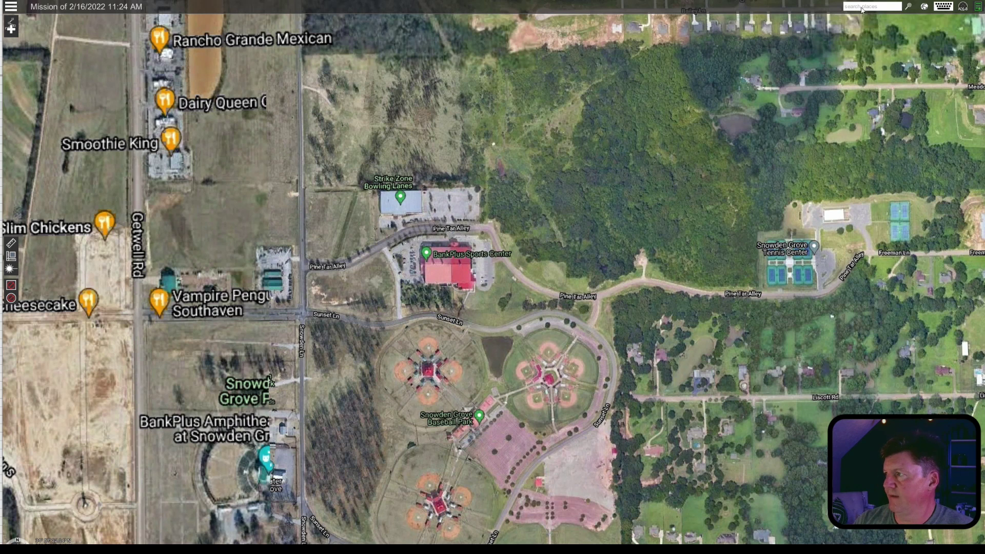
Create a new mission and cancel its new route setup
left_click(864, 7)
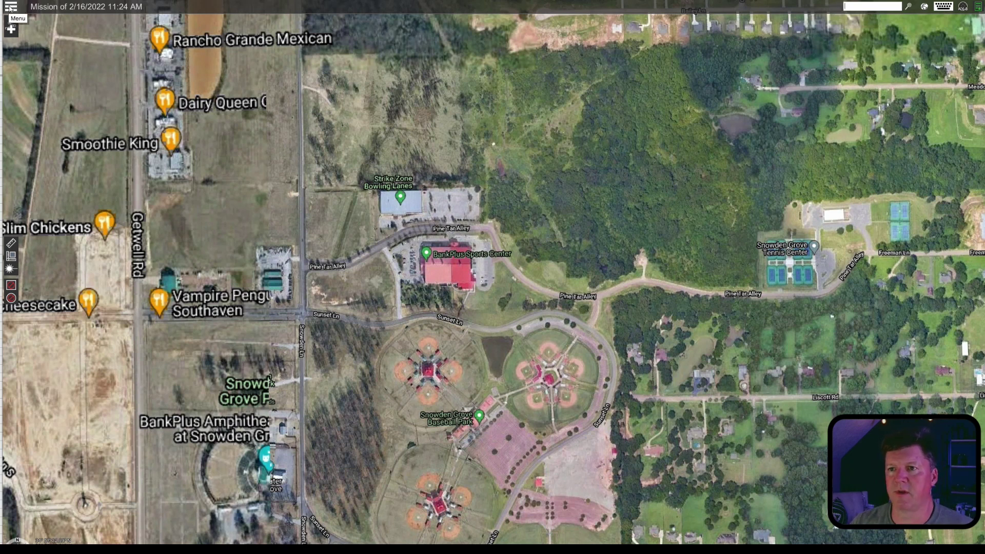
left_click(10, 7)
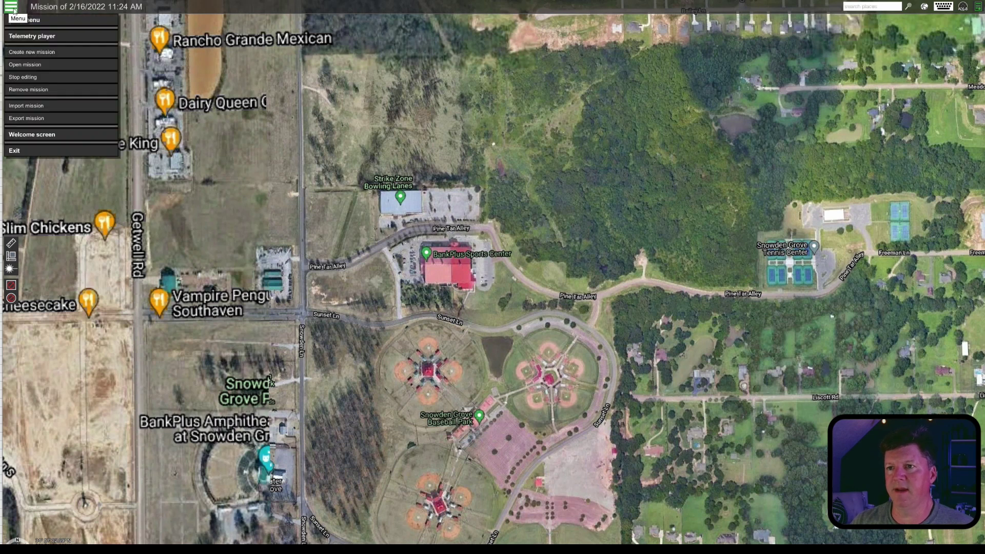
left_click(29, 52)
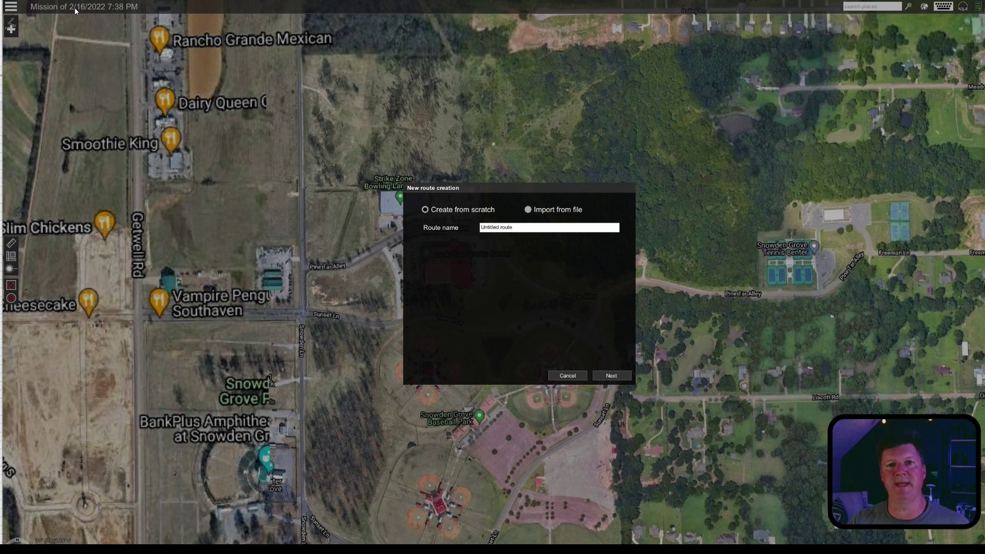
left_click(568, 379)
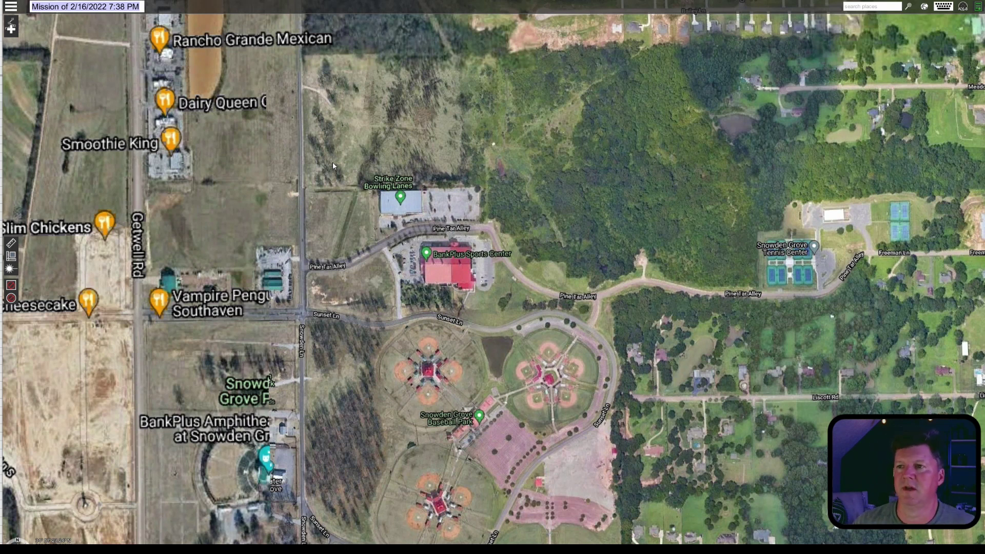
Rename the mission with a title beginning "2022-02-16 Youtube UcGS Li"
type("2022")
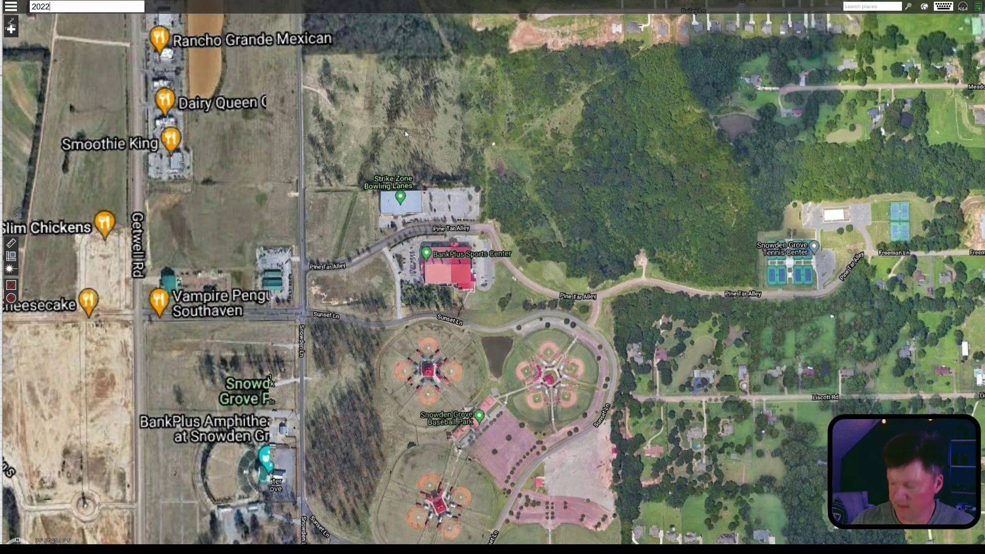
type("-02-16")
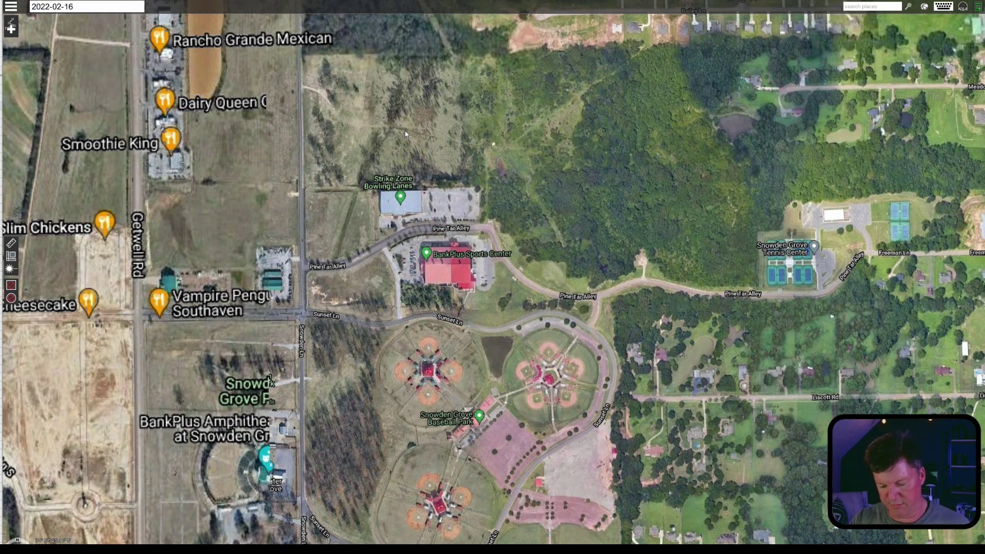
type("Youtube UcGS Li")
key("Return")
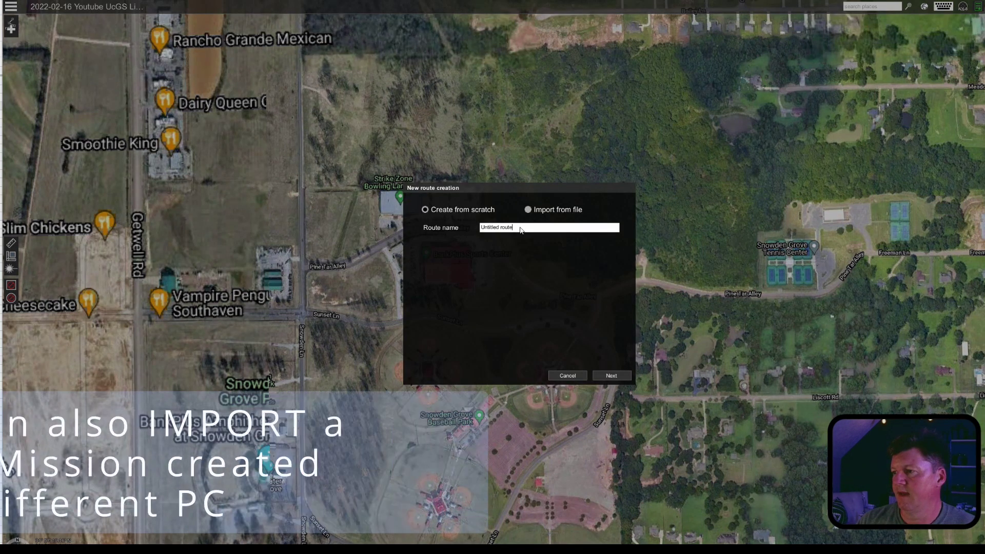
Name the new from-scratch route "M600 Lidar 164agl 40-ol" and continue to the vehicle selection
left_click_drag(524, 228, 460, 225)
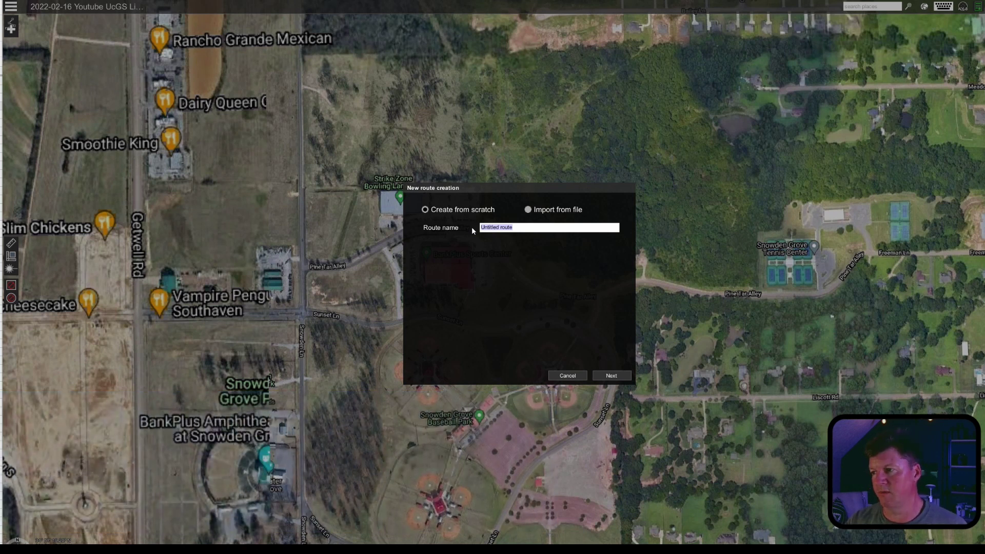
type("M600 Li")
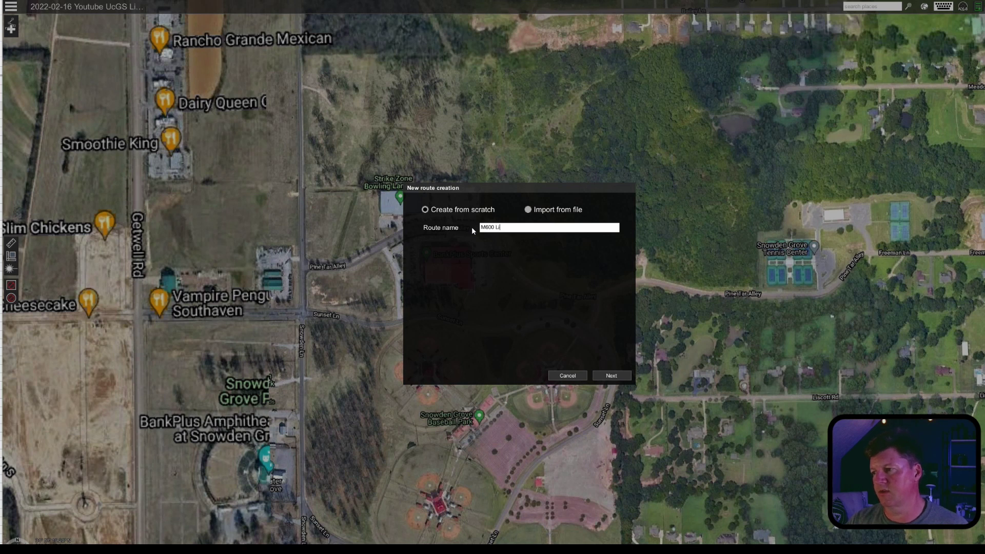
type("dar 1")
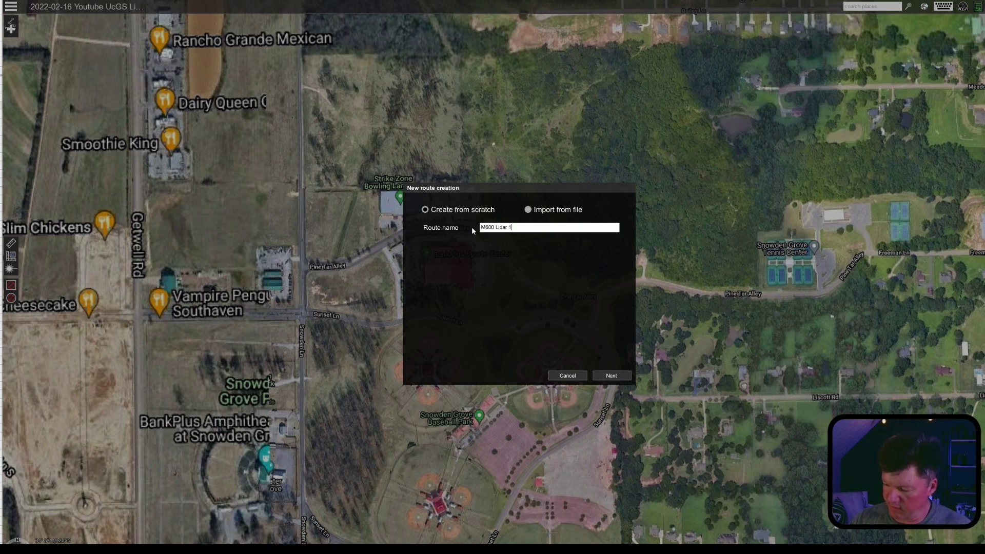
type("64")
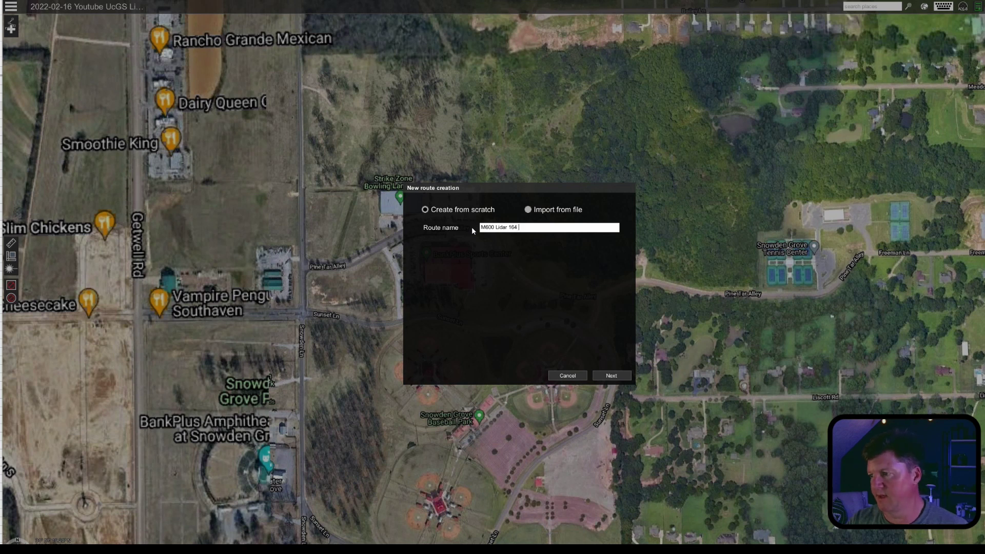
type("agl")
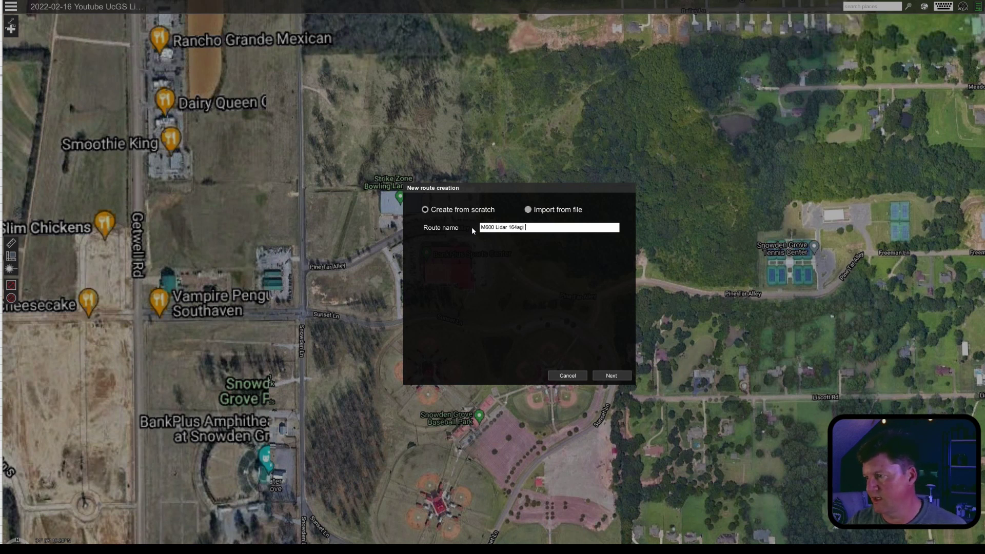
type(" 40-ol")
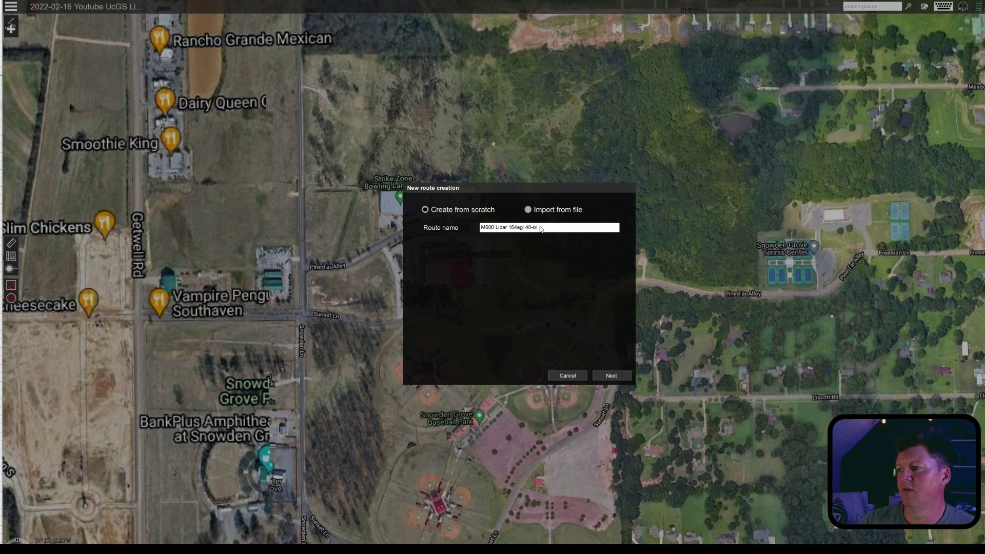
left_click(618, 377)
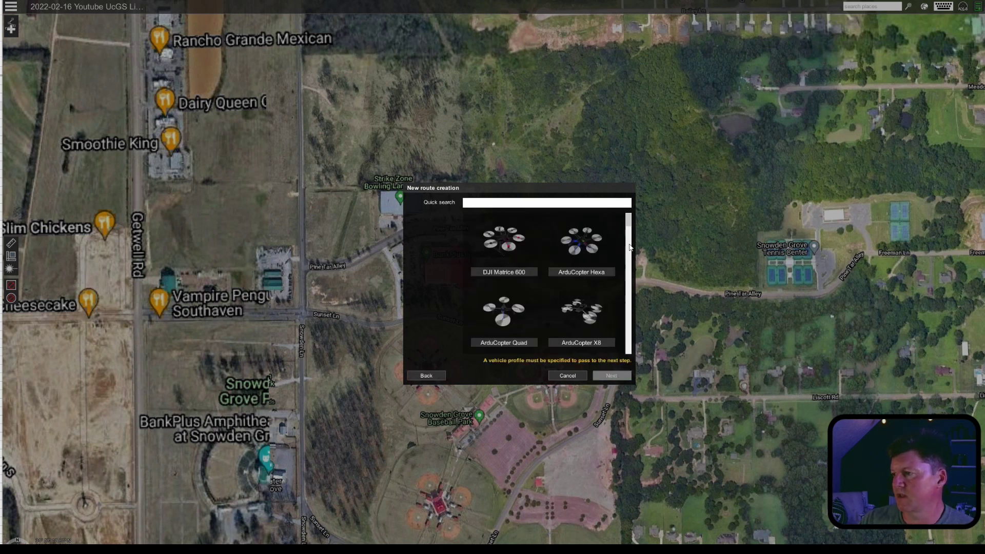
Browse the vehicle profiles and choose DJI Matrice 600 for the route
left_click_drag(629, 221, 630, 348)
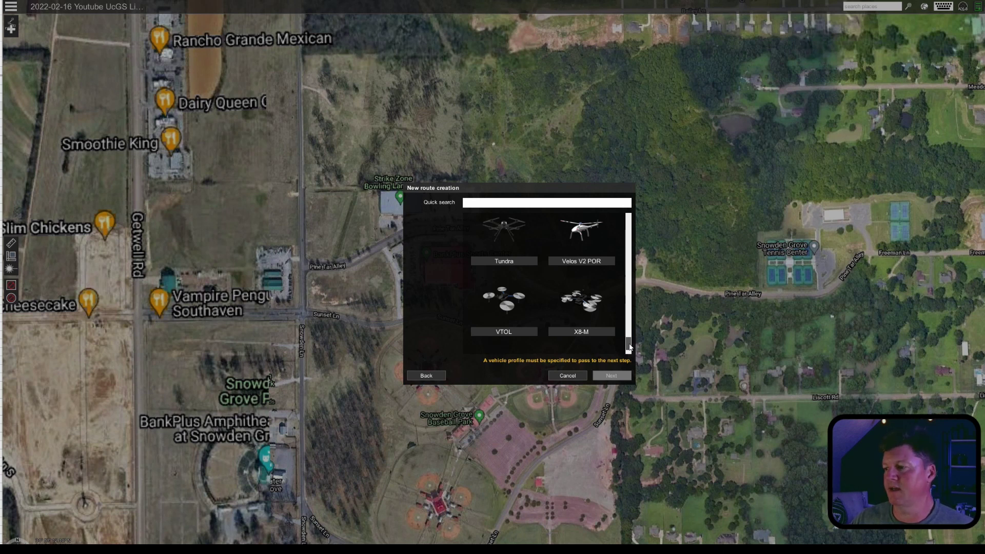
left_click_drag(630, 347, 630, 338)
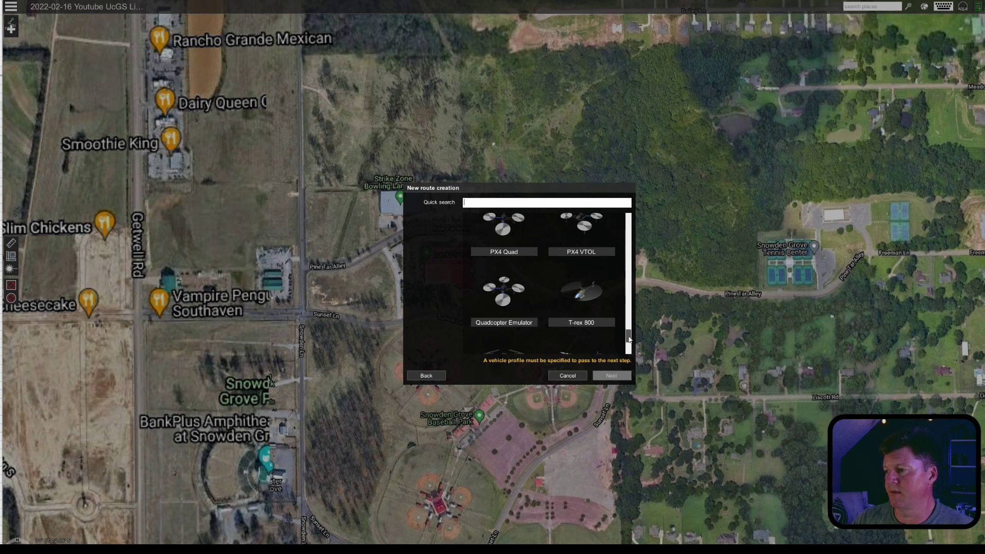
left_click_drag(630, 339, 628, 221)
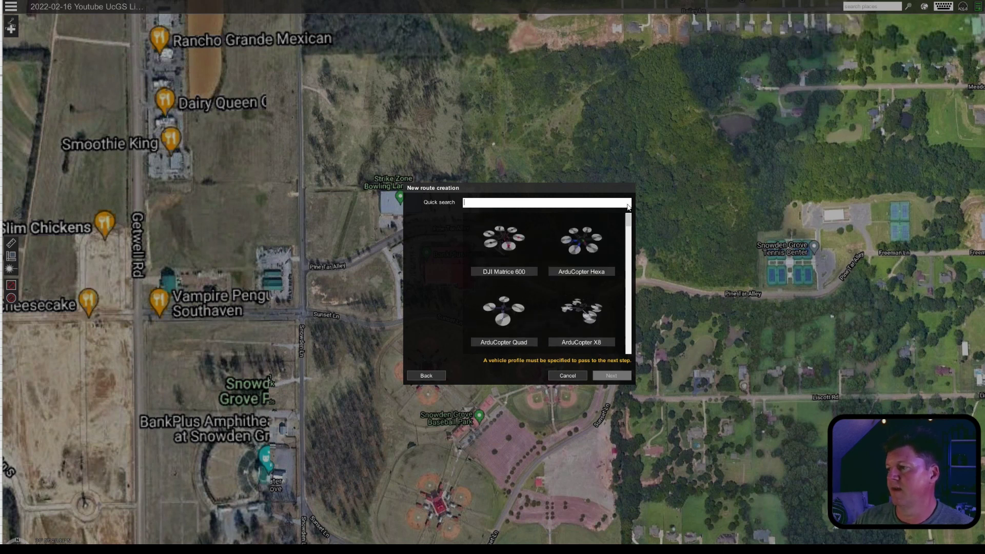
left_click(503, 244)
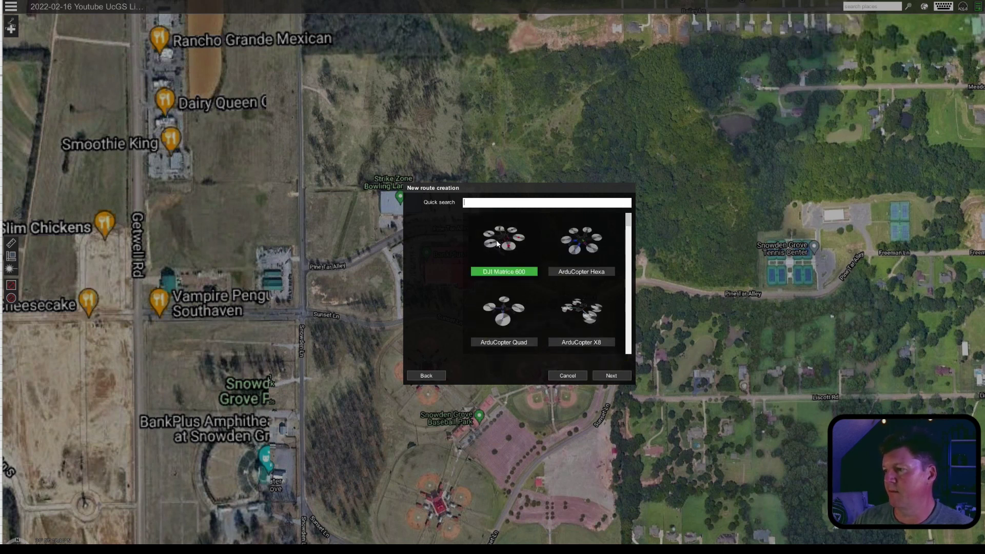
left_click(612, 376)
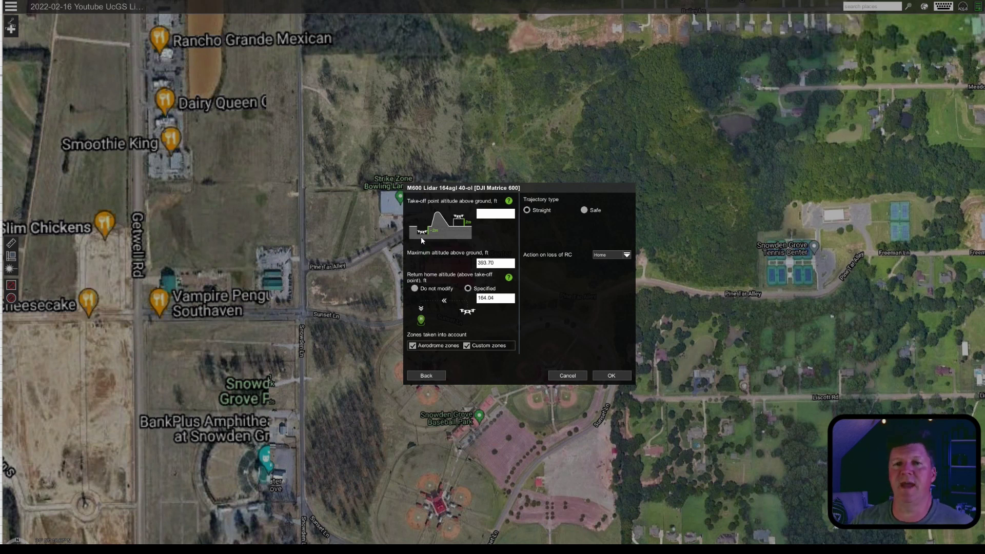
Set the route's maximum altitude to 395 ft and specified return home altitude to 350 ft, and finish creating the route
left_click(507, 213)
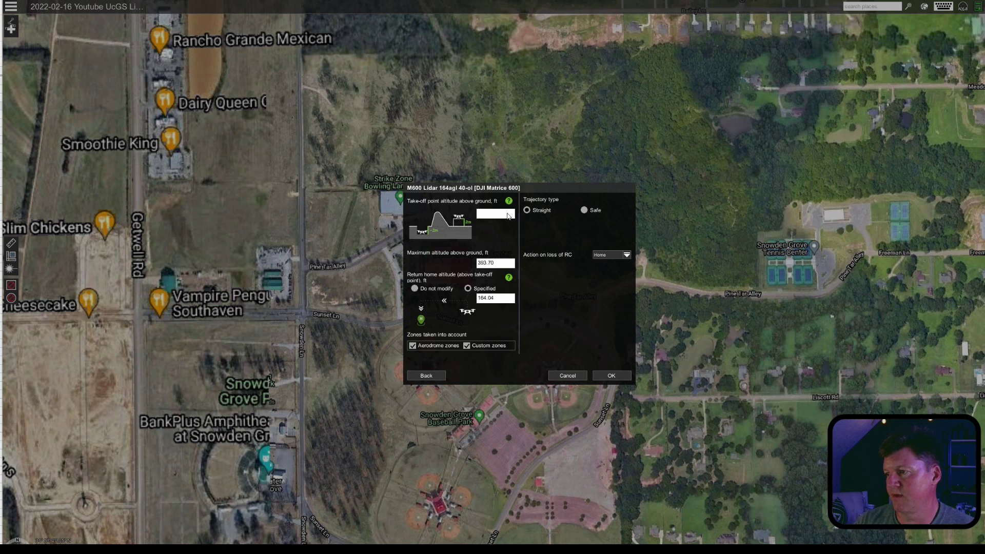
left_click(503, 264)
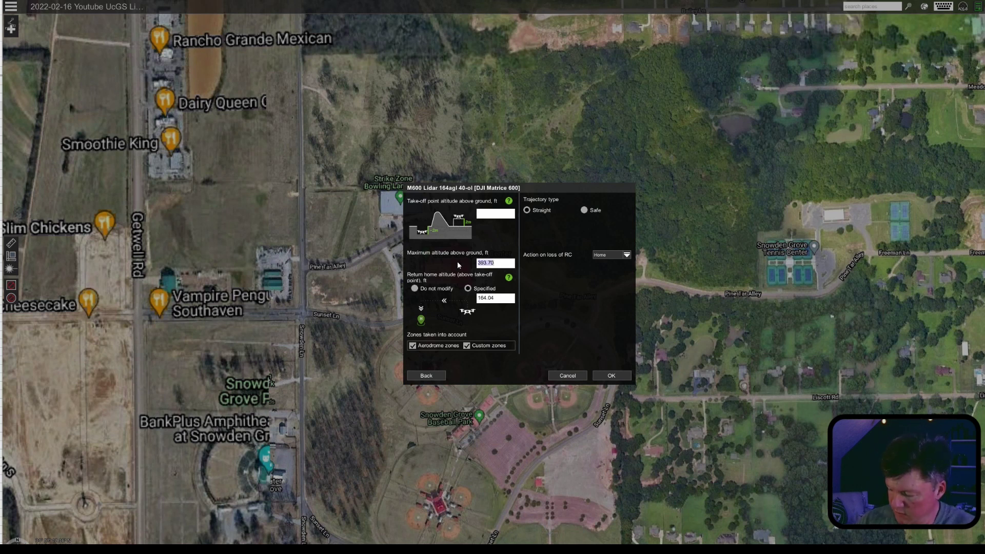
type("395")
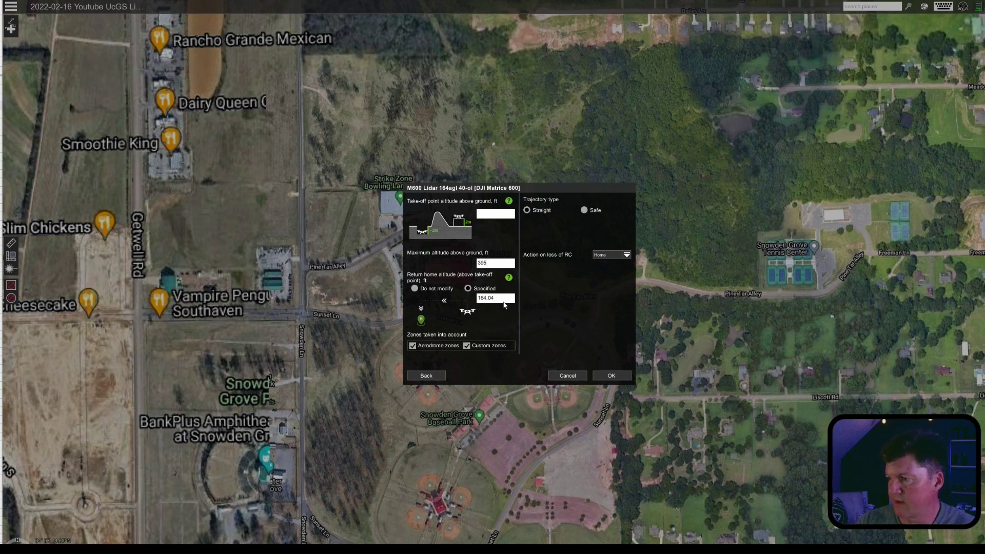
left_click_drag(499, 299, 466, 298)
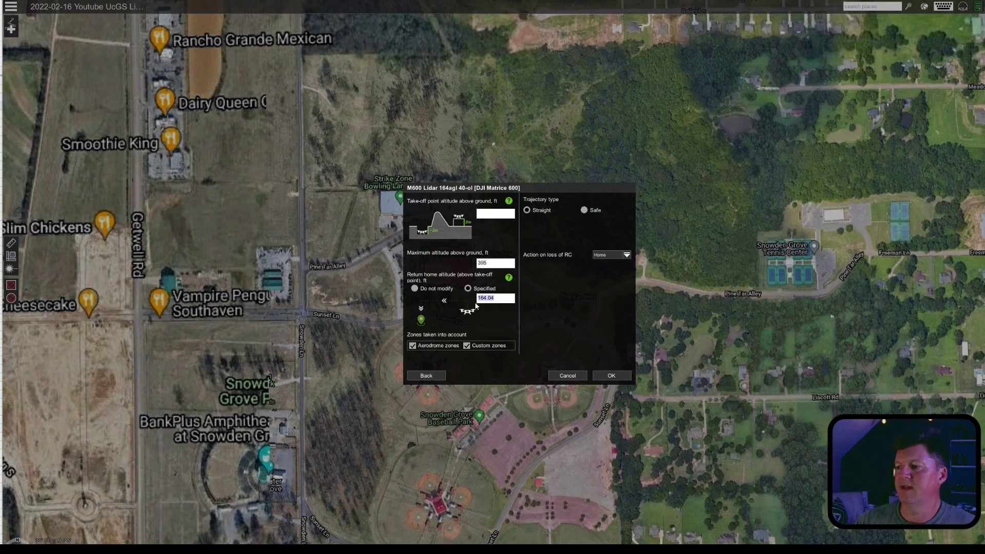
left_click(415, 289)
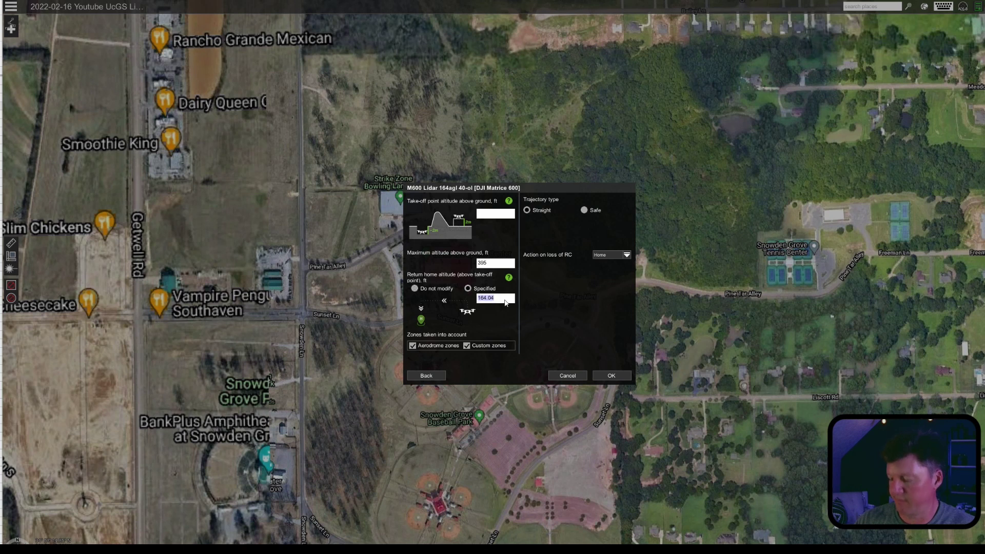
type("350")
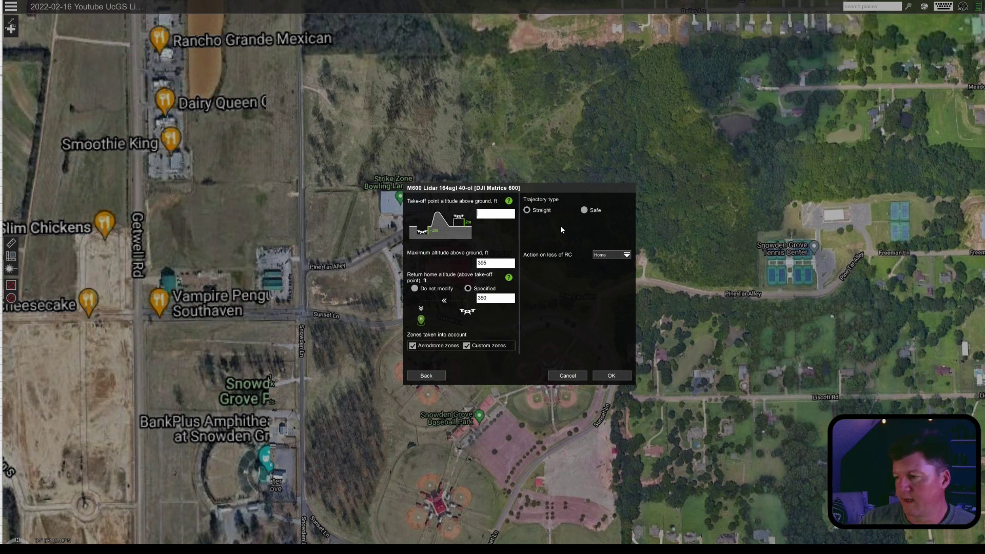
left_click(612, 376)
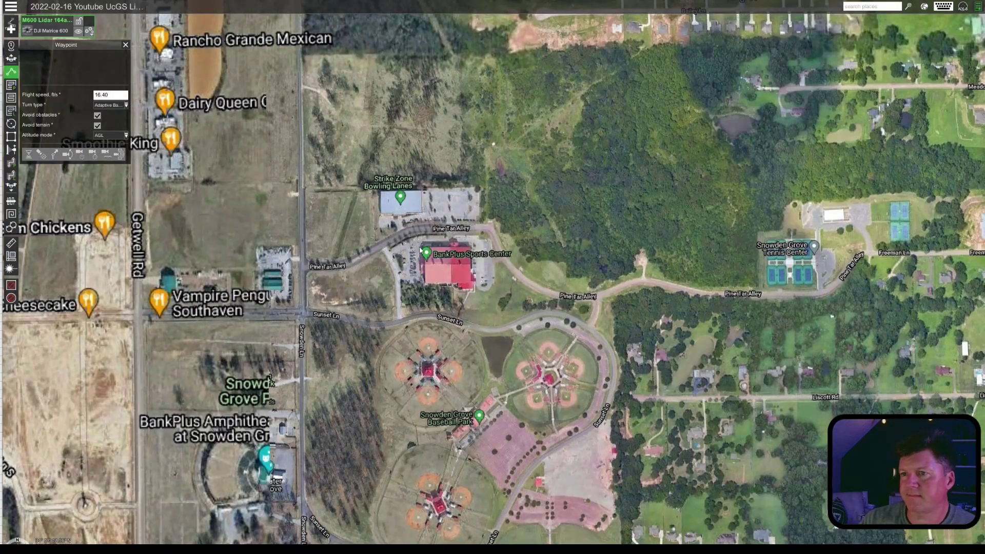
Place a Take-off point in the parking lot just east of the BankPlus Sports Center building
left_click(125, 46)
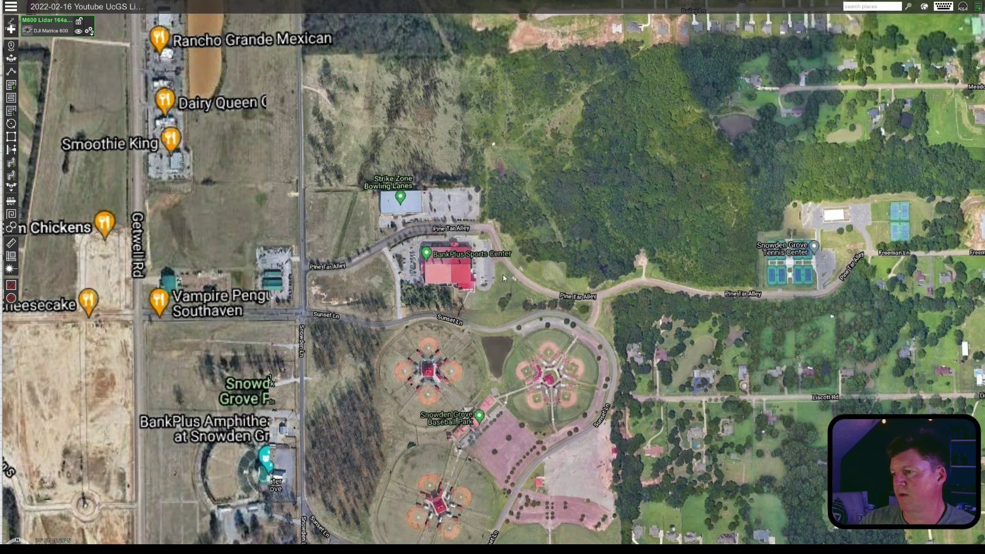
scroll(503, 275, "up", 3)
scroll(473, 260, "down", 1)
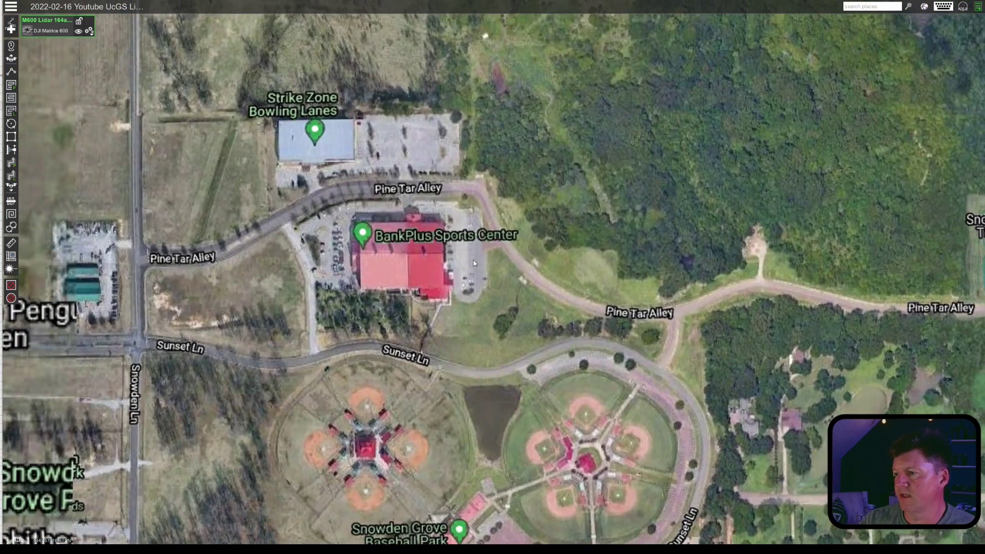
left_click(11, 58)
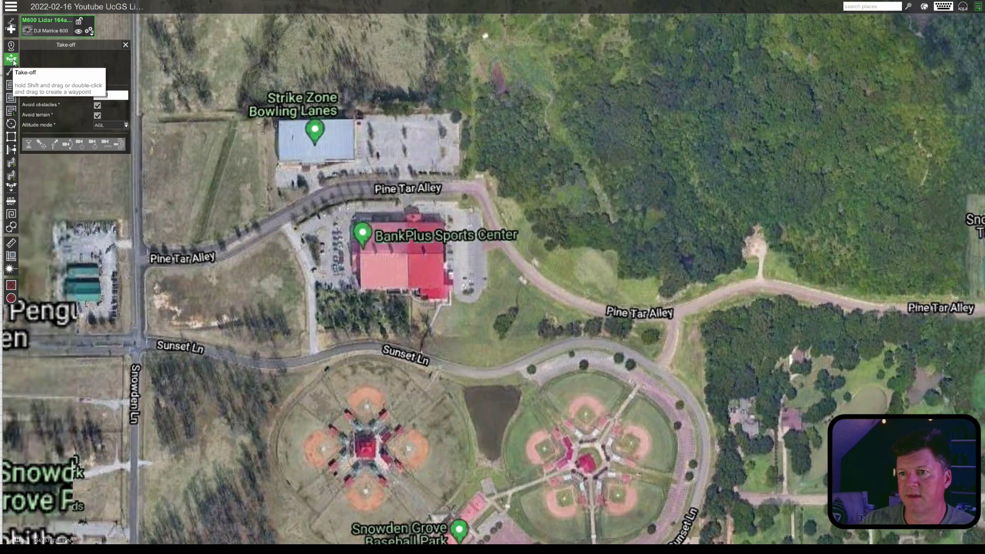
left_click(478, 263)
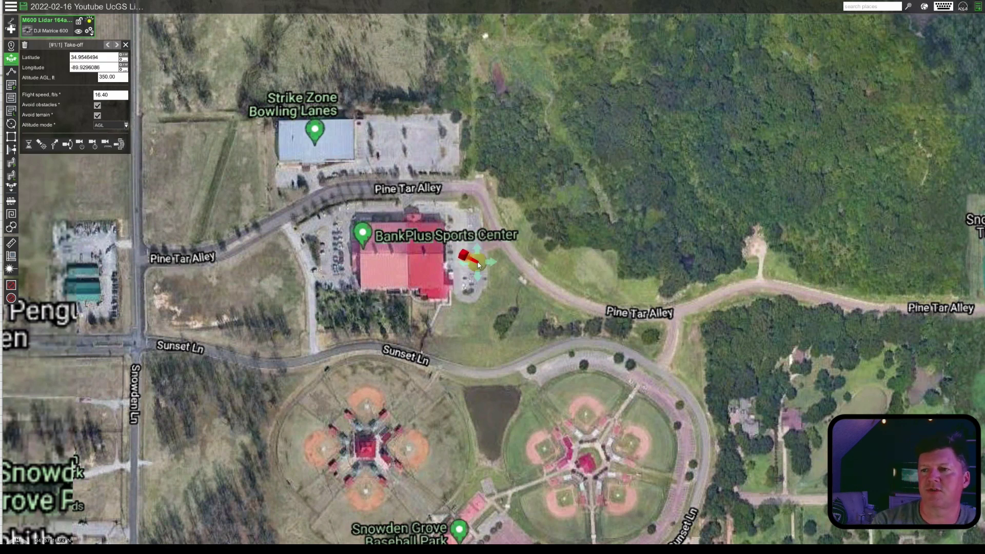
mouse_move(478, 265)
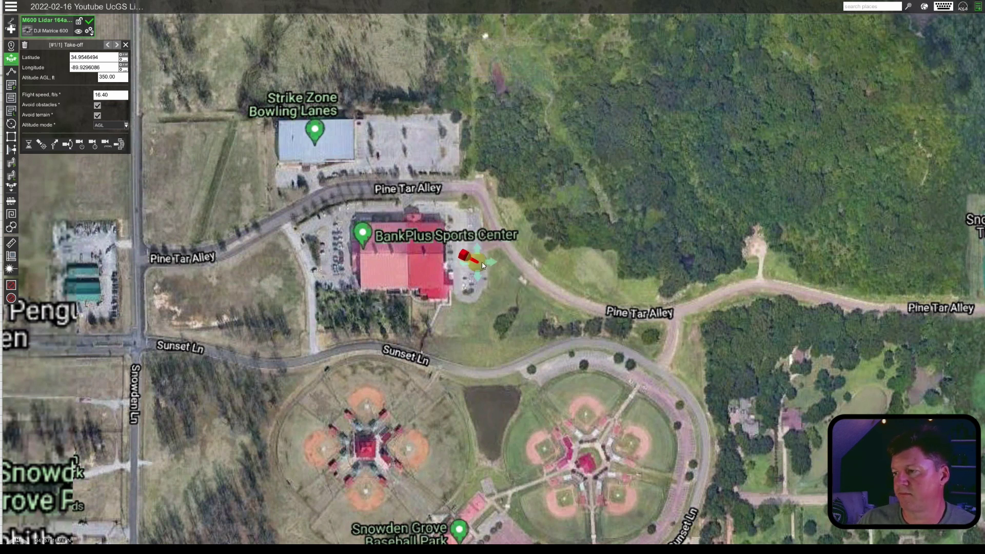
left_click(477, 268)
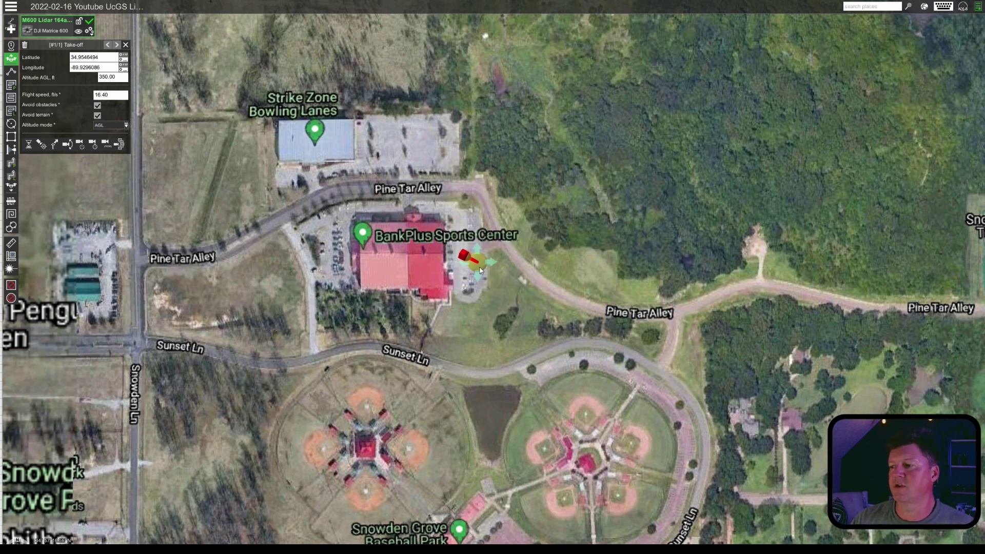
mouse_move(481, 263)
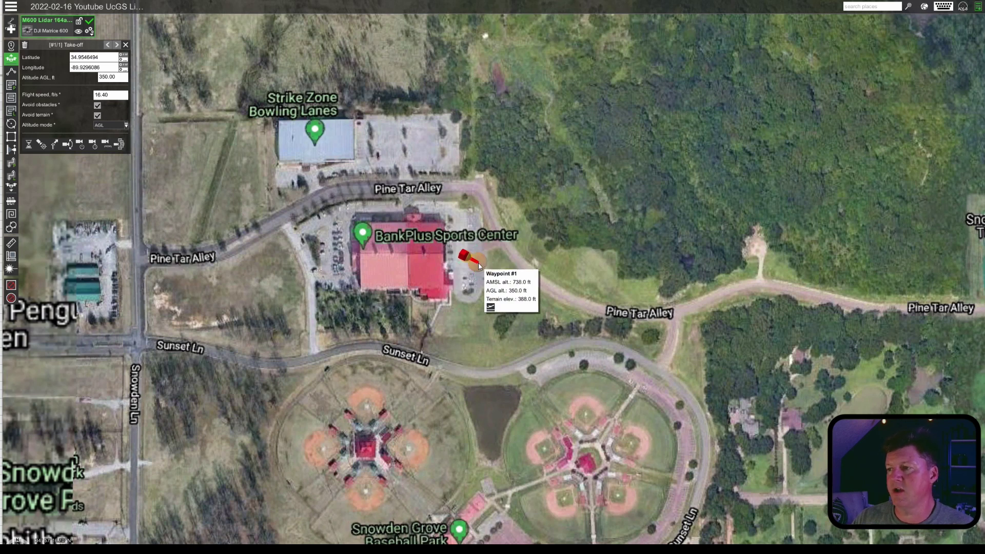
Add a figure-eight Pattern segment on the grass just southeast of the take-off point, between Pine Tar Alley and Sunset Ln
scroll(523, 183, "down", 3)
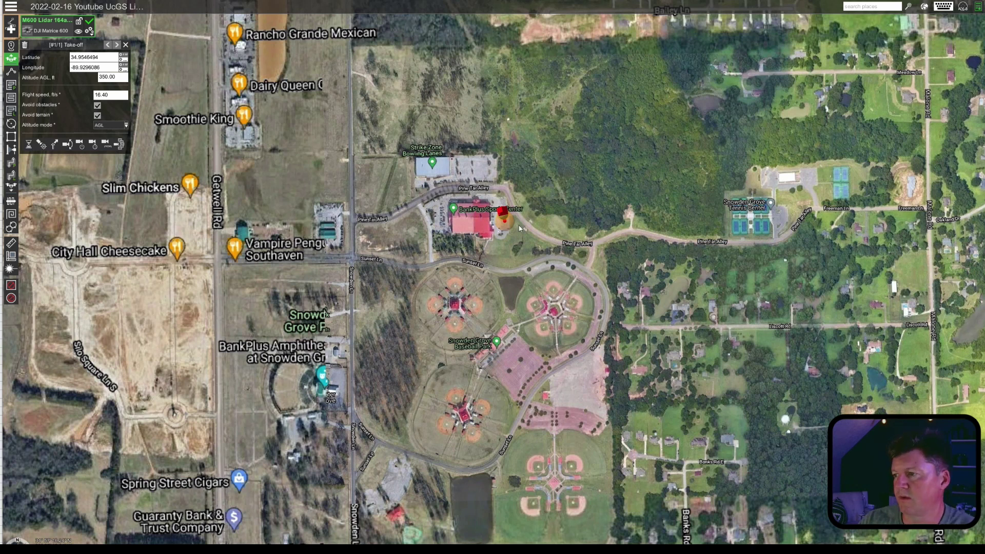
scroll(520, 228, "up", 1)
scroll(521, 227, "up", 1)
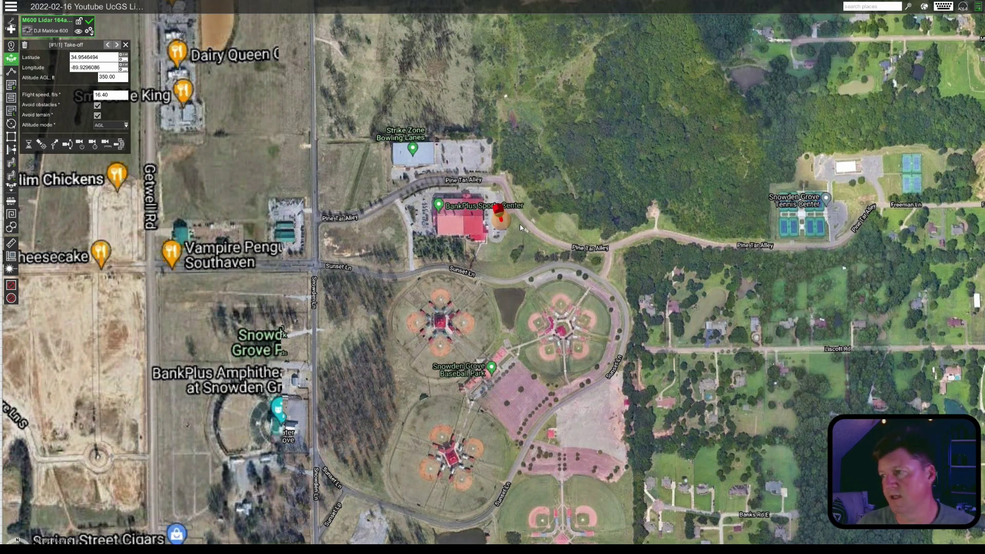
mouse_move(500, 225)
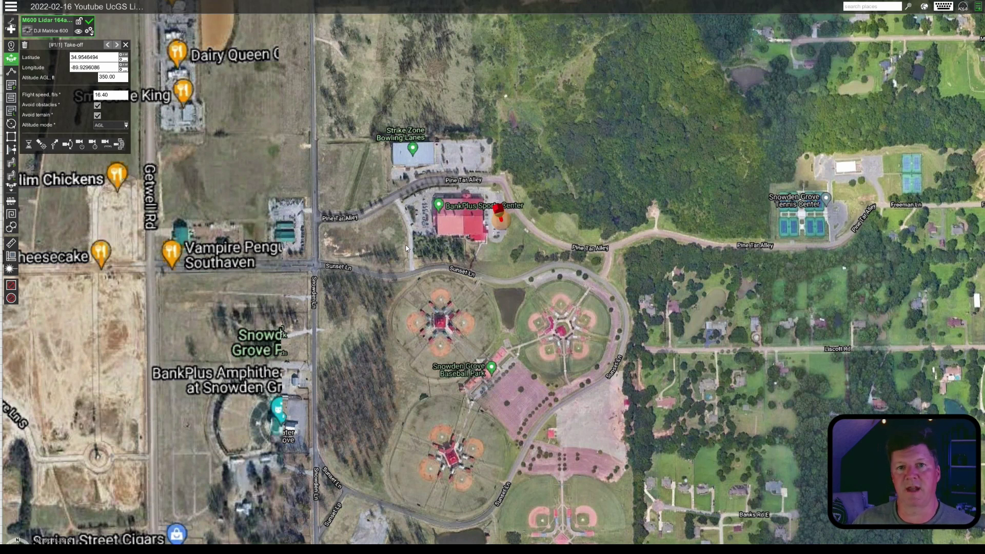
left_click(10, 226)
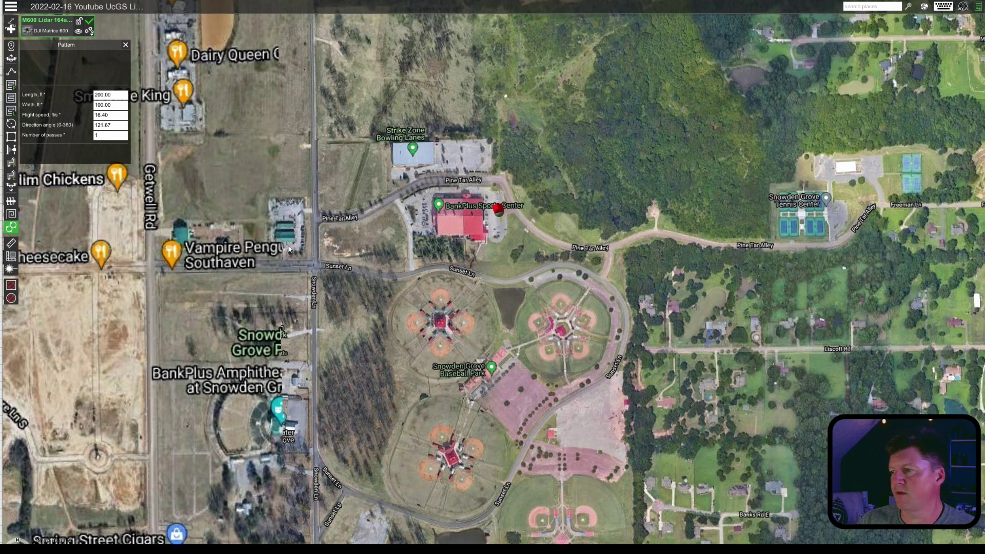
left_click(523, 252)
scroll(523, 252, "up", 2)
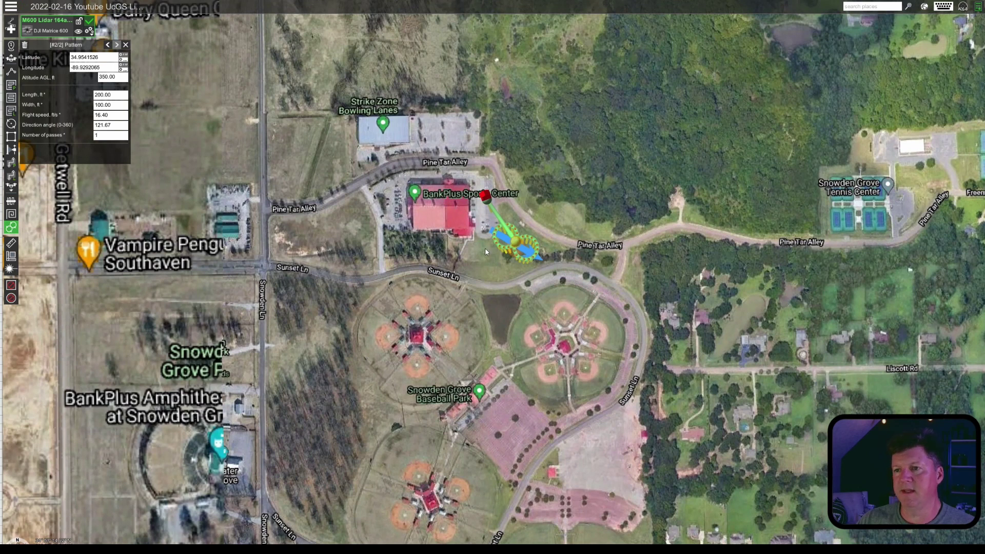
Set the altitude AGL of both the take-off point and the figure-eight pattern to 164 ft
left_click(108, 45)
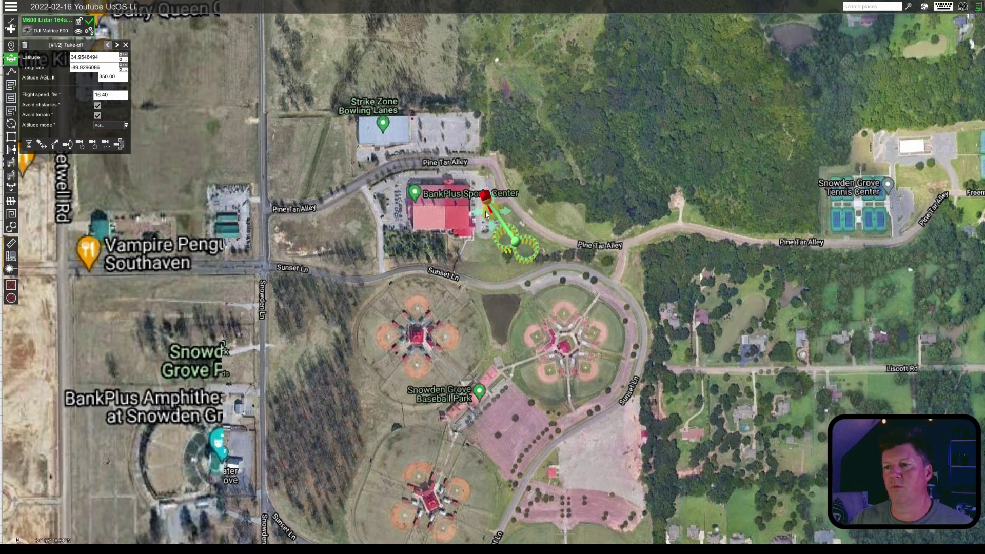
double_click(121, 77)
type("164")
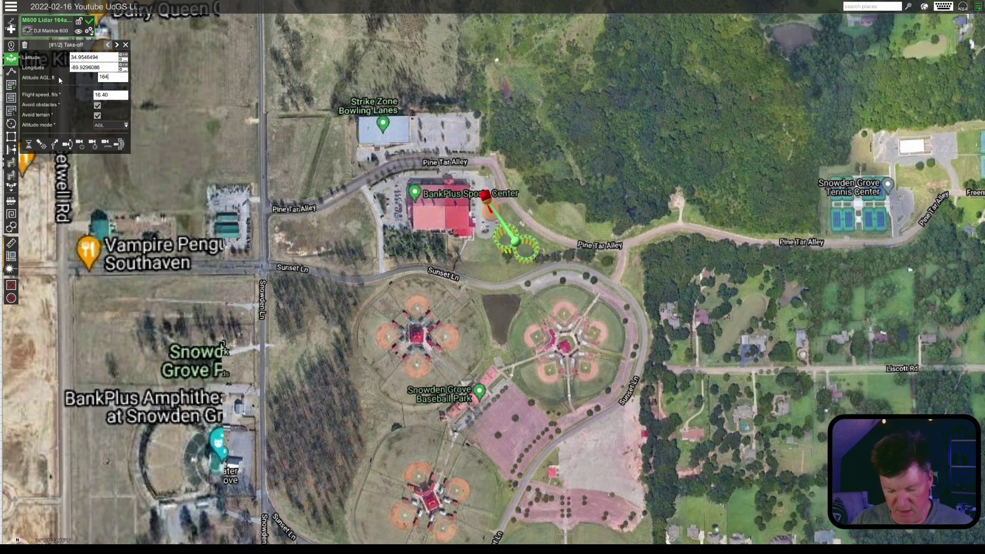
key("Tab")
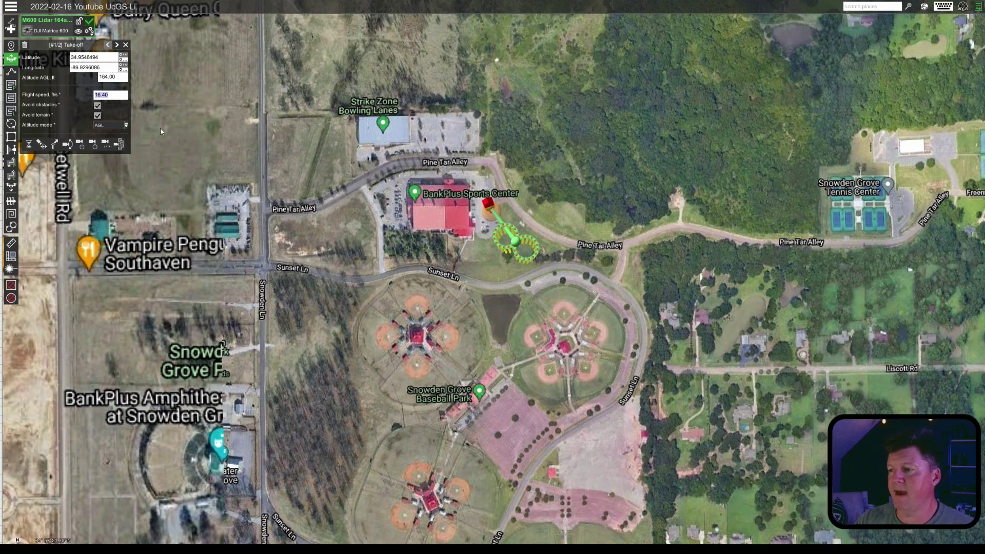
left_click(117, 45)
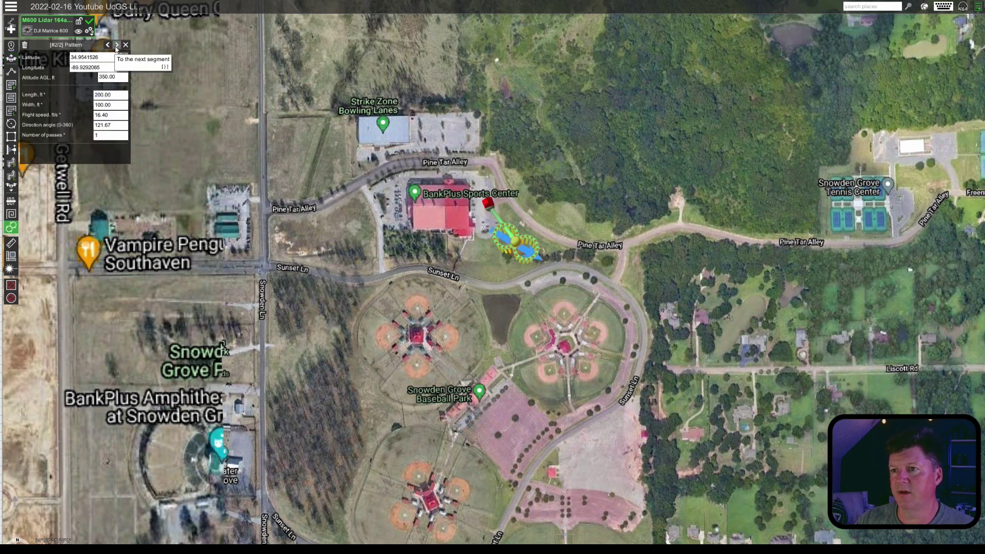
left_click(123, 77)
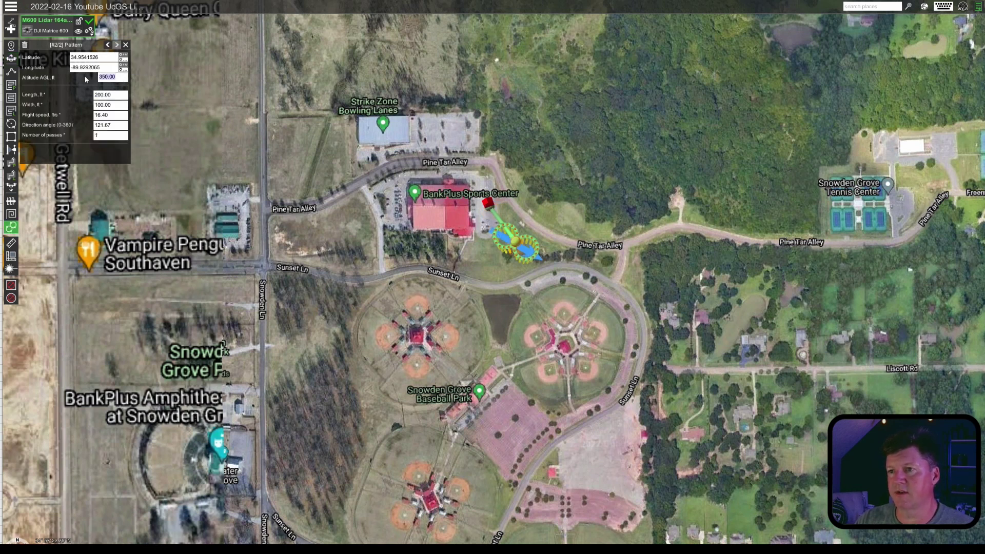
type("164")
key("Tab")
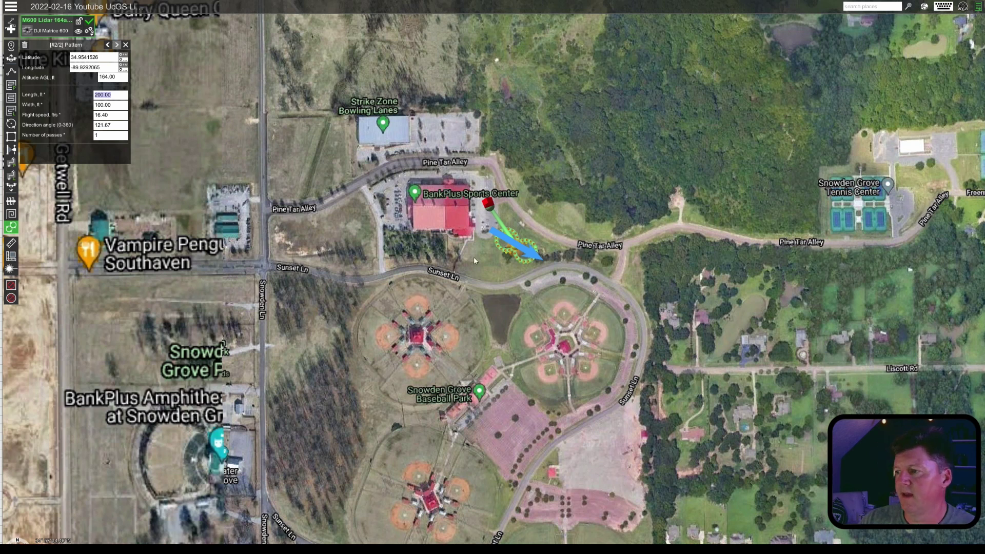
Try a length of 100 ft for the figure-eight pattern and set it back to 200 ft
scroll(506, 266, "up", 3)
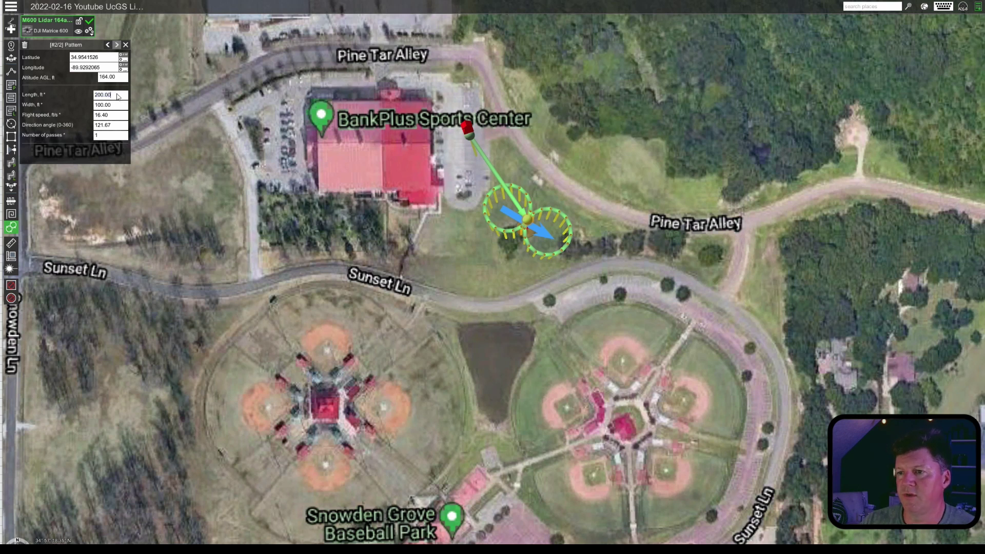
type("100")
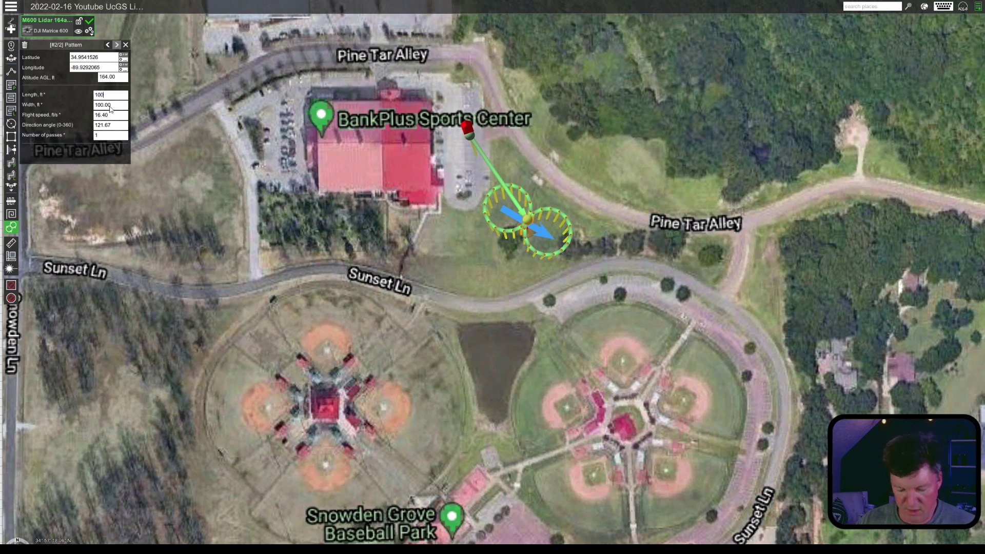
key("Tab")
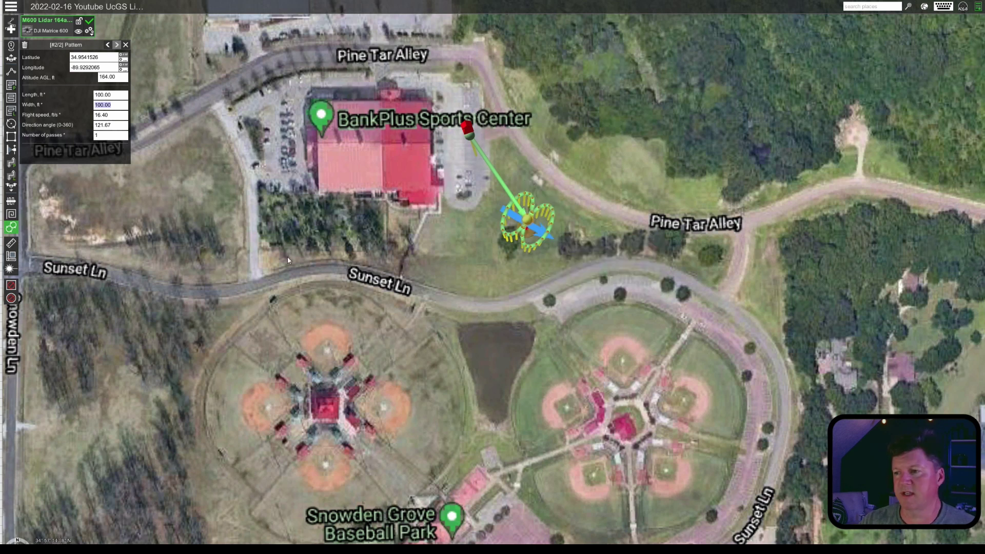
left_click(122, 95)
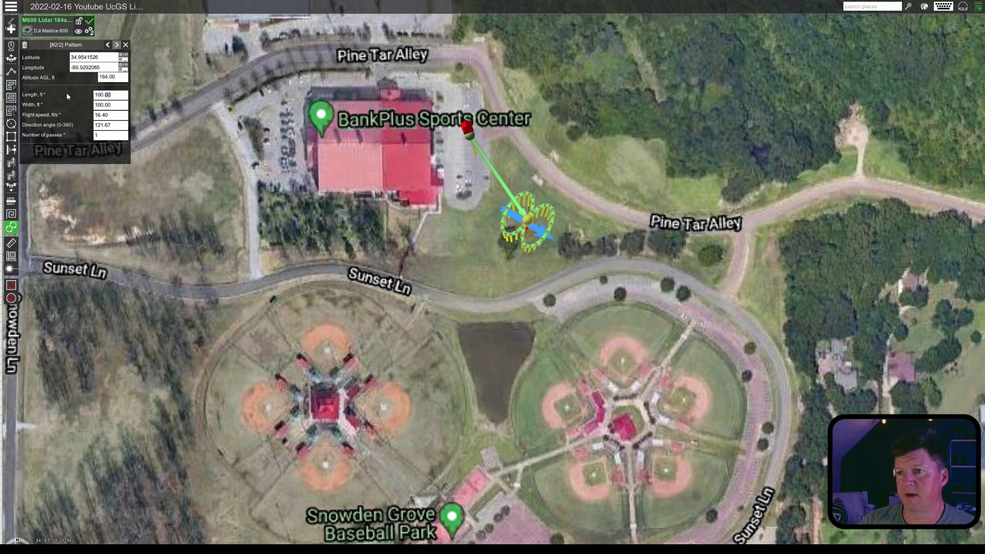
type("200")
key("Tab")
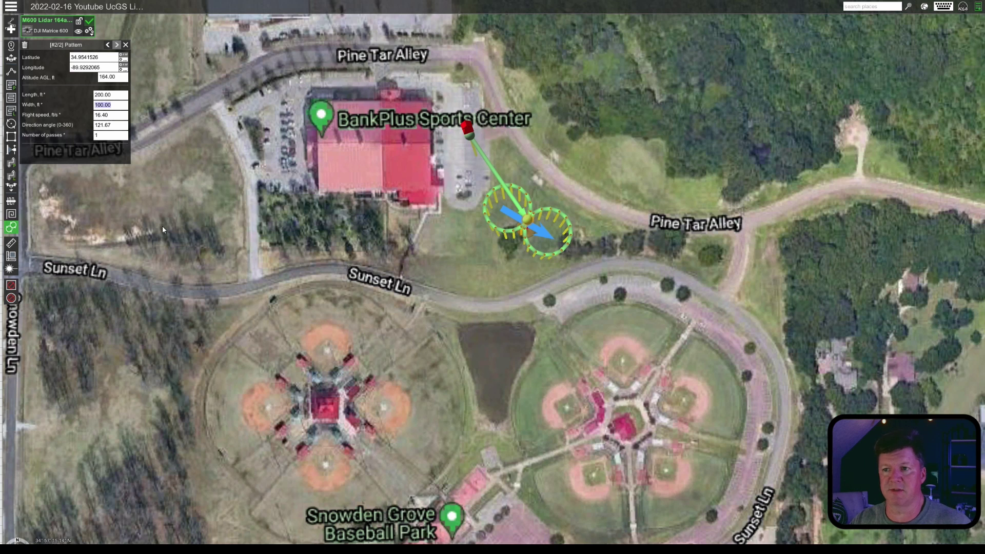
Add a waypoint southwest of the figure-eight pattern, beside Sunset Ln and south of the sports center
scroll(131, 184, "down", 1)
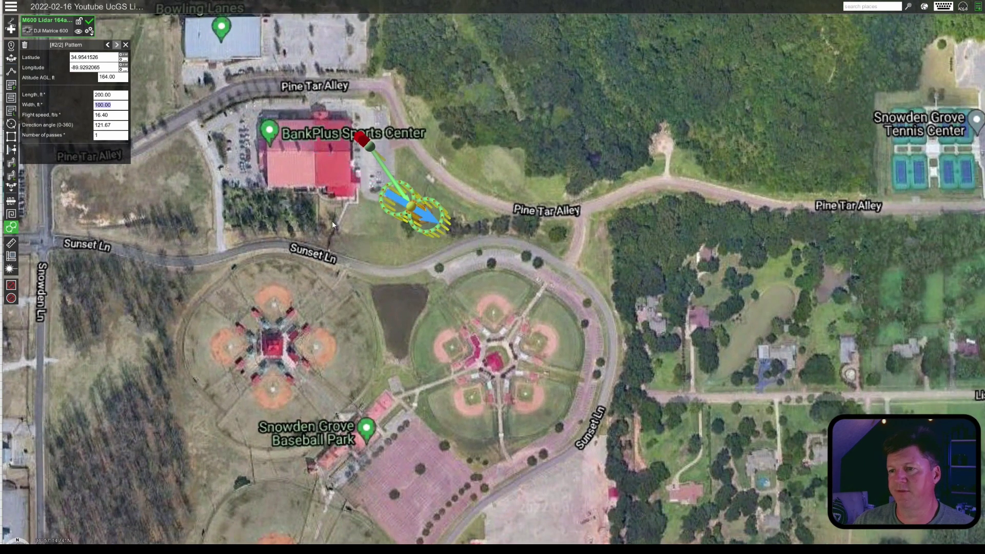
left_click(10, 72)
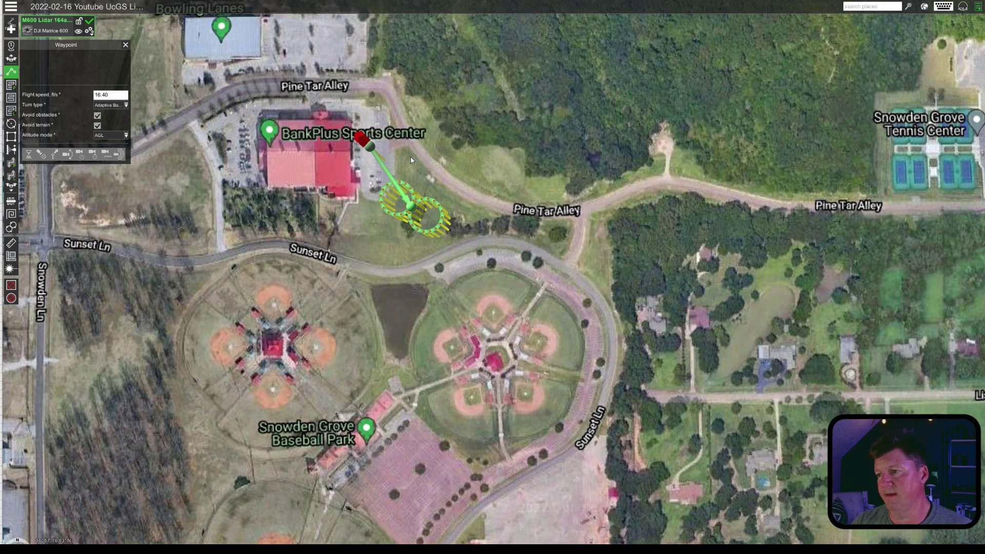
left_click(353, 245)
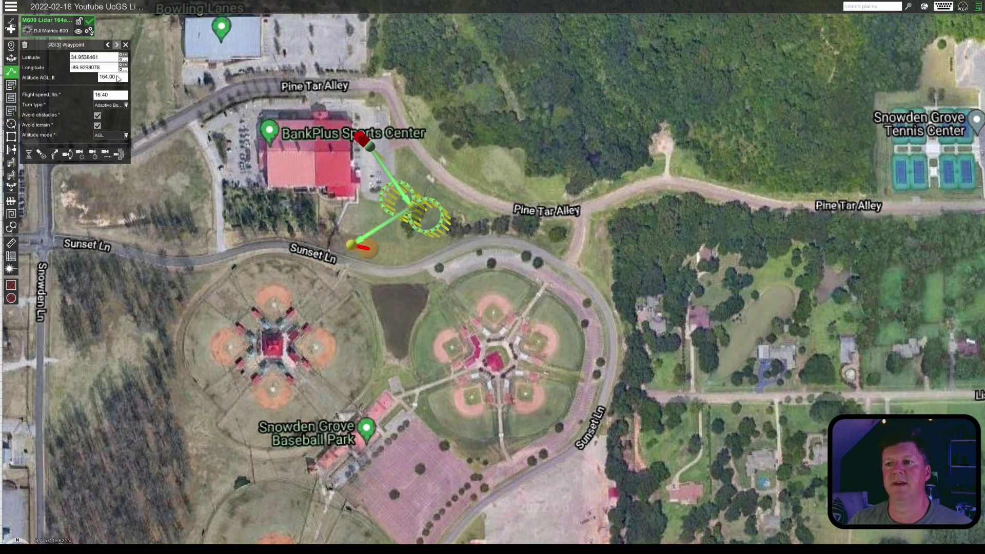
Draw a closed five-point Lidar area of about 51 acres over the woods between Bailey Ln and Pine Tar Alley
scroll(300, 285, "down", 5)
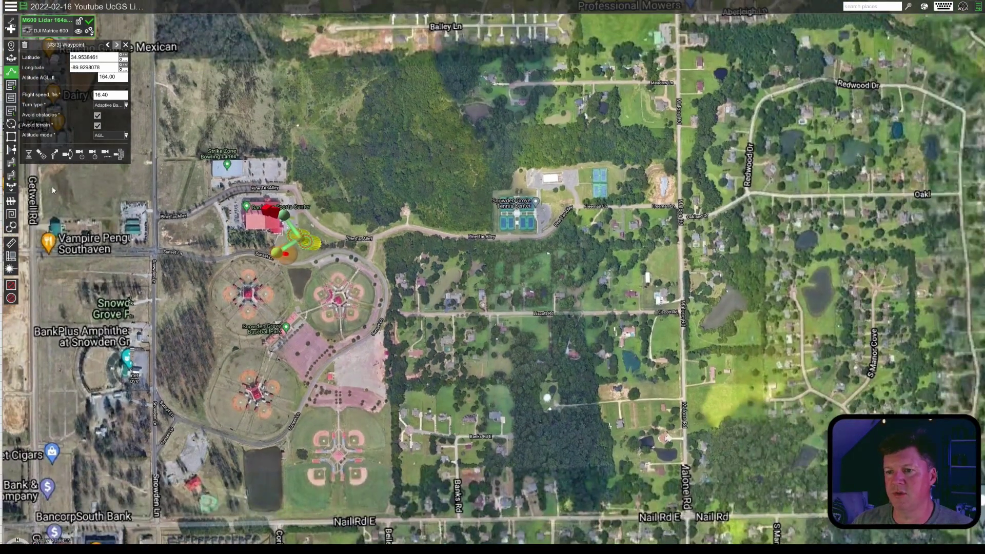
left_click(11, 111)
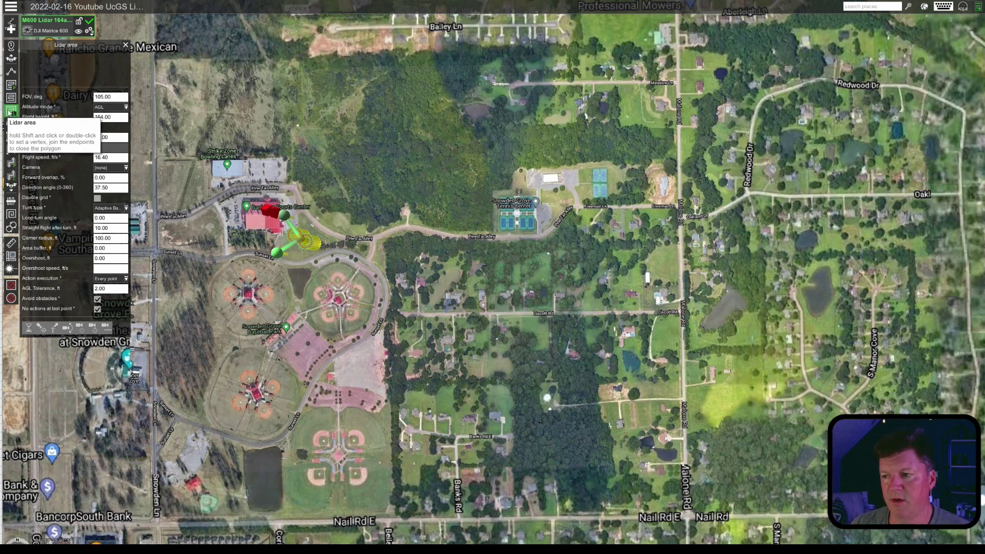
left_click(295, 66)
left_click(440, 62)
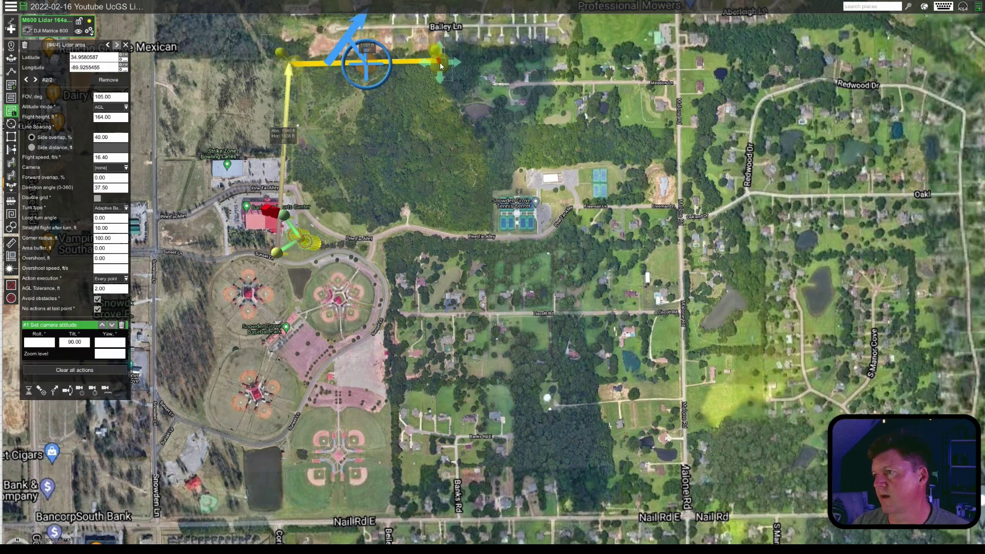
left_click(479, 143)
left_click(488, 248)
left_click(301, 265)
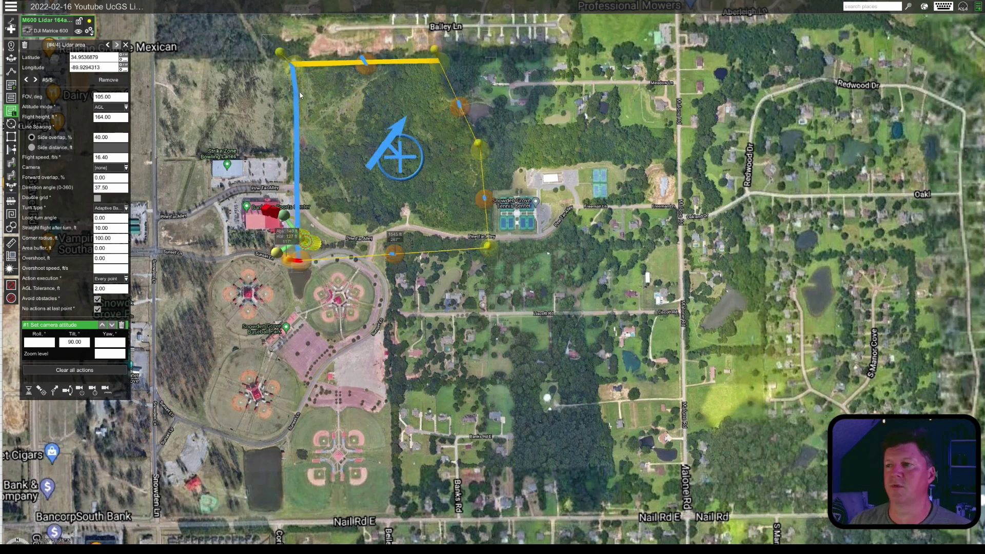
left_click(295, 66)
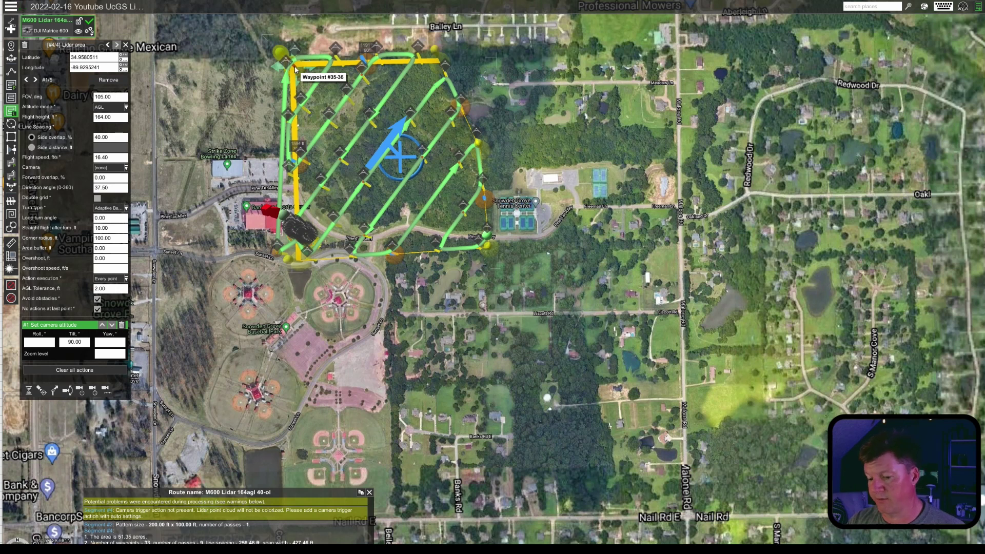
Rotate the lidar area's flight lines to run east-west, at a direction angle of about 92°
scroll(398, 136, "up", 2)
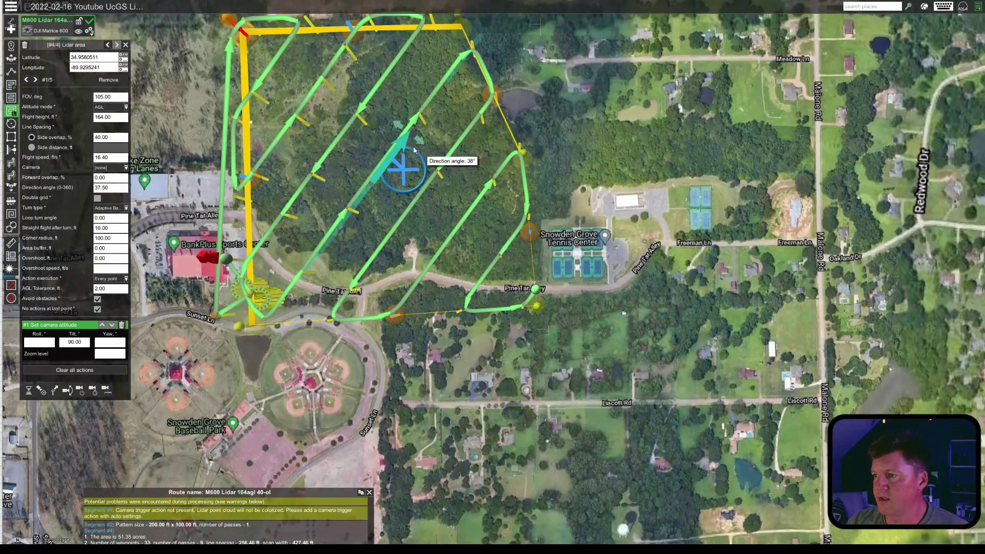
left_click_drag(402, 146, 455, 161)
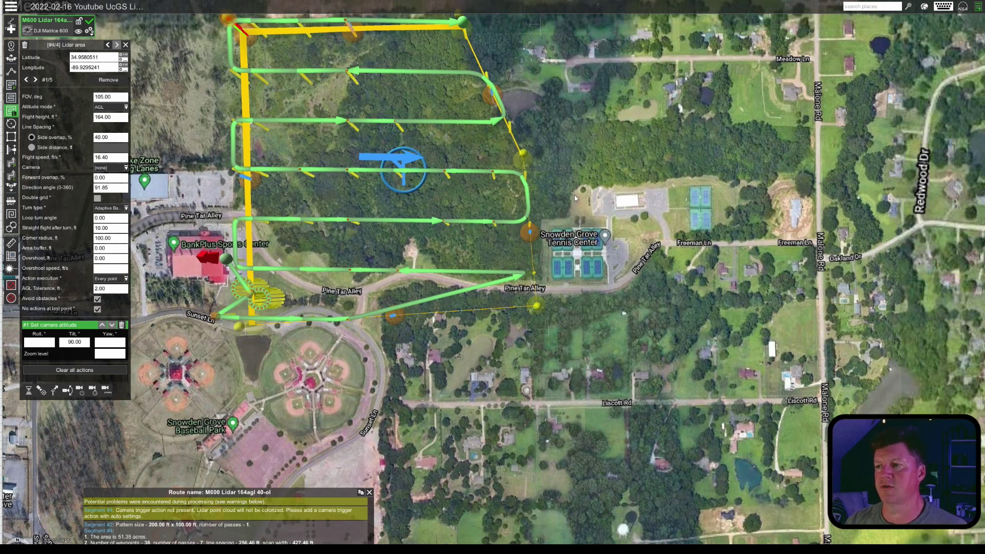
Examine the lidar flight lines over the woods in tilted 3D and overhead views, along with the lidar area's parameters
scroll(590, 212, "down", 1)
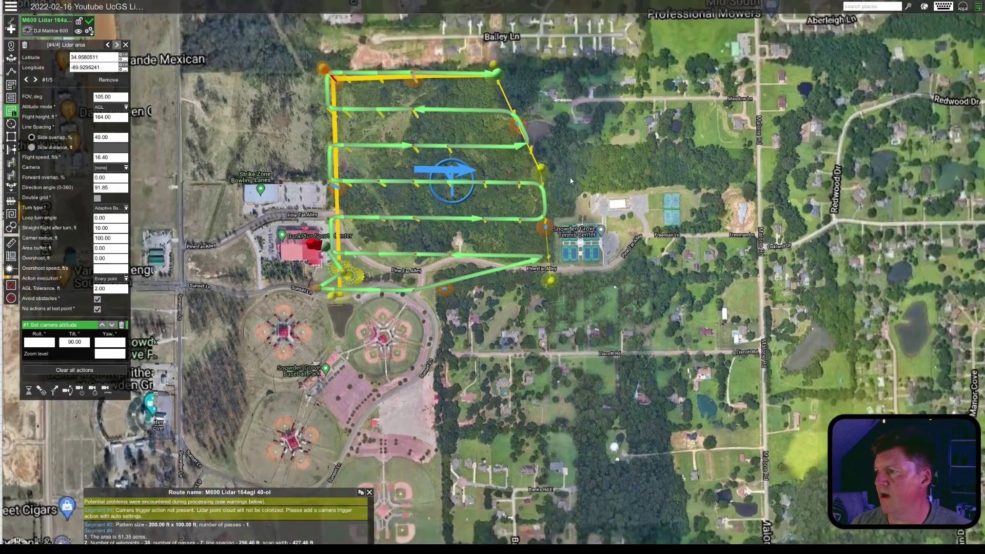
left_click_drag(573, 183, 584, 267)
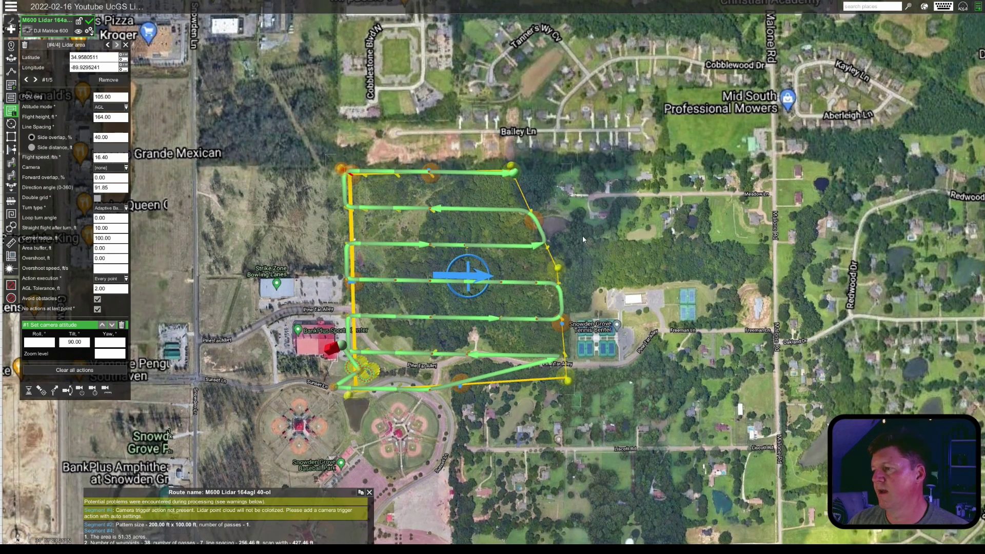
right_click_drag(583, 235, 608, 293)
scroll(608, 292, "up", 5)
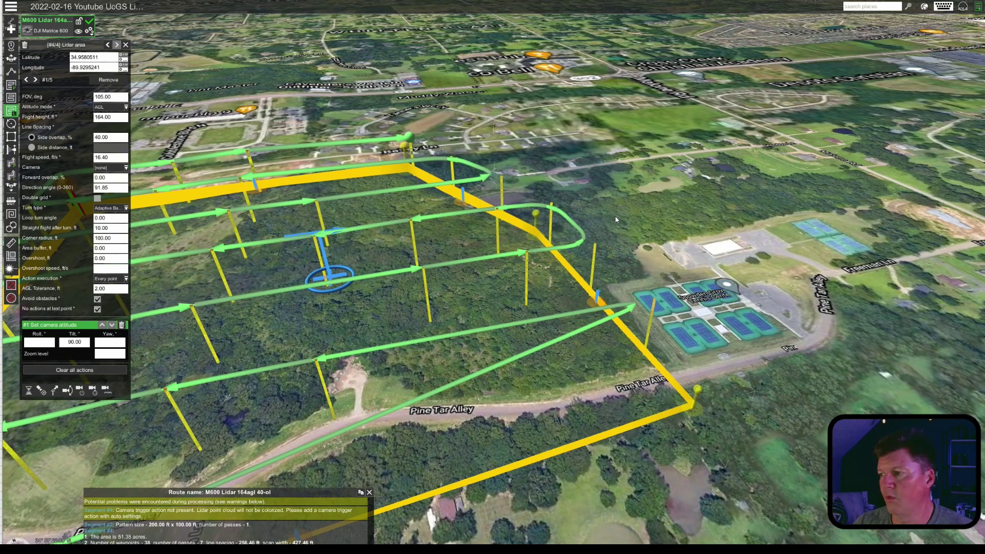
right_click_drag(617, 219, 605, 123)
left_click_drag(580, 192, 697, 196)
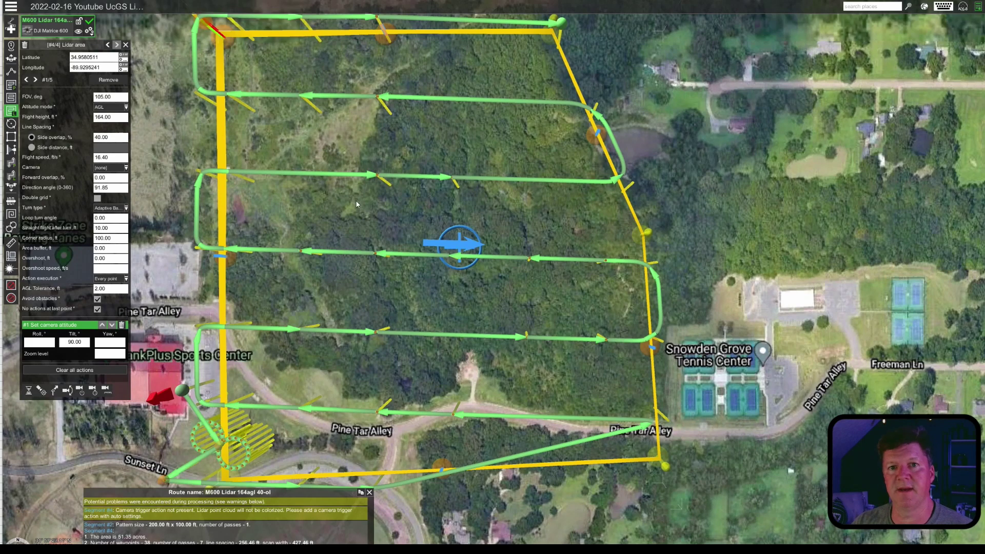
left_click_drag(743, 208, 819, 203)
scroll(782, 220, "down", 2)
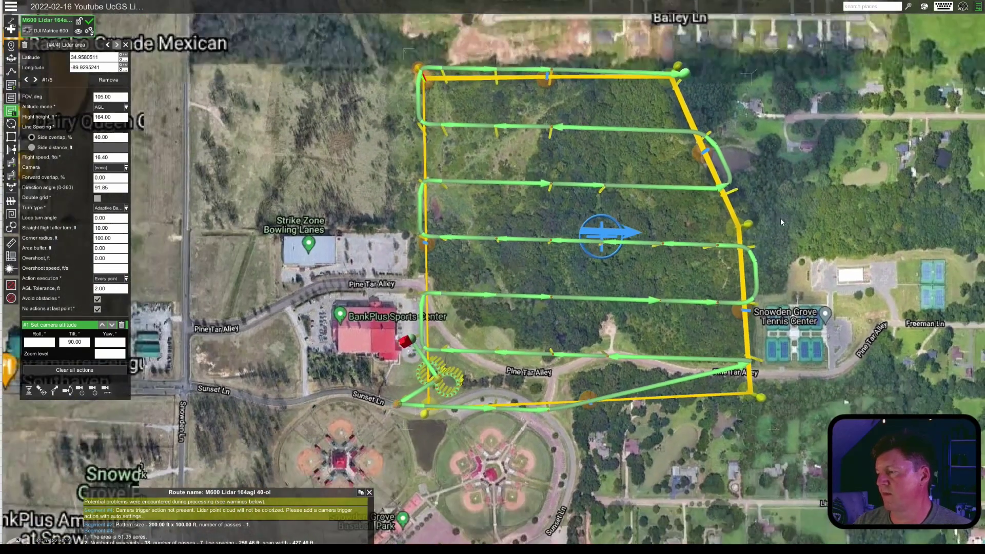
scroll(761, 251, "up", 1)
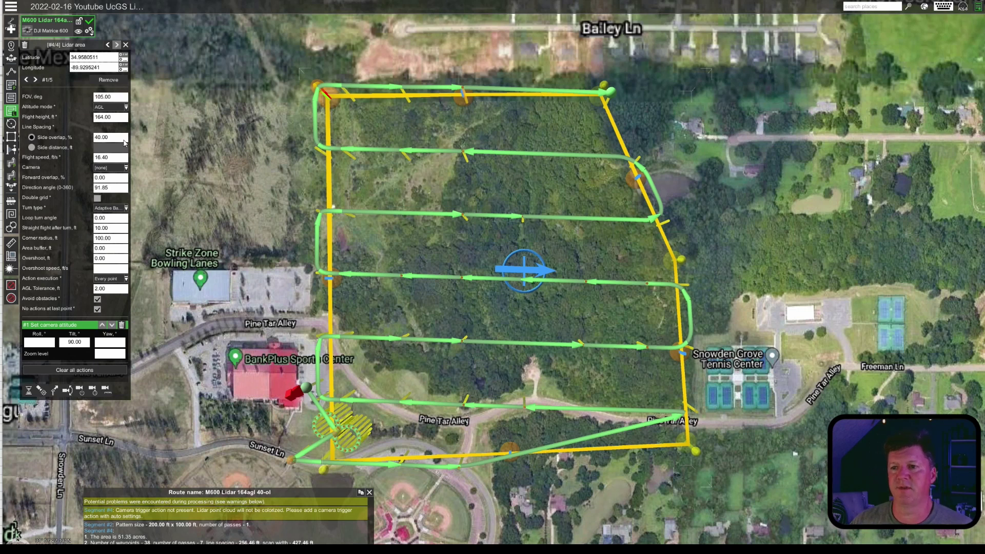
left_click(117, 98)
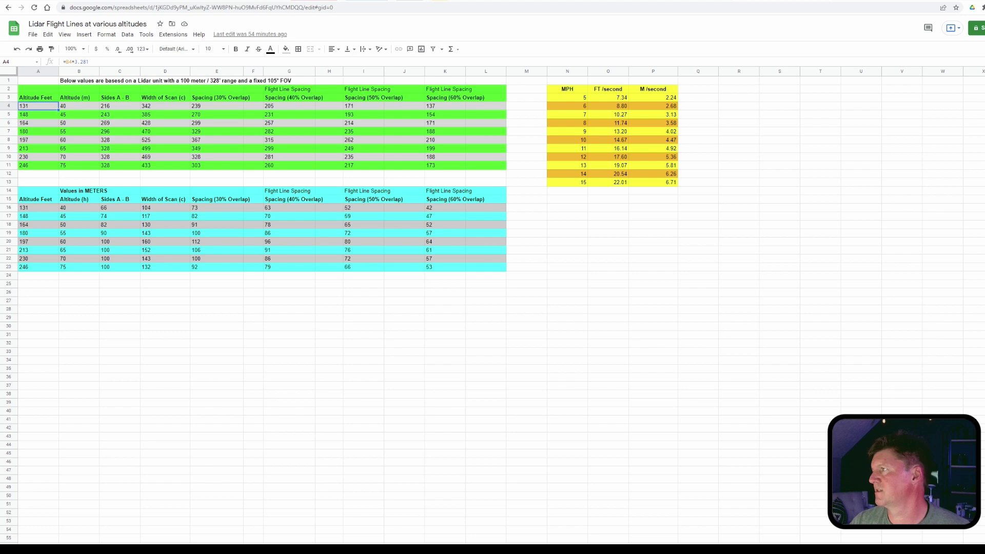
Switch the lidar area's line spacing to a side distance of 257 ft, the spreadsheet's 40% overlap spacing for 164 ft altitude
left_click(981, 1)
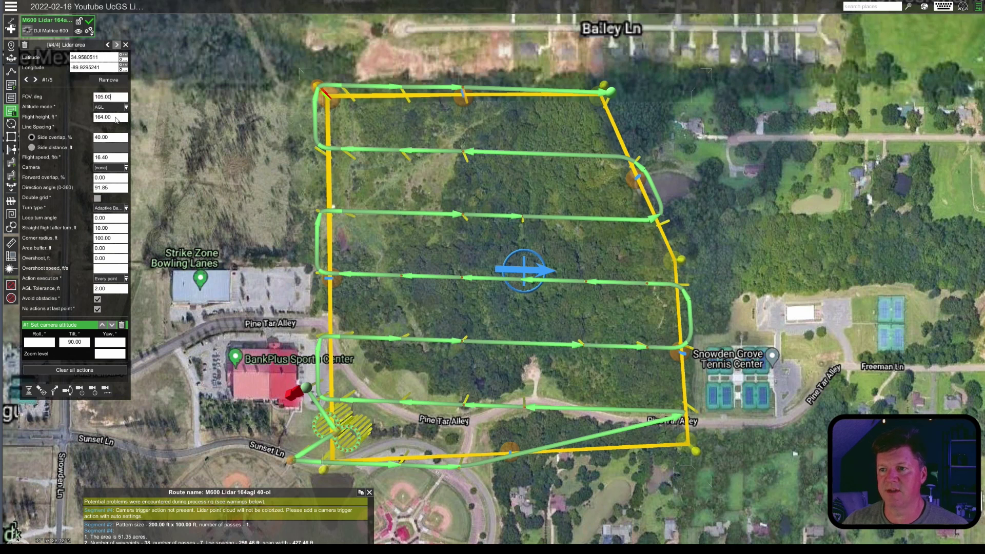
left_click(115, 139)
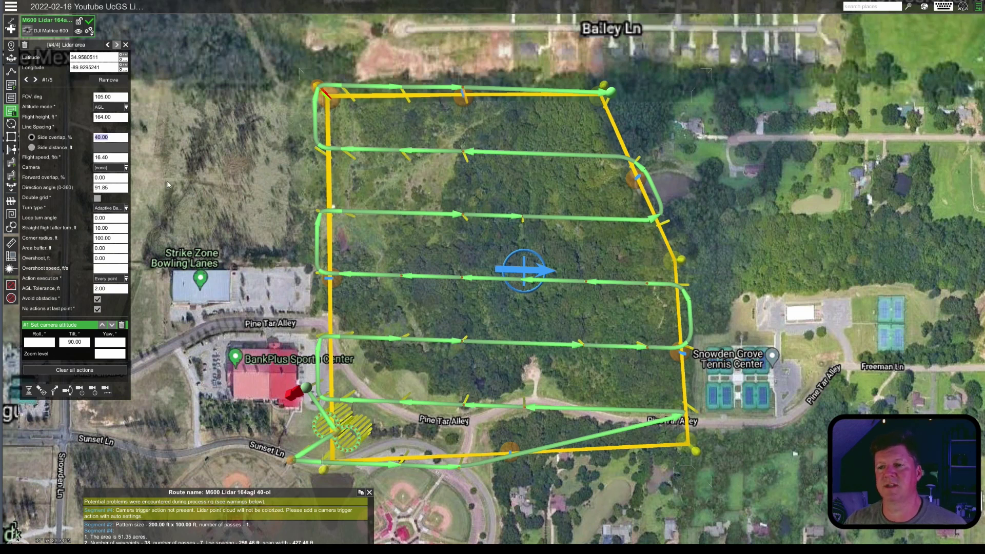
left_click(32, 148)
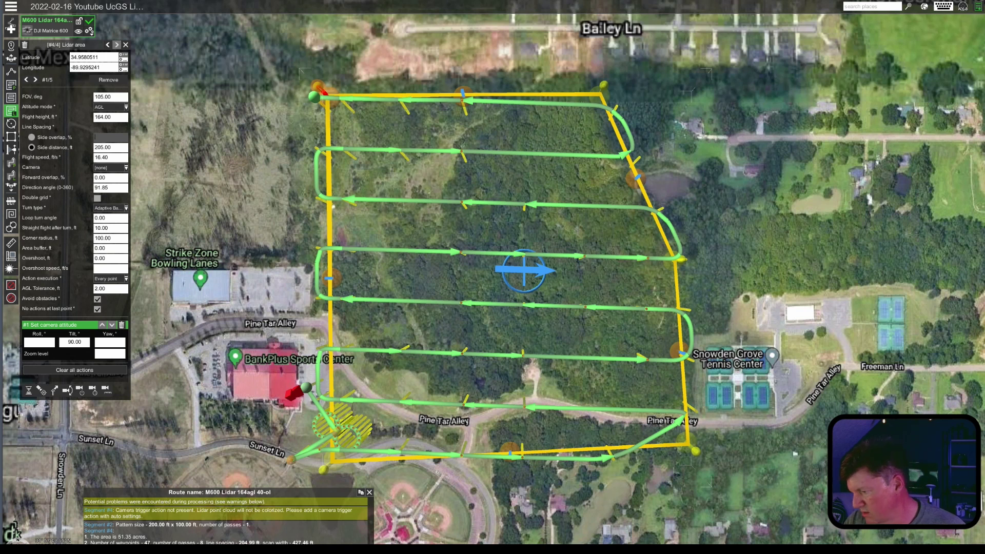
left_click(344, 549)
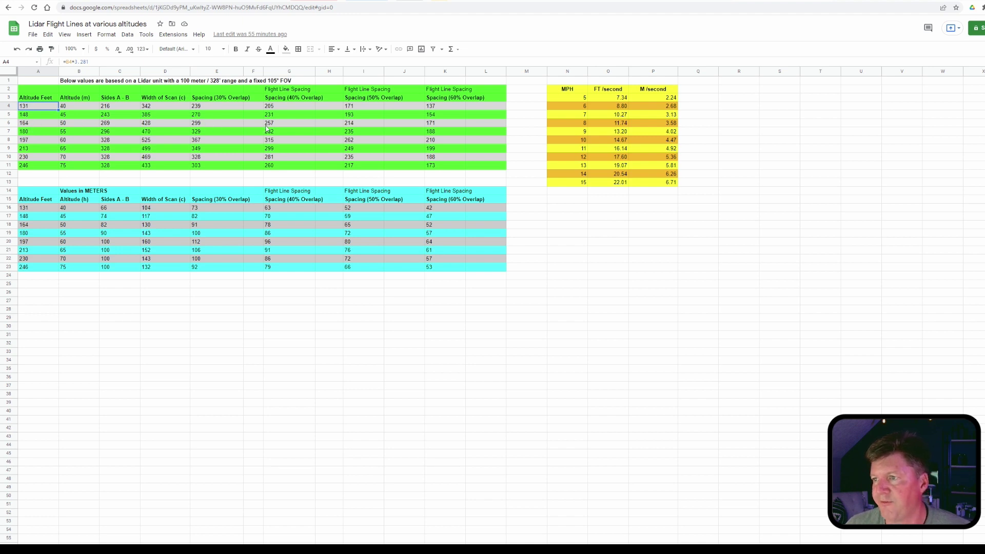
left_click(287, 125)
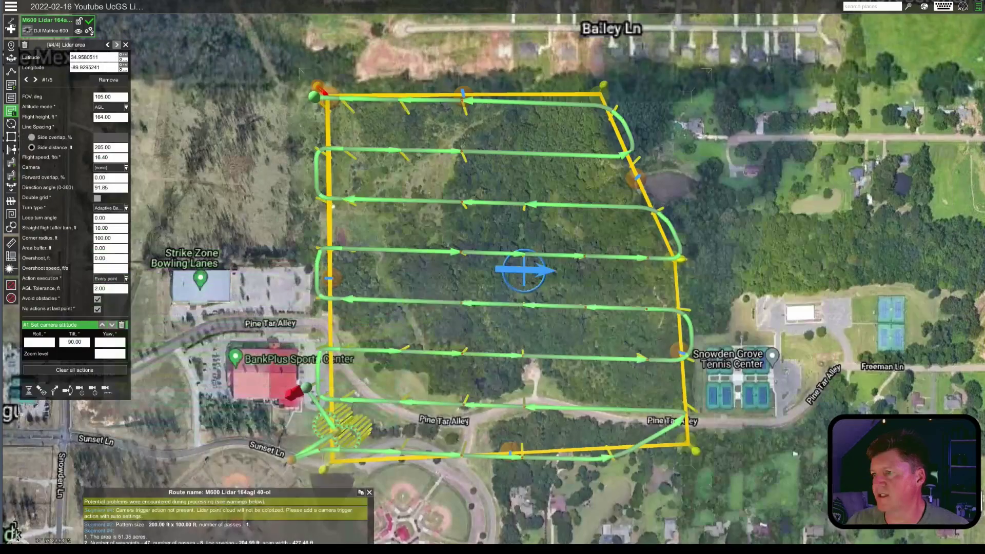
left_click(119, 149)
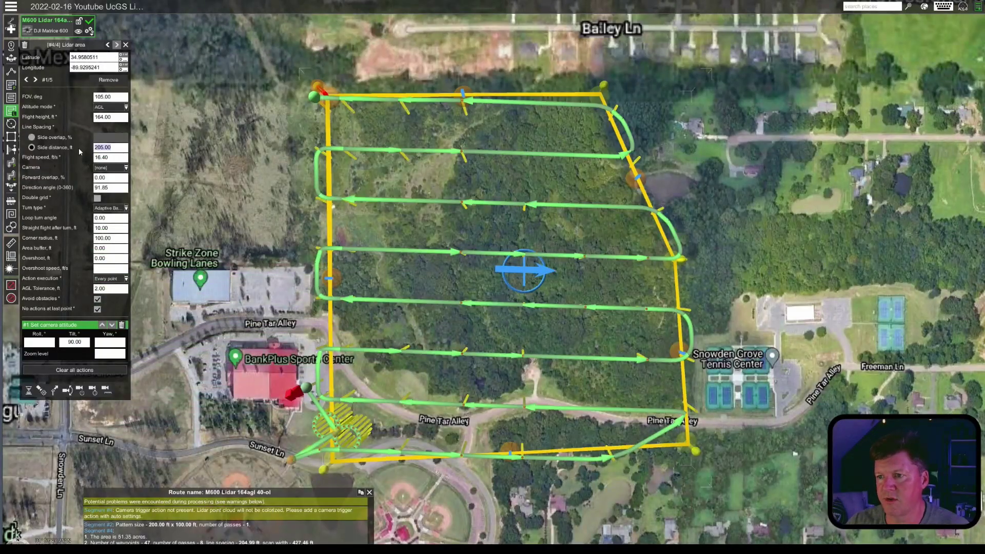
type("257")
key("Tab")
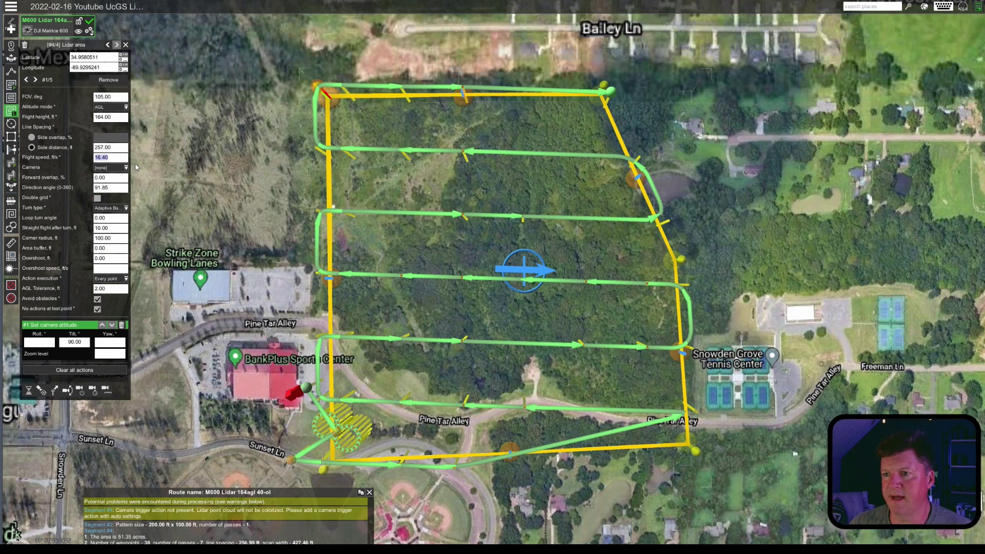
Compare the flight lines generated by side distance and by 40% side overlap, ending with side overlap selected
left_click(31, 138)
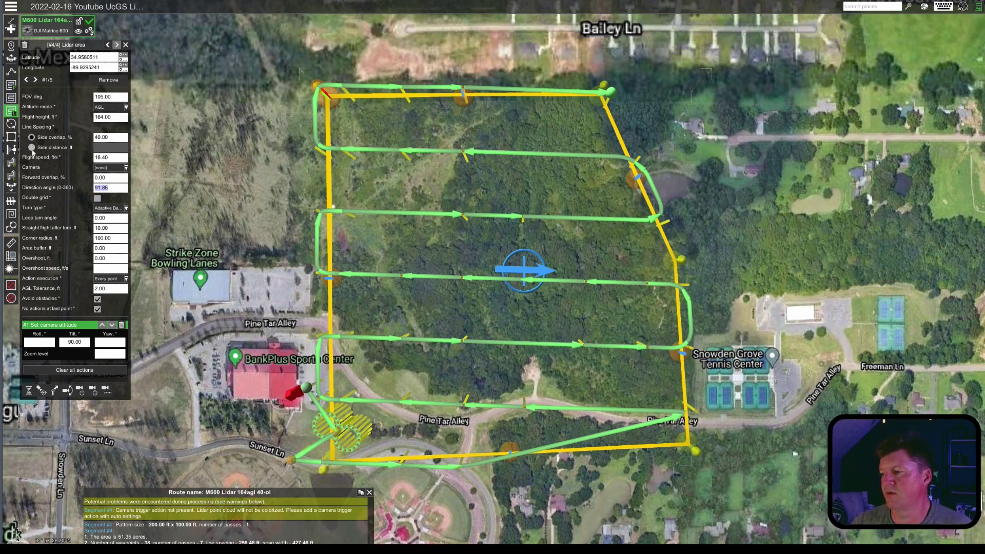
left_click(32, 148)
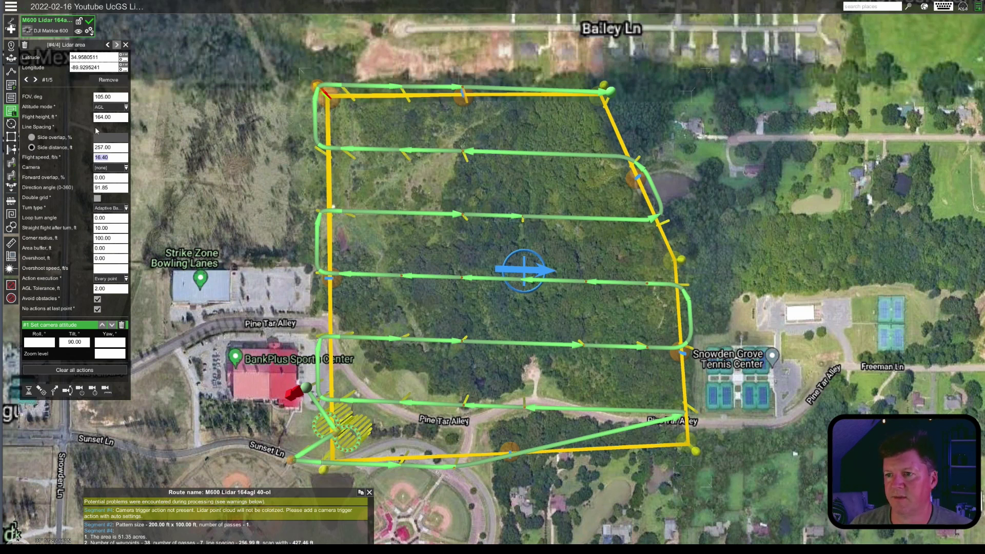
left_click(31, 137)
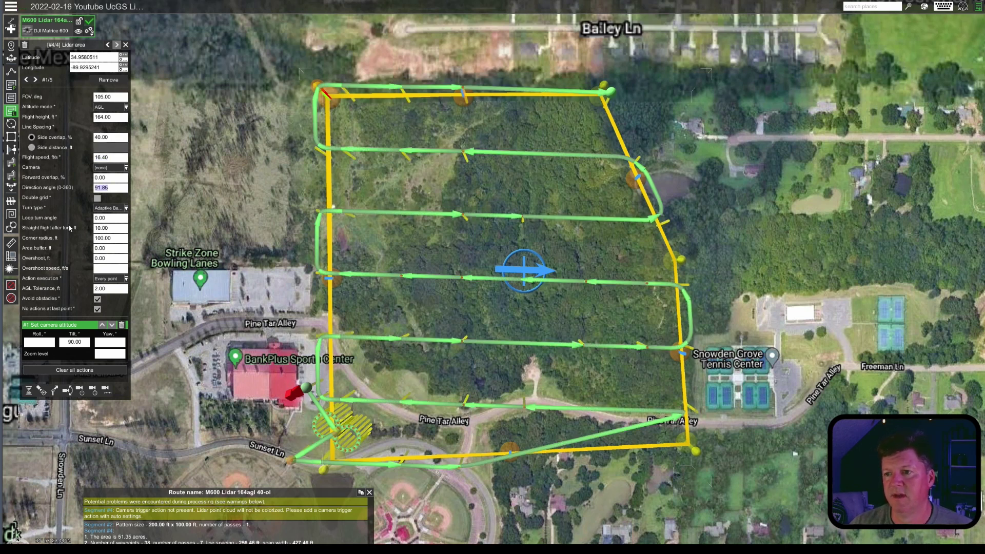
Set the lidar area's loop turn angle to 90 degrees
left_click(111, 220)
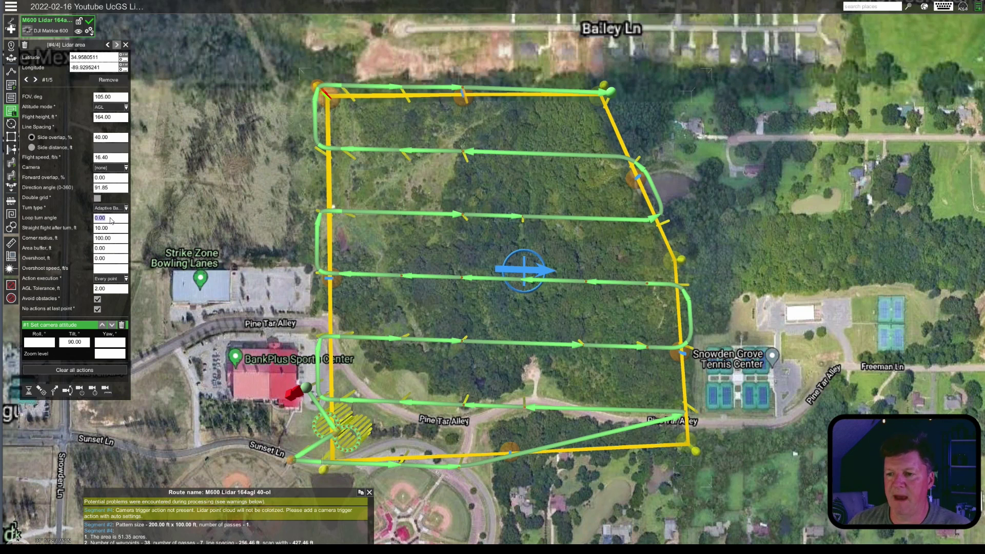
type("90")
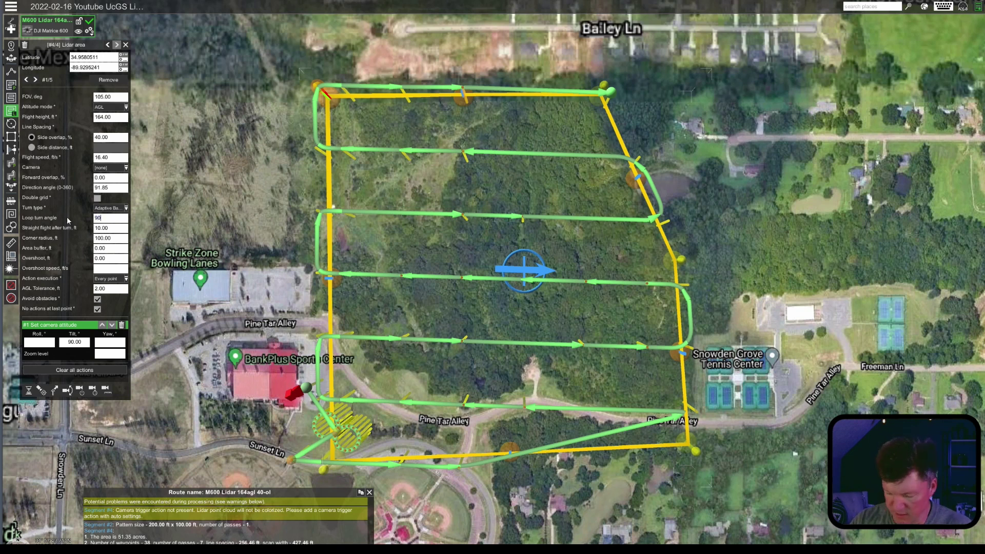
key("Tab")
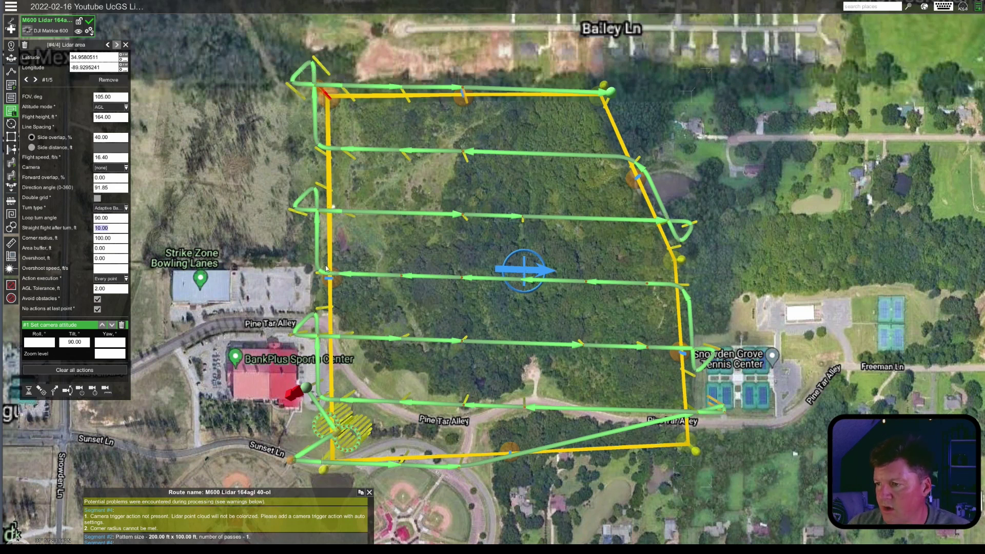
Set the lidar area's corner radius to 50 ft and inspect the loop turns at the ends of the flight lines
scroll(318, 229, "up", 2)
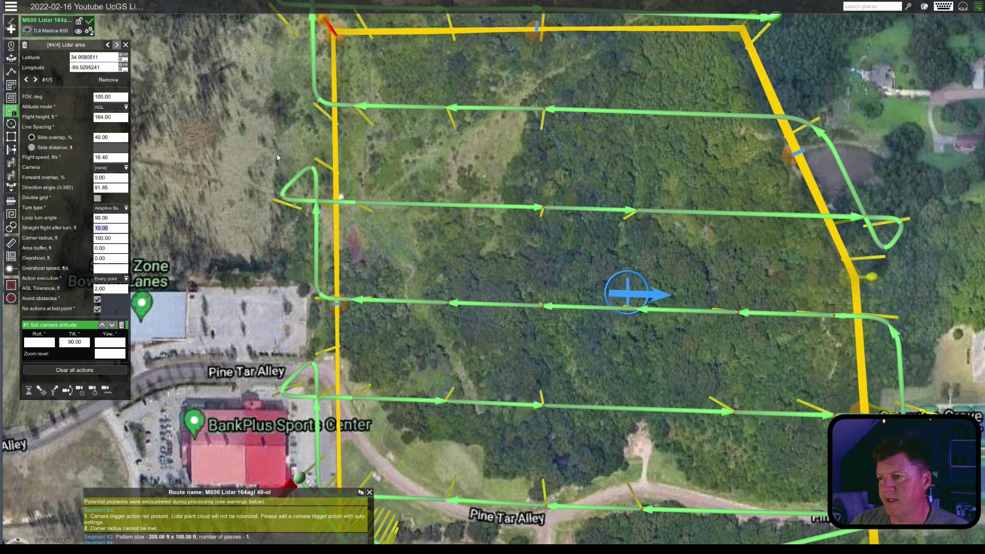
left_click(115, 244)
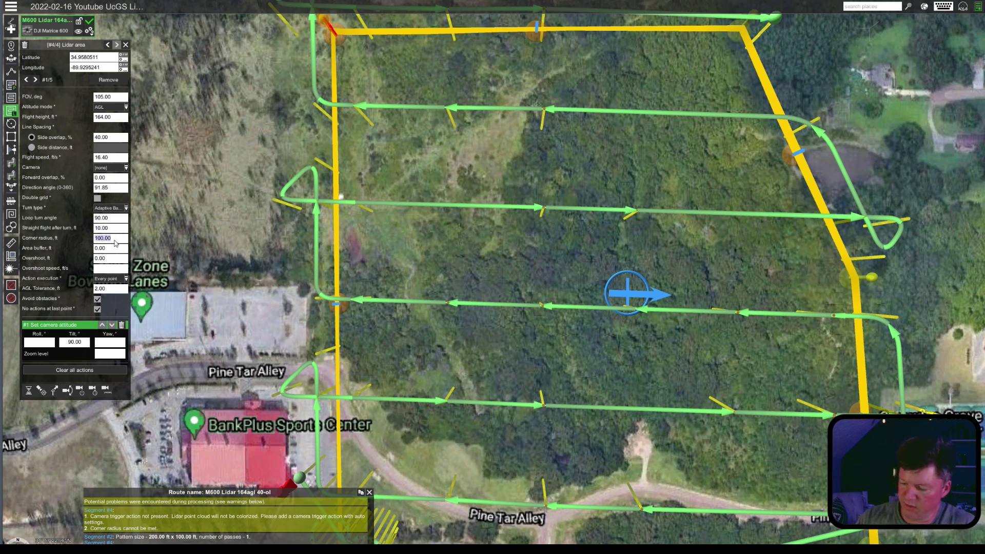
type("5")
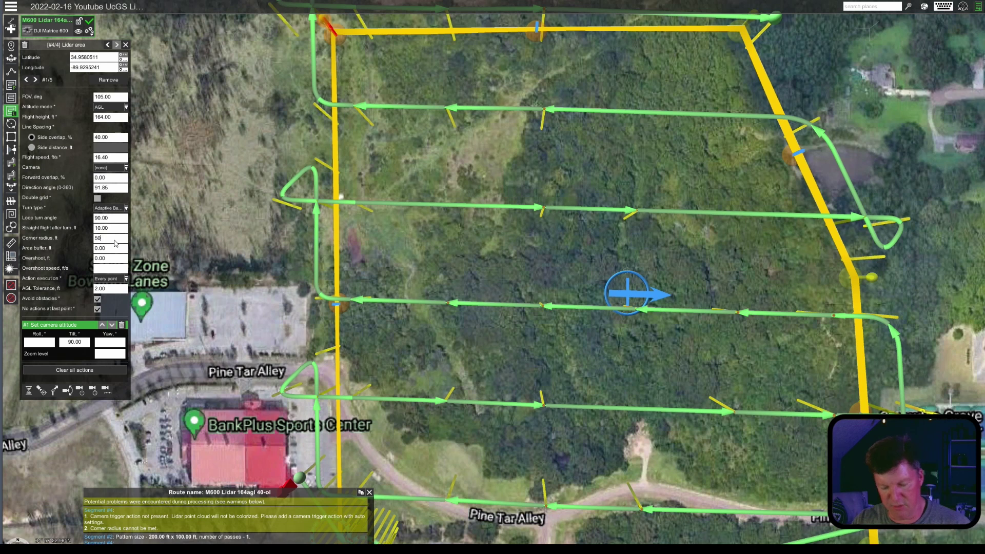
type("0")
key("Tab")
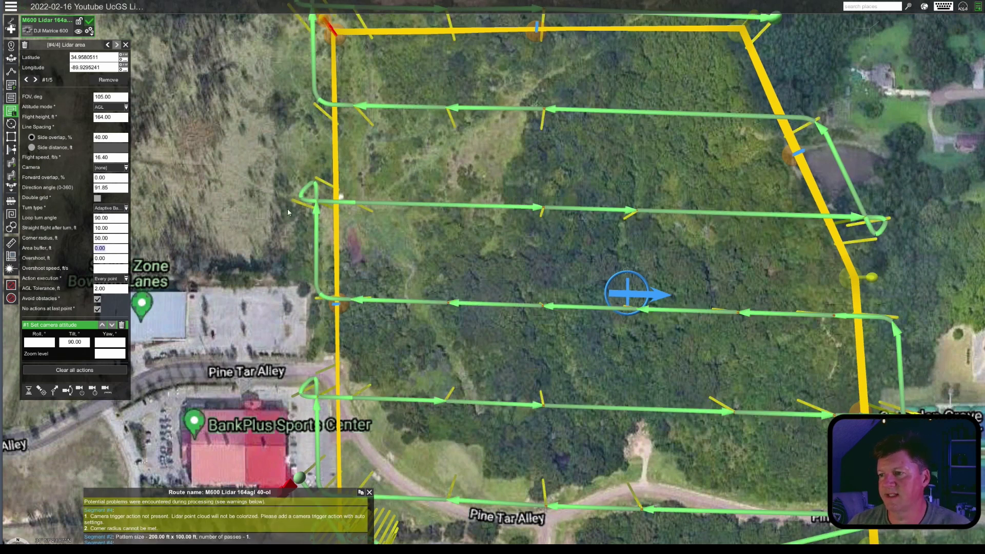
scroll(288, 209, "up", 3)
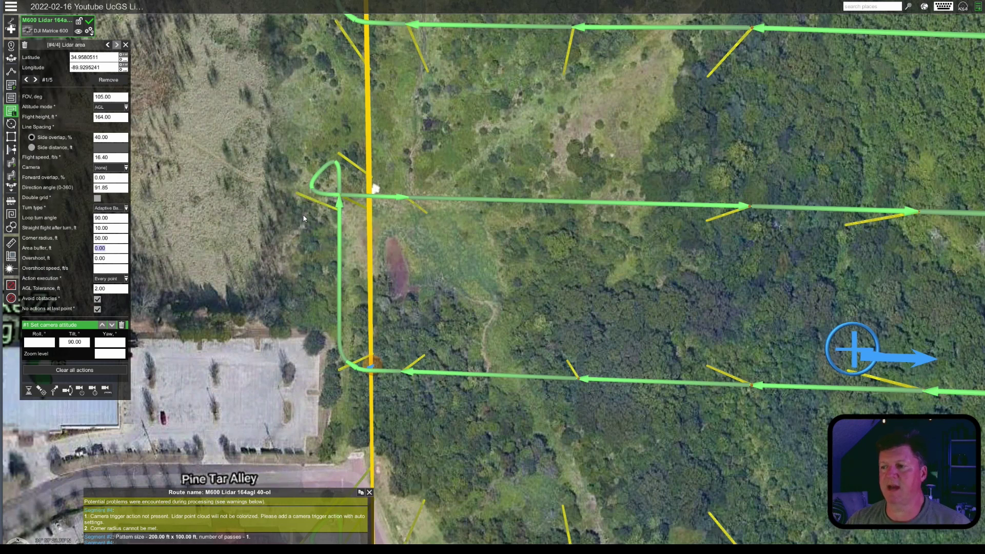
scroll(303, 218, "down", 2)
scroll(291, 228, "down", 2)
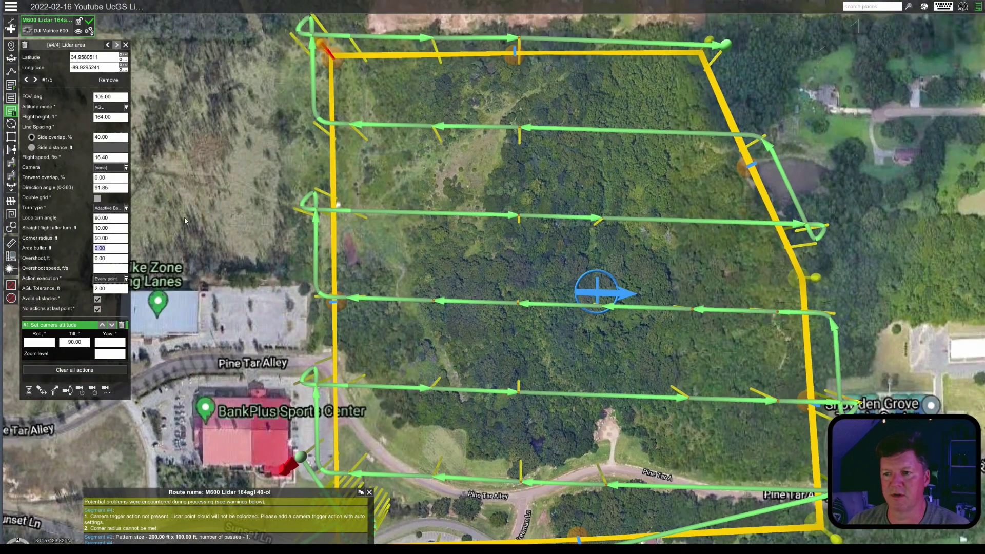
Set the lidar area's straight flight after turn to 75 ft and inspect the enlarged turn on the western edge
left_click(112, 229)
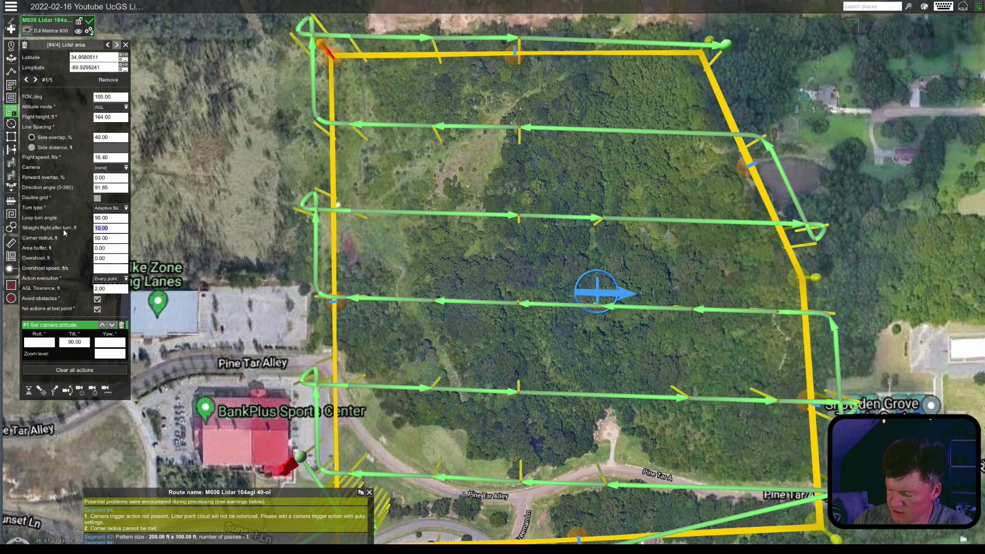
type("75")
key("Tab")
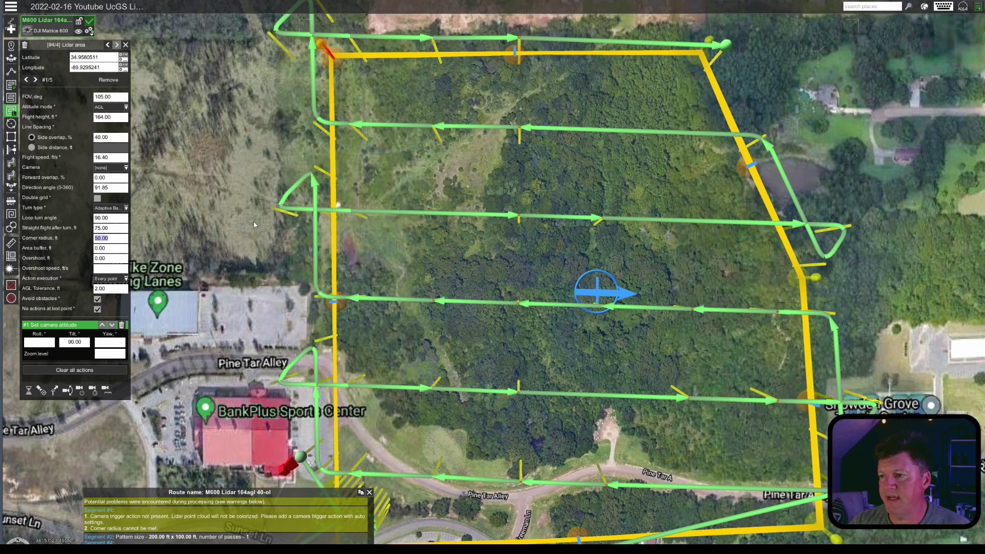
scroll(279, 177, "up", 5)
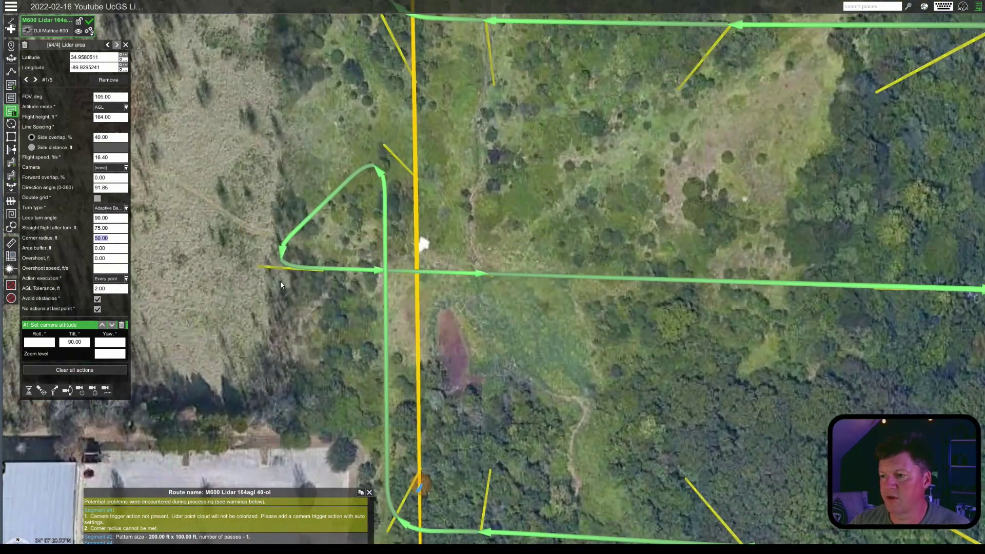
Set the lidar area's corner radius to 25 ft and inspect the sharper turn on the western edge
mouse_move(279, 269)
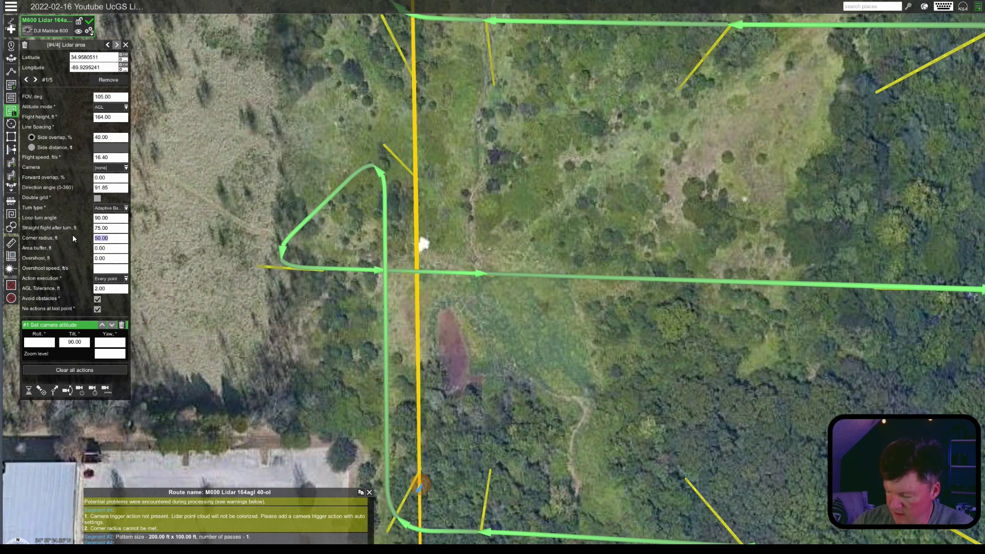
type("25")
key("Tab")
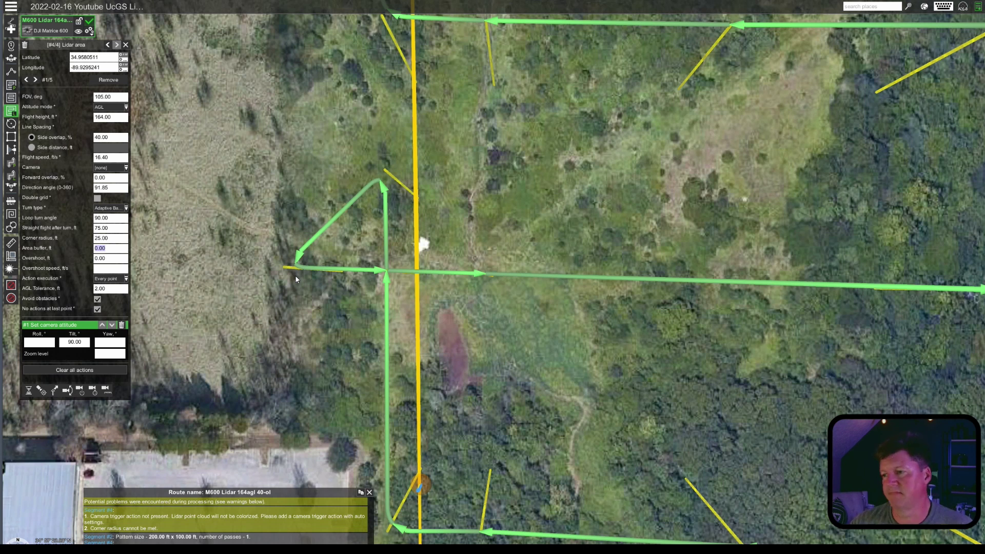
scroll(296, 279, "down", 3)
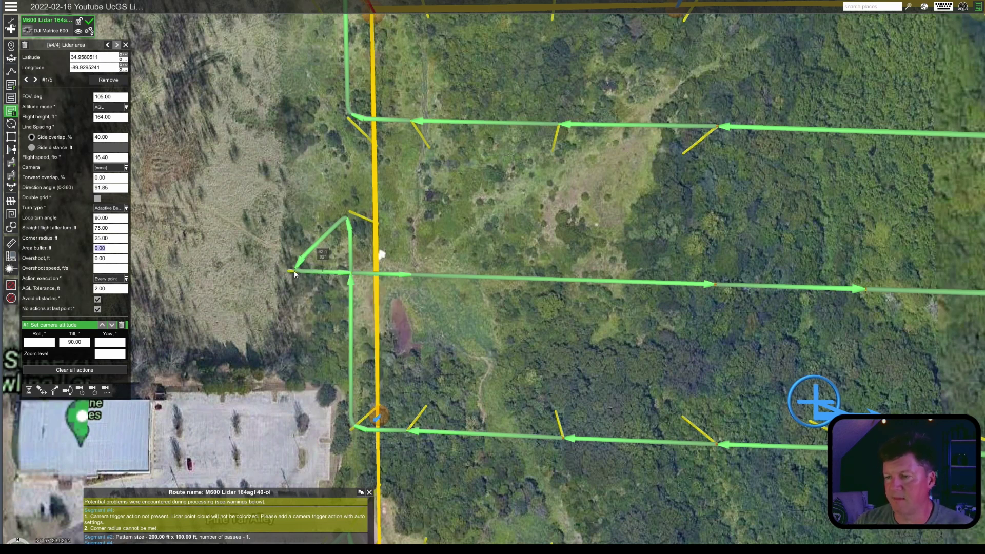
Set the lidar area's straight flight after turn to 10 ft and its corner radius to 150 ft
left_click(113, 229)
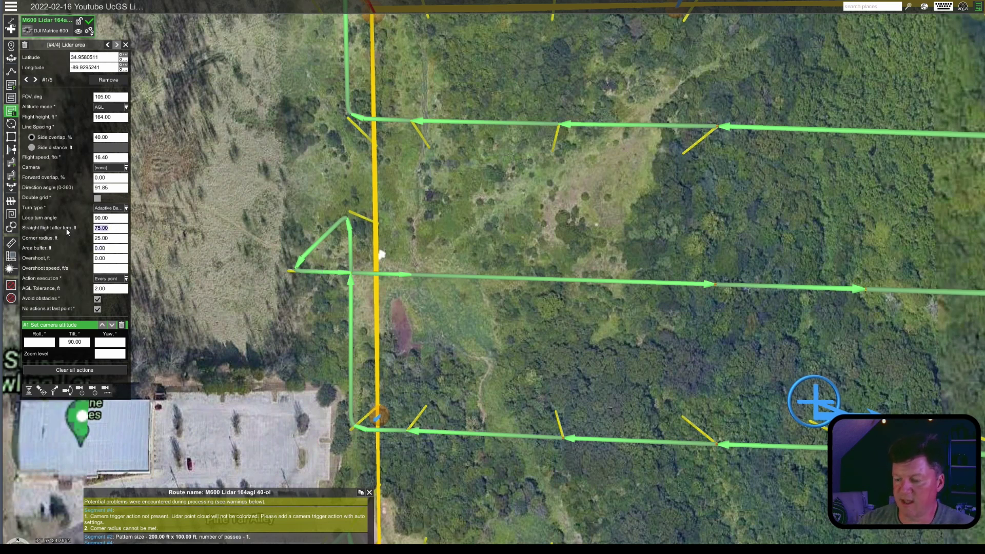
type("10")
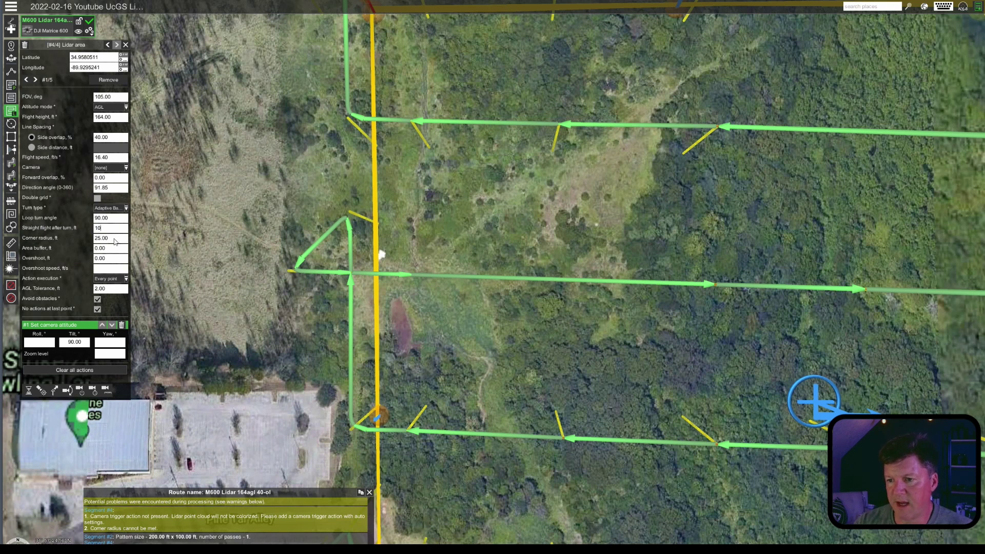
left_click(96, 239)
type("100")
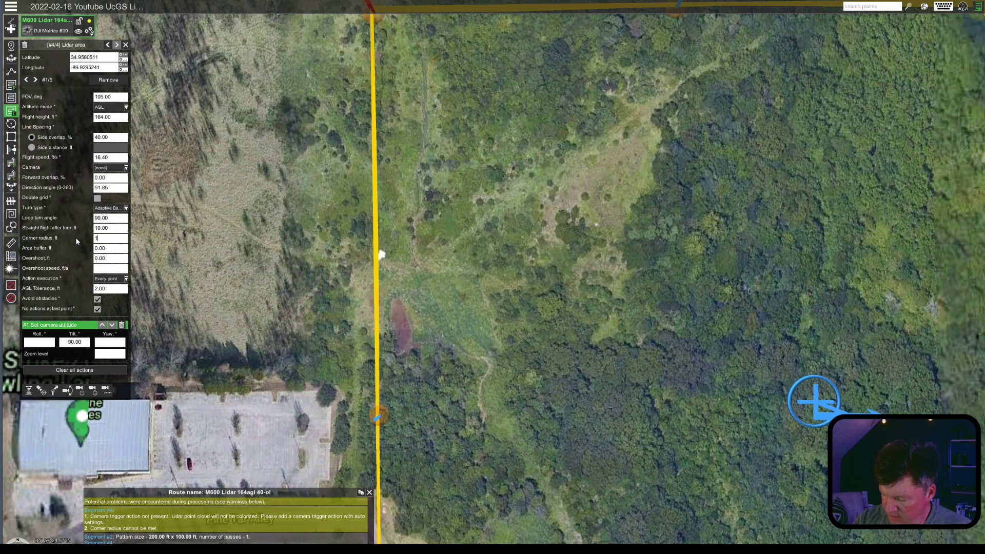
key("Return")
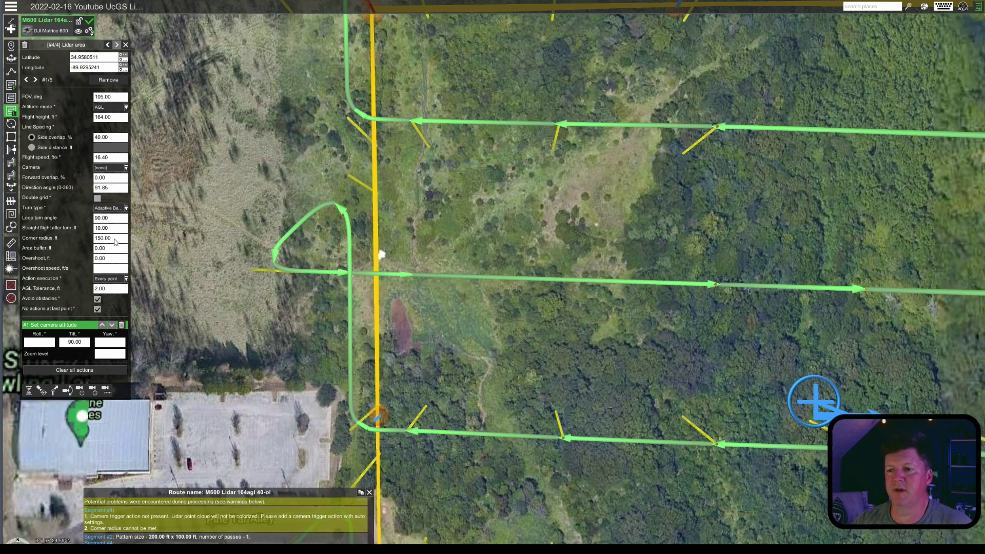
Set the lidar area's loop turn angle to 120 degrees and inspect the looped turns along the route
scroll(151, 269, "down", 3)
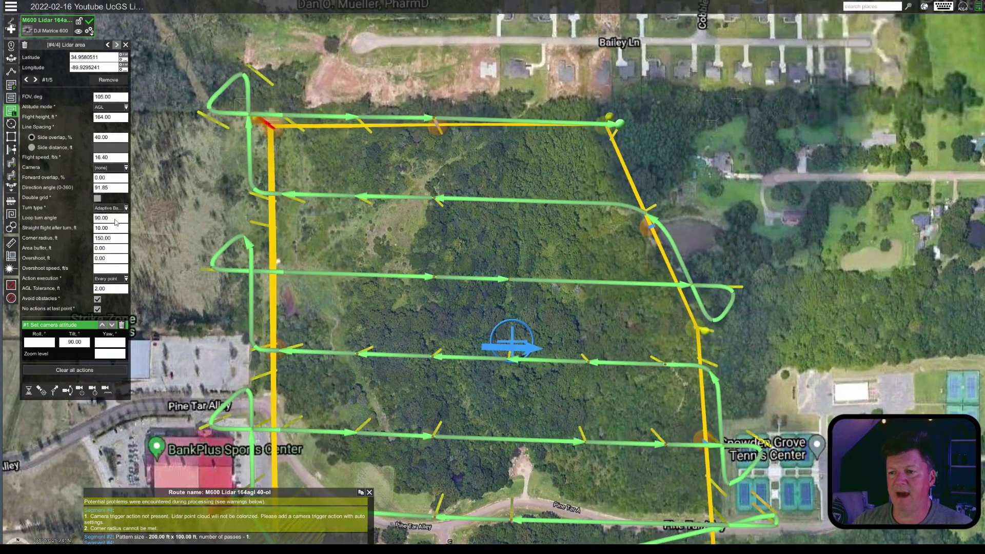
left_click(114, 219)
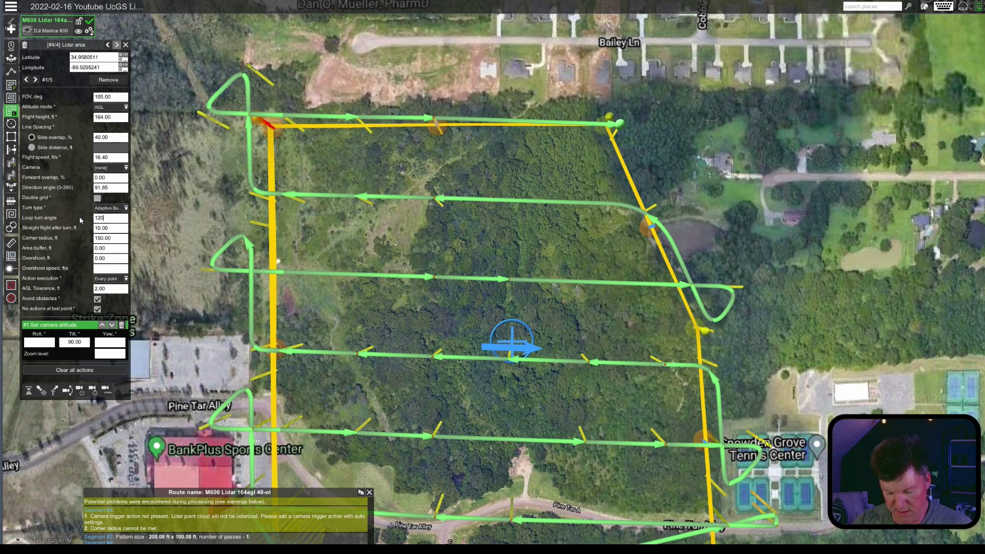
key("Tab")
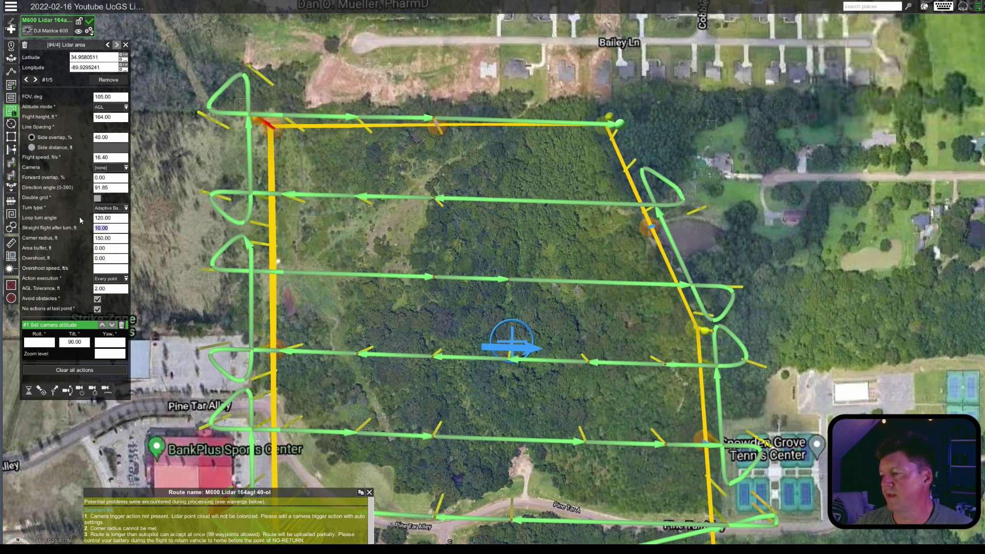
scroll(163, 285, "down", 2)
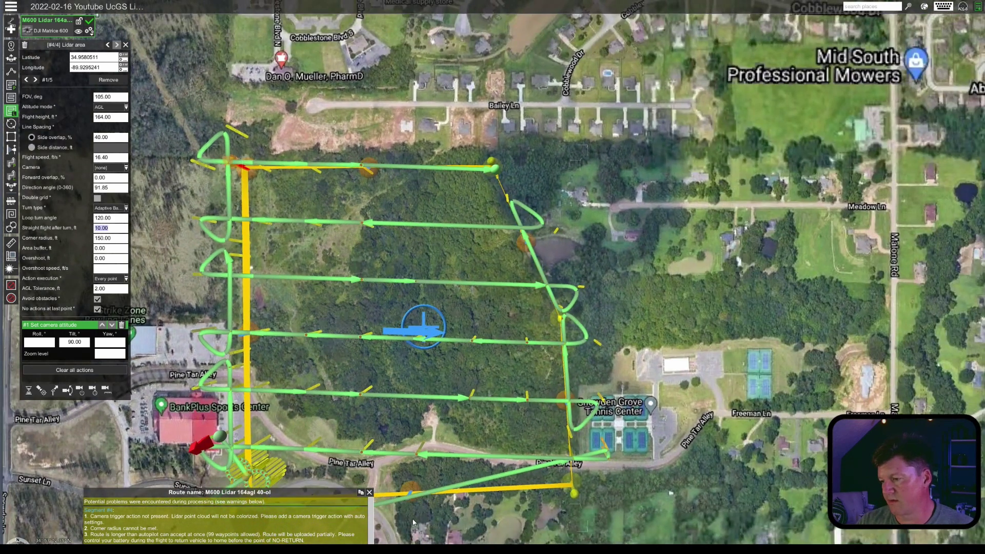
left_click_drag(415, 501, 467, 345)
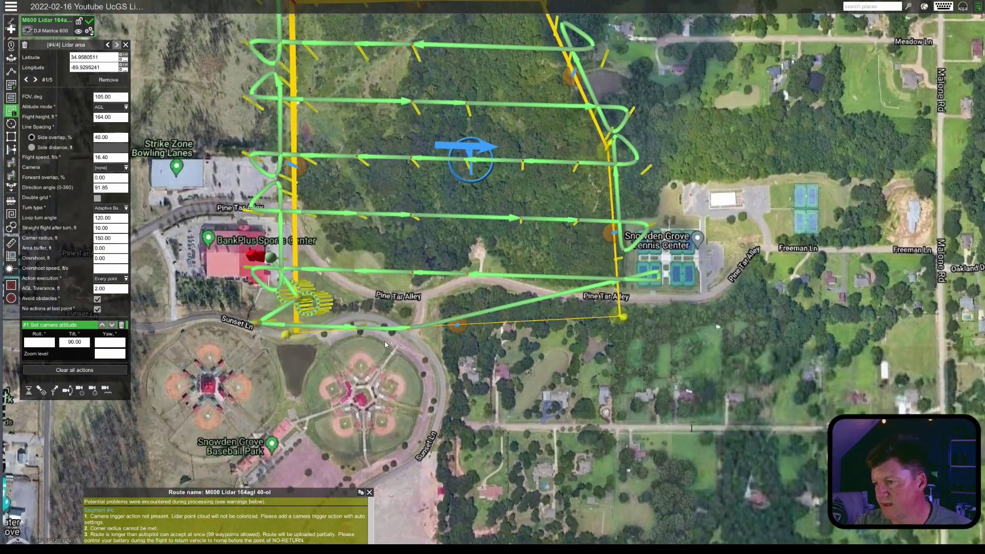
scroll(386, 343, "up", 1)
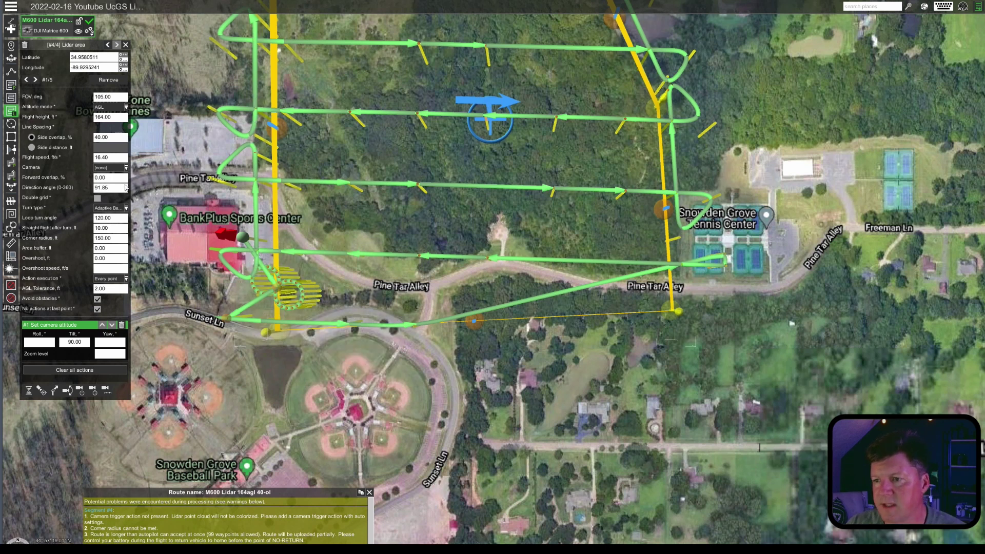
Set the lidar area's loop turn angle to 180 degrees and inspect the route near its southern edge
left_click_drag(112, 218, 66, 217)
type("180")
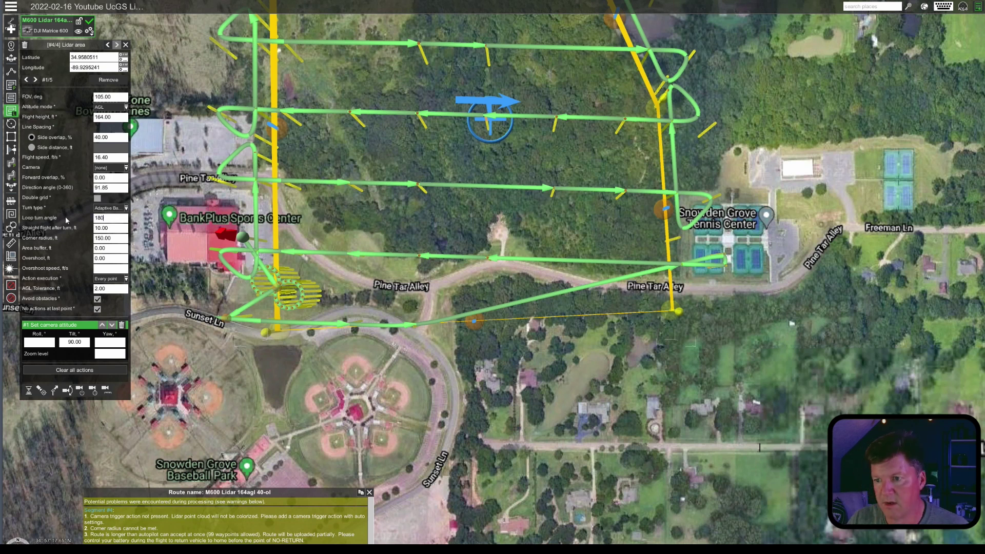
key("Return")
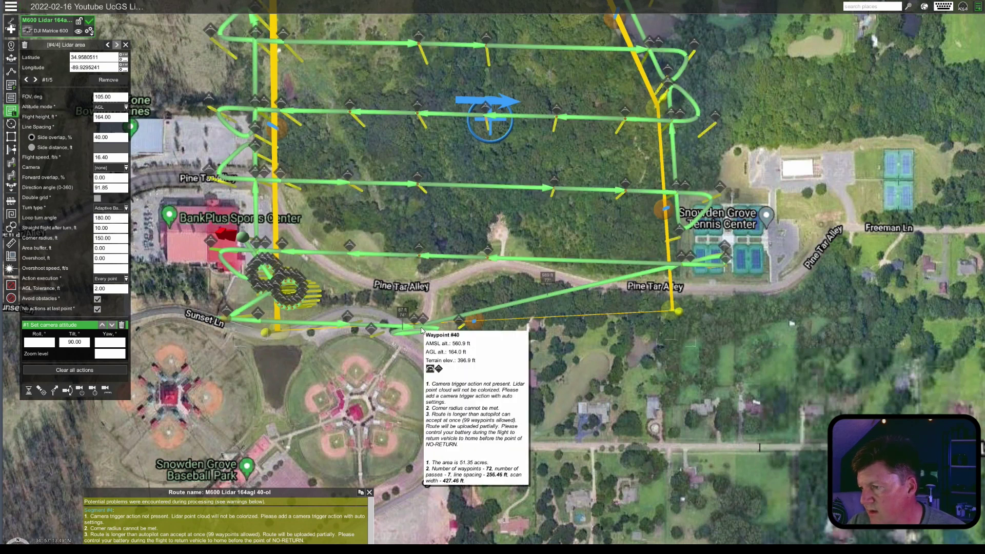
scroll(421, 330, "up", 5)
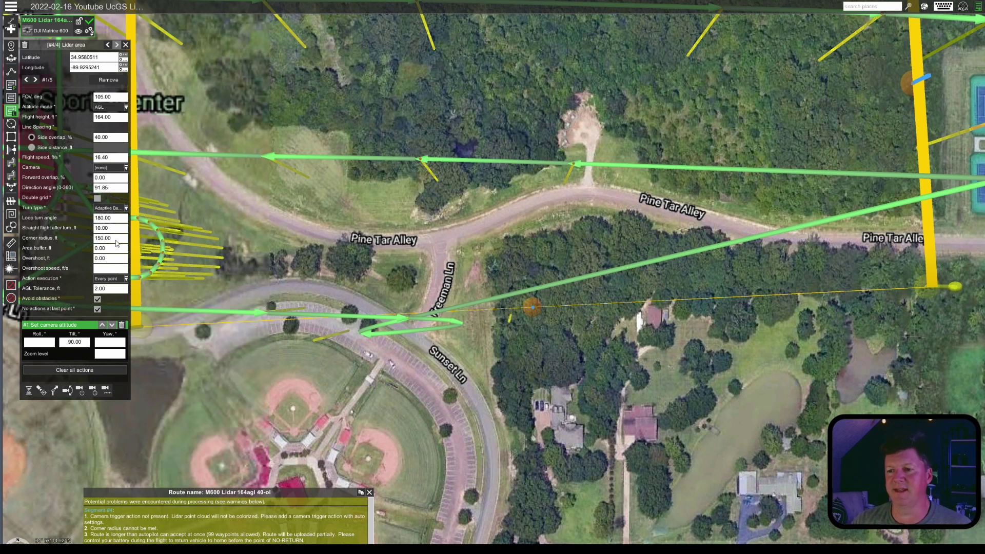
Set the lidar area's loop turn angle to 90 degrees
left_click_drag(121, 219, 72, 220)
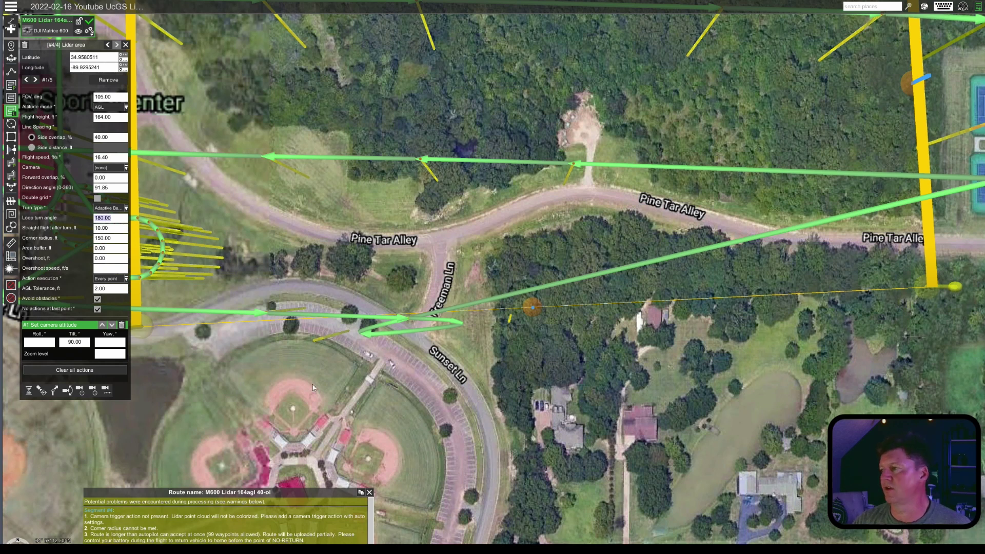
scroll(313, 384, "down", 3)
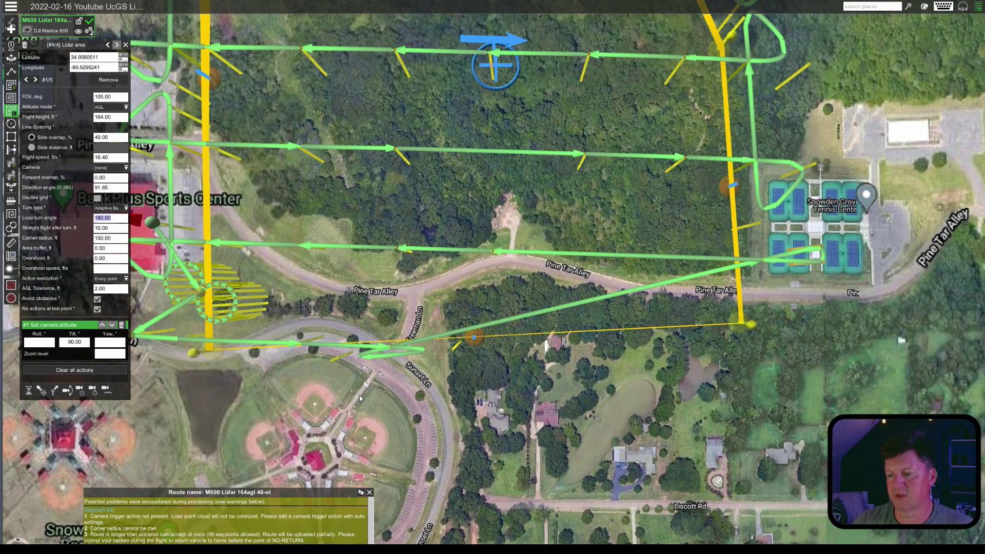
type("90")
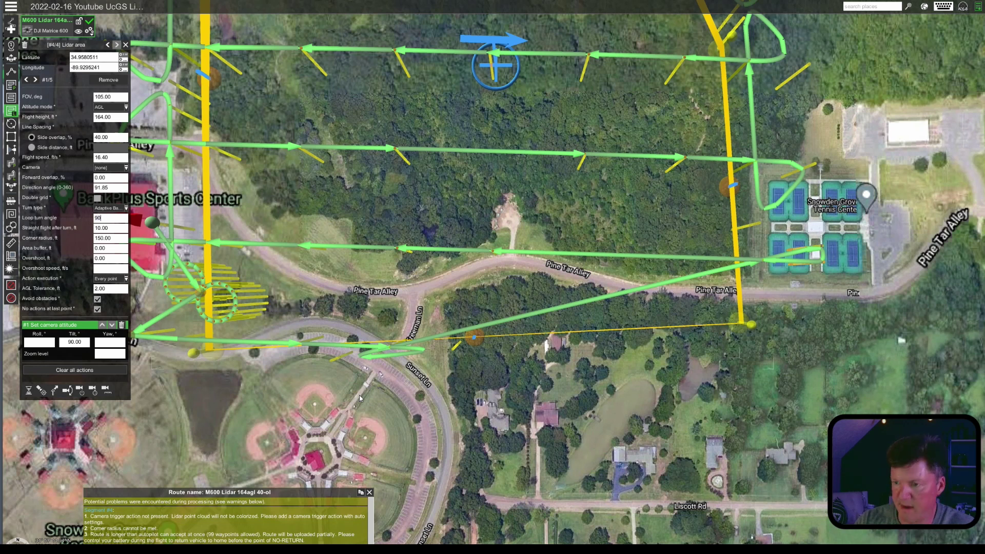
key("Return")
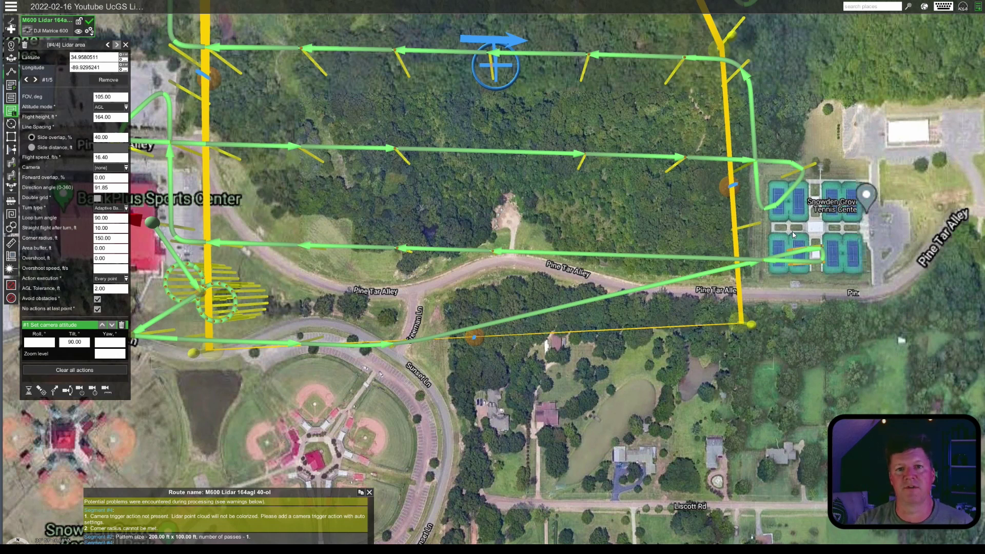
Rotate the lidar area's flight lines to a diagonal direction angle of about 40.2 degrees
scroll(728, 367, "down", 3)
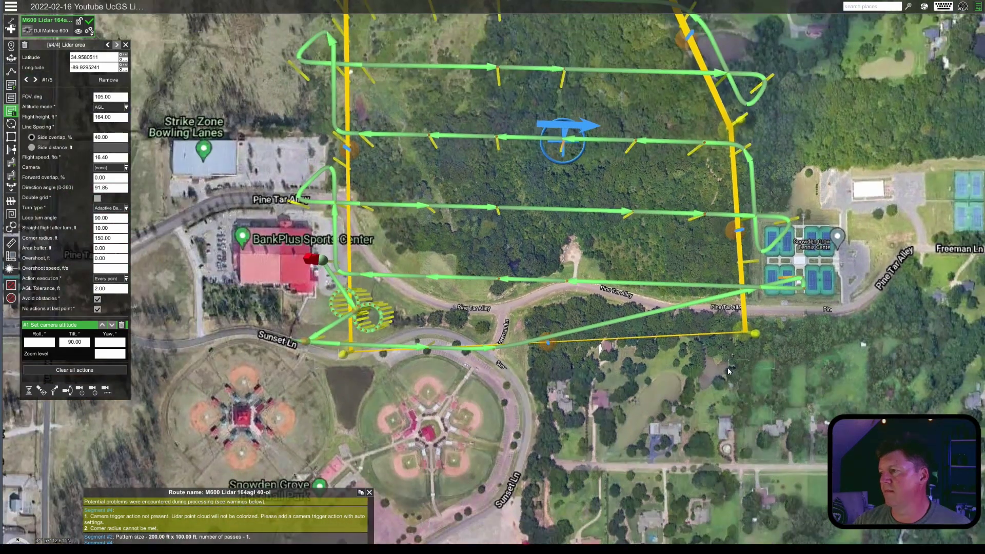
scroll(829, 202, "up", 3)
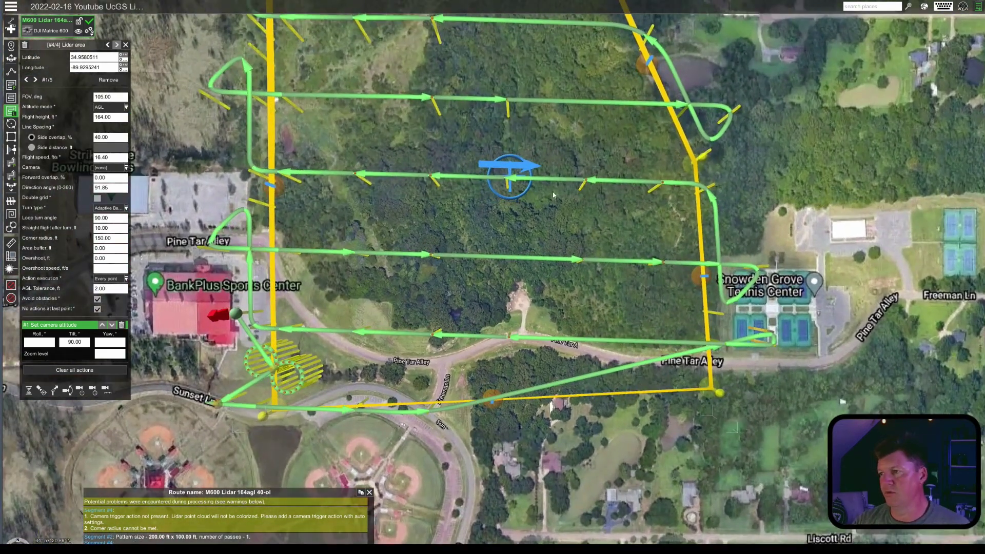
left_click_drag(528, 164, 525, 145)
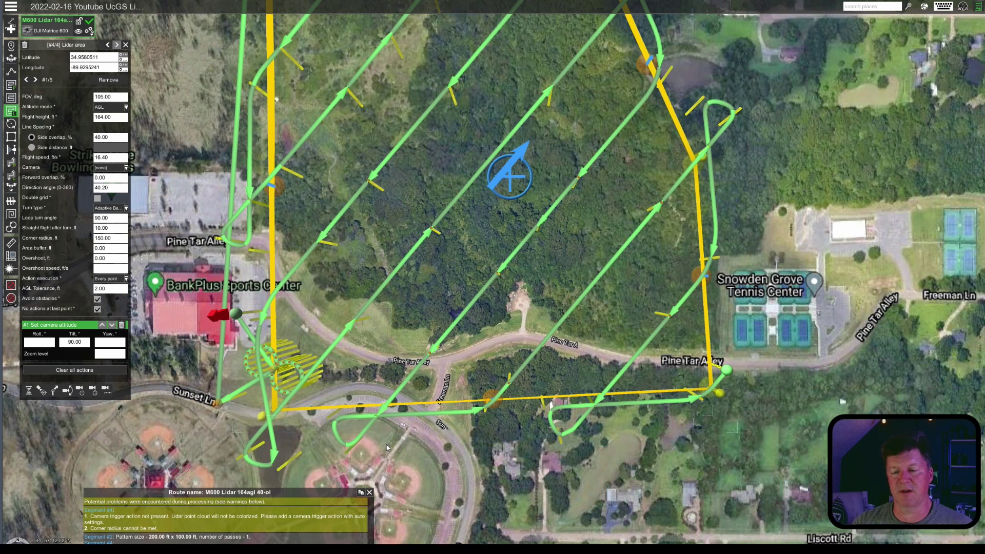
Examine the turns of the diagonal flight lines along the southern, eastern and northern edges of the lidar area
scroll(387, 449, "up", 3)
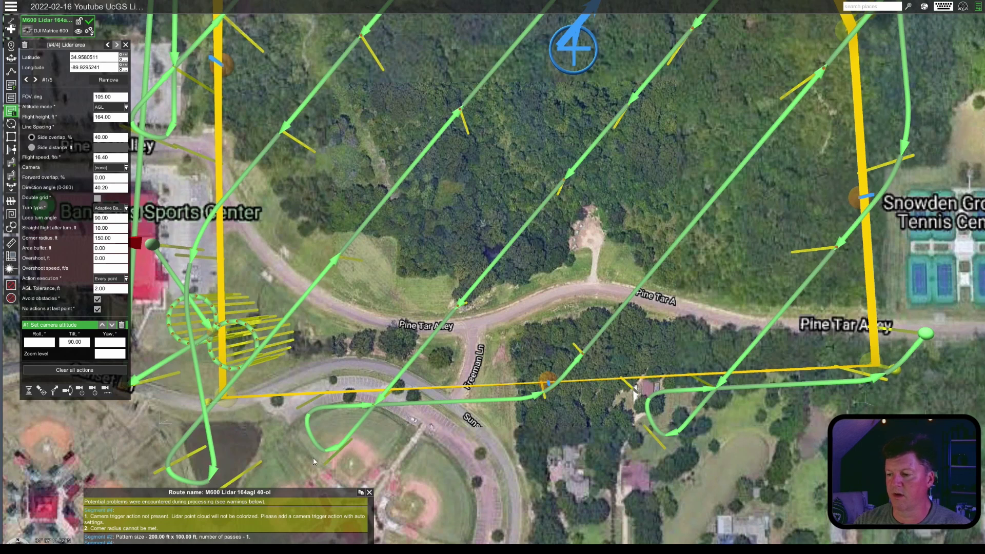
left_click_drag(534, 307, 297, 544)
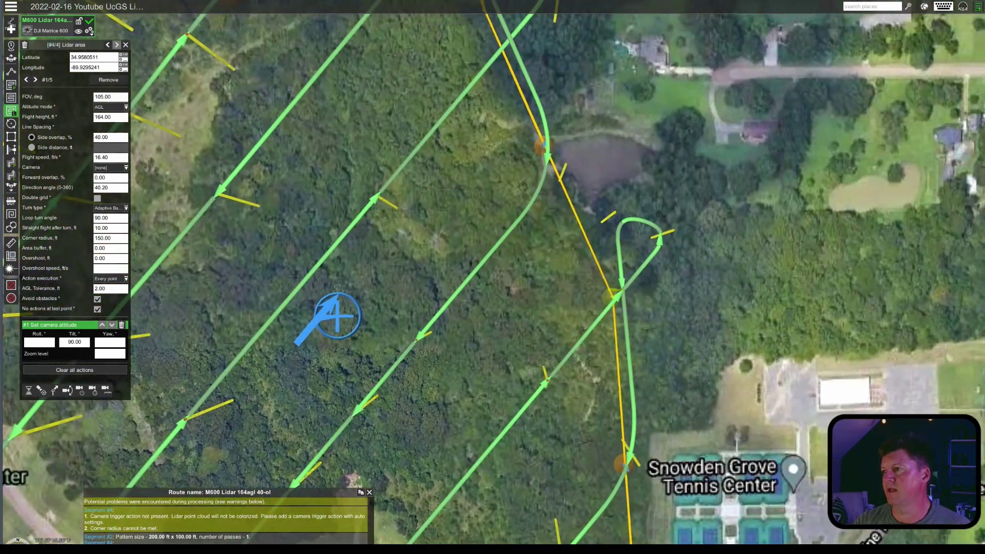
left_click_drag(550, 208, 683, 473)
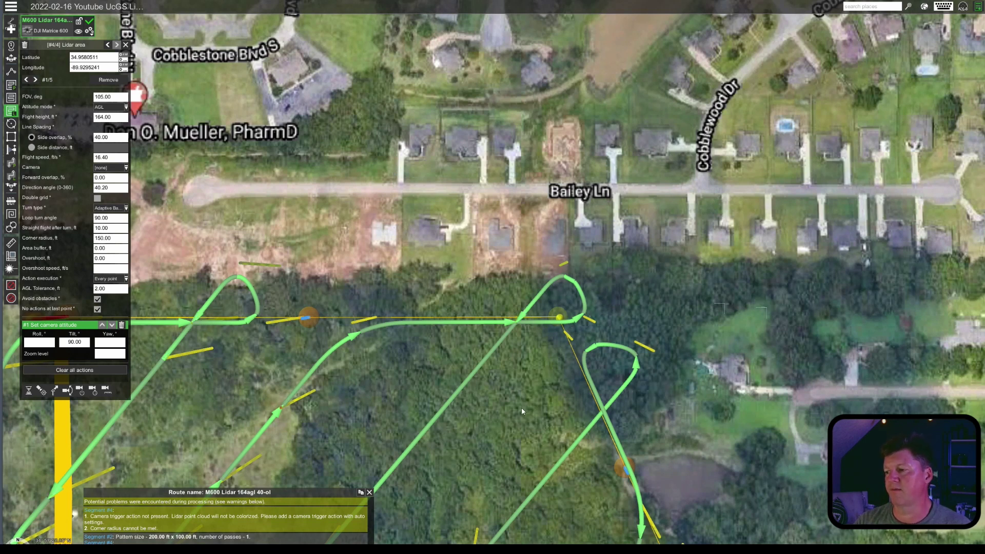
left_click_drag(522, 407, 631, 315)
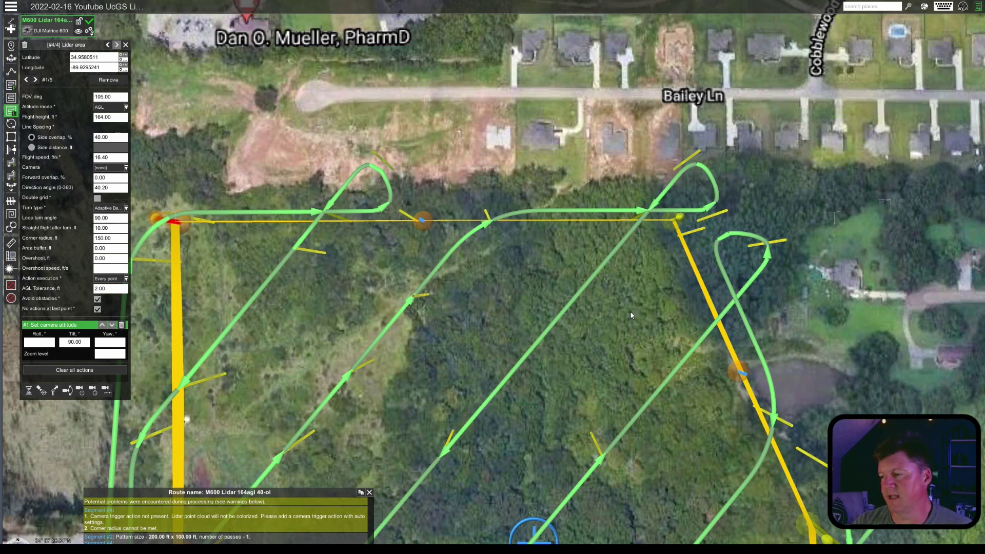
scroll(581, 355, "down", 1)
scroll(582, 355, "down", 2)
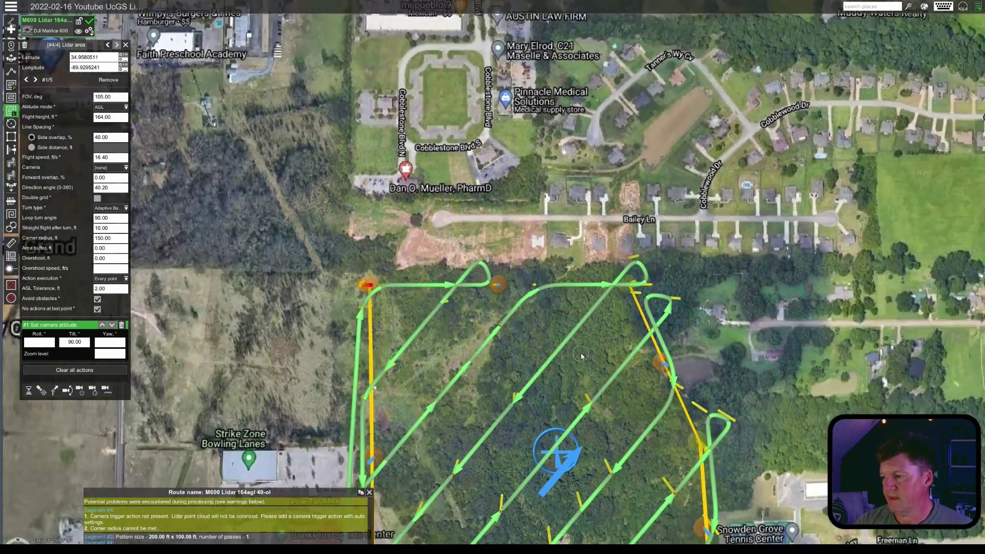
left_click_drag(570, 371, 568, 210)
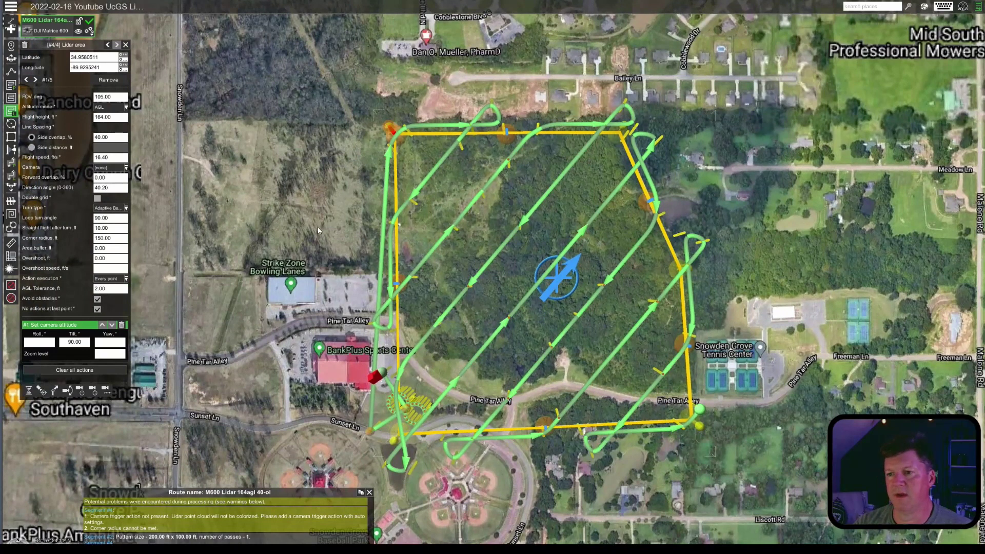
Set the lidar area's area buffer to 100 ft and inspect how far the route extends beyond the boundary
left_click(114, 248)
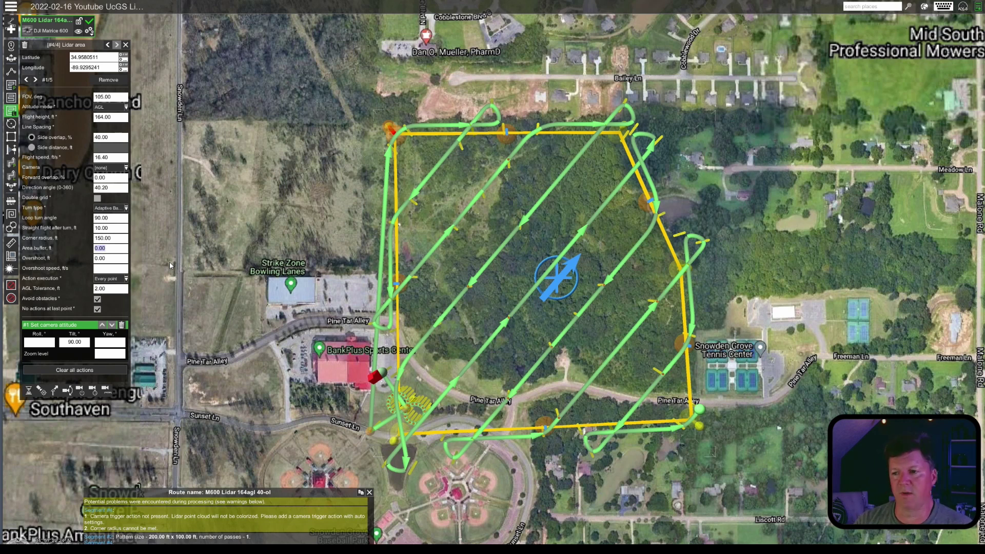
type("100")
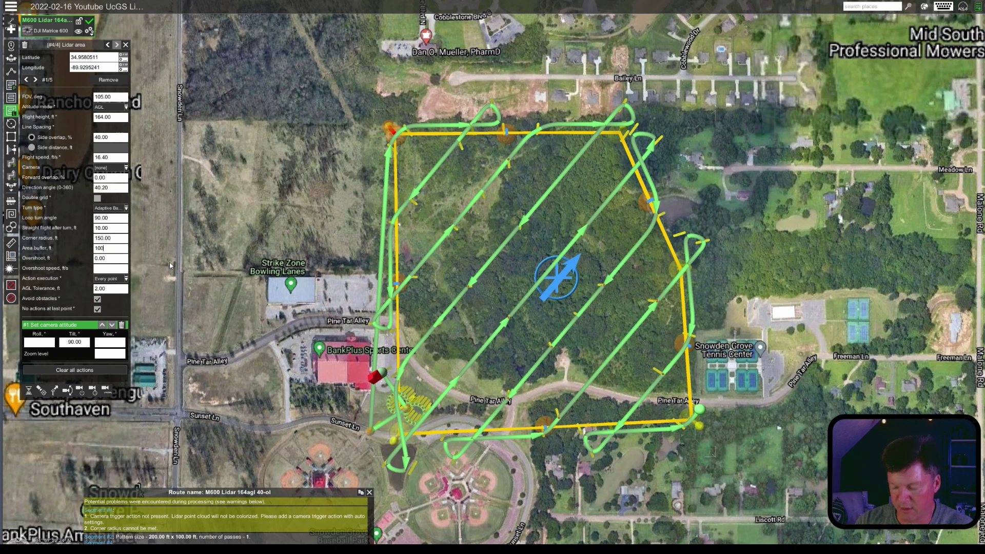
key("Return")
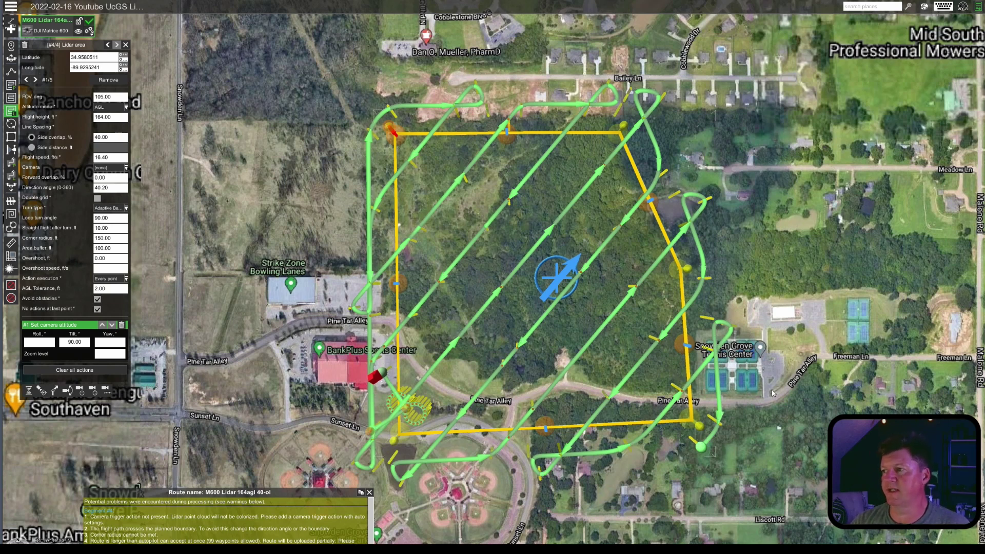
scroll(835, 342, "up", 2)
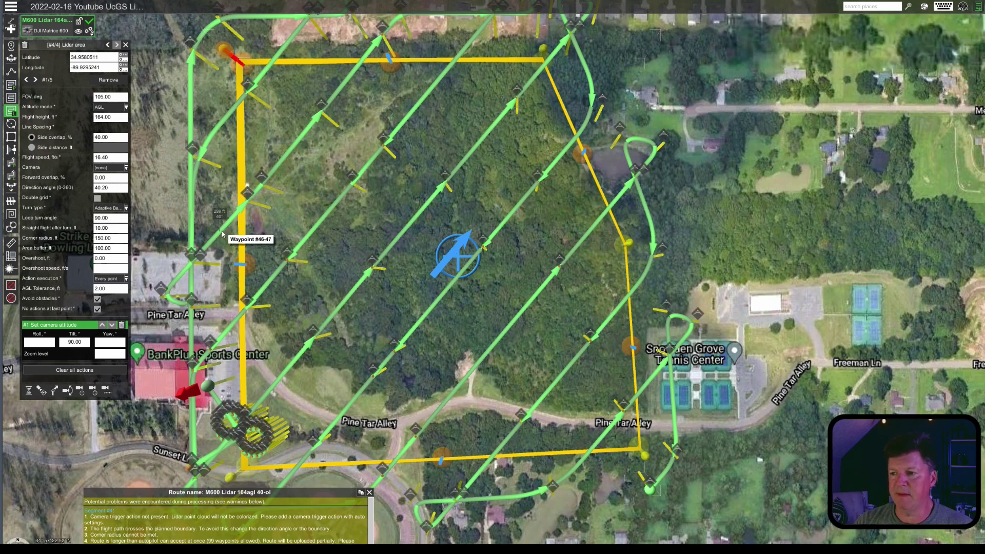
scroll(261, 261, "down", 1)
scroll(261, 260, "down", 1)
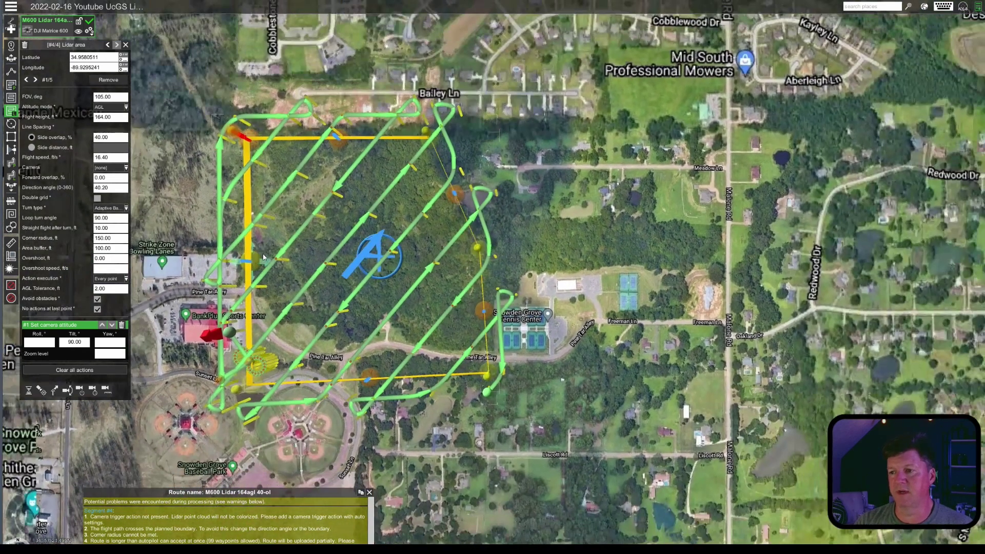
mouse_move(297, 131)
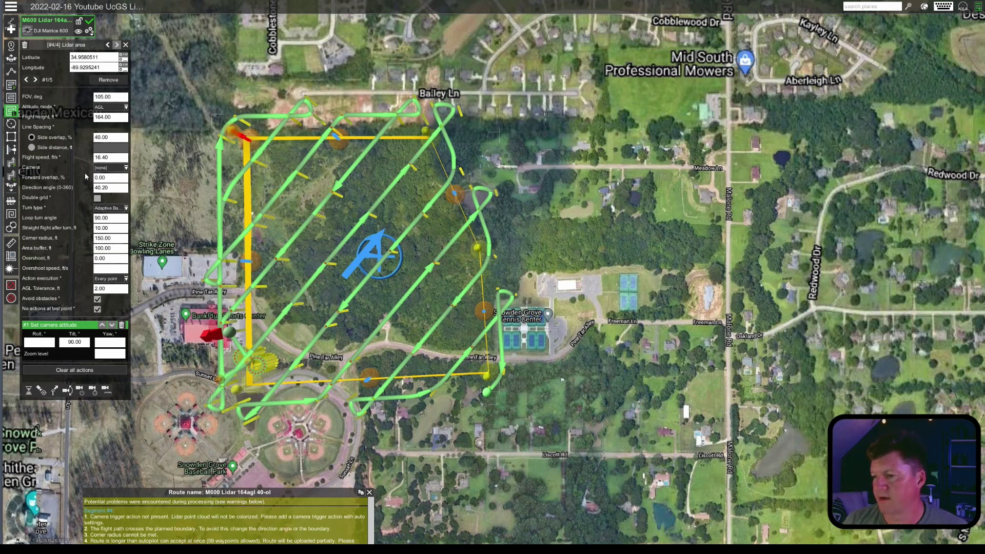
Reset the lidar area's area buffer to 0 ft
left_click(115, 259)
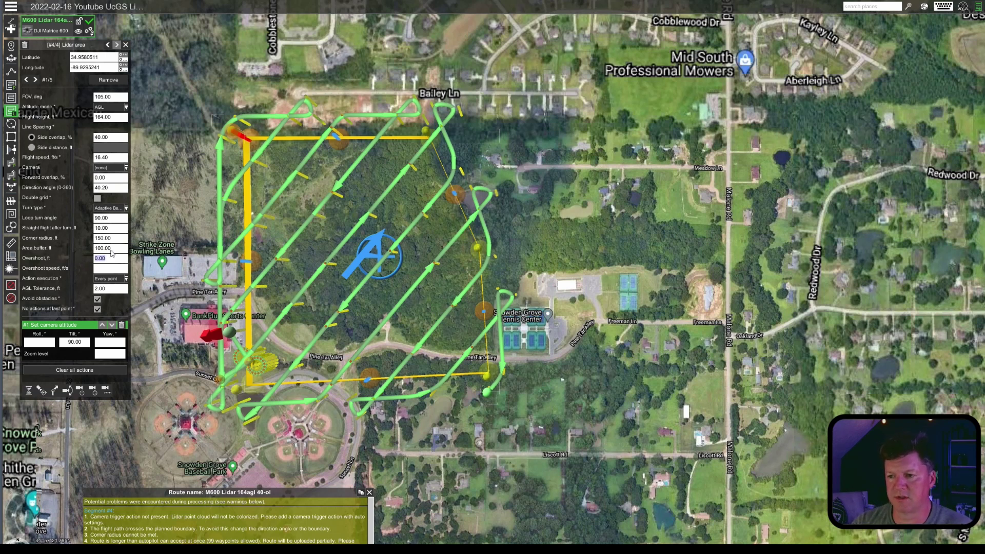
left_click(111, 249)
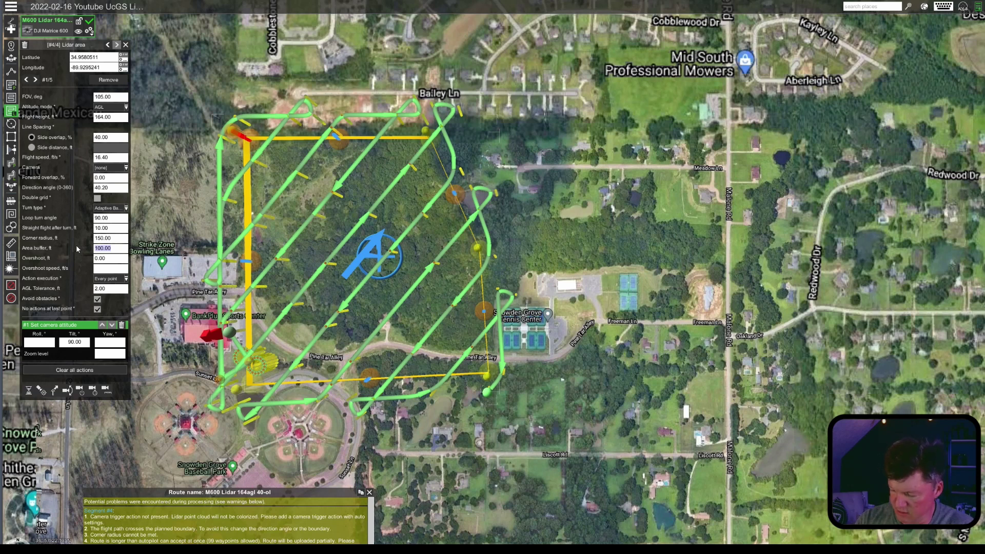
type("0")
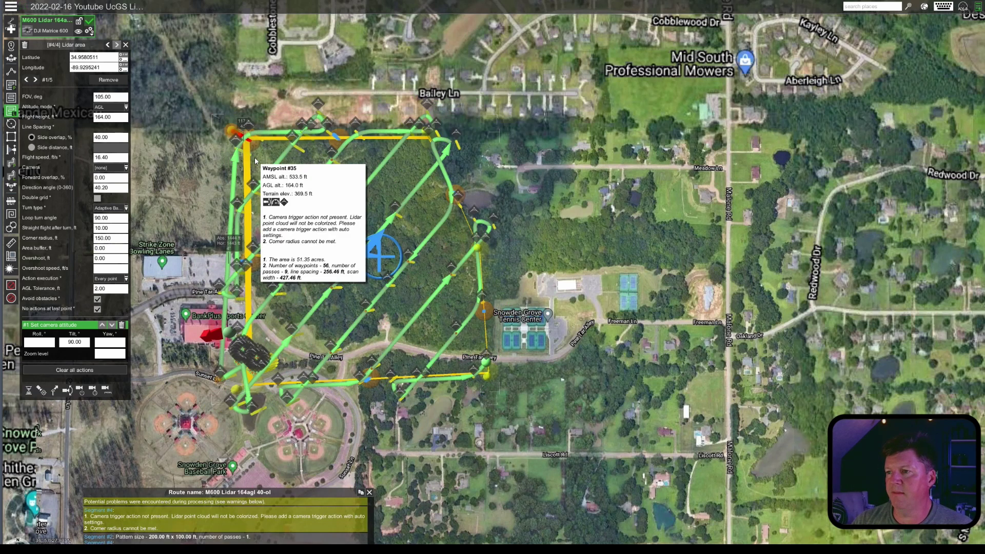
Set the lidar area's overshoot to 50 ft and inspect the line ends along the northern edge
left_click(112, 260)
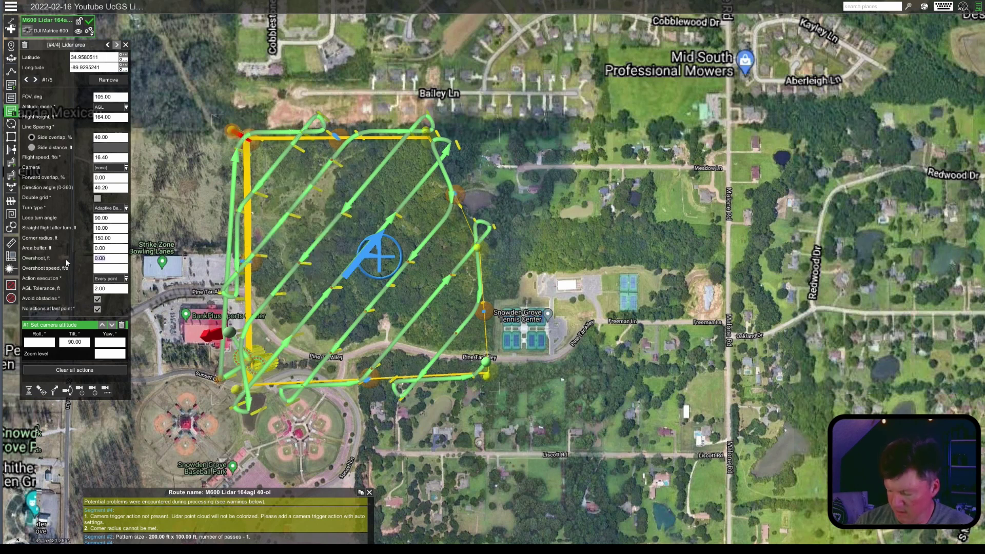
type("50")
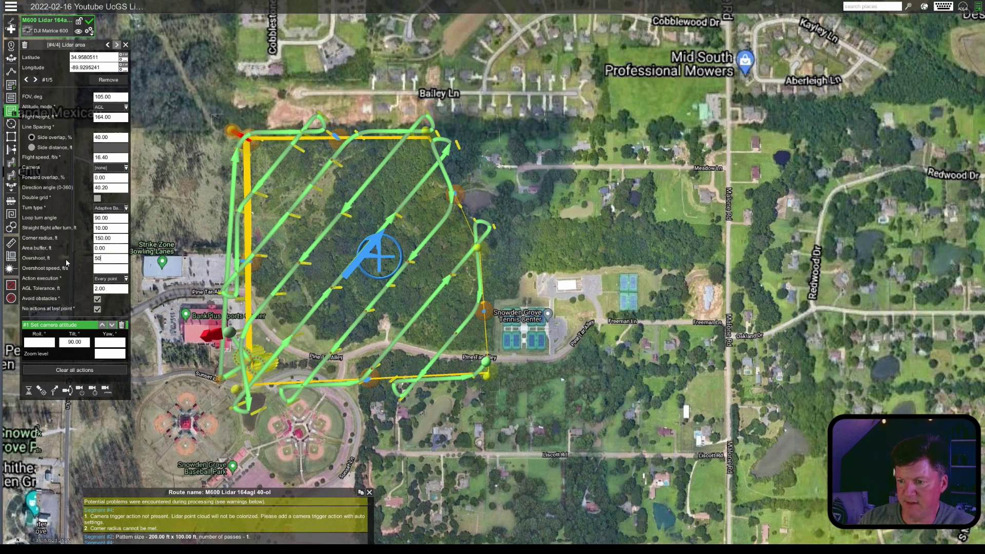
key("Return")
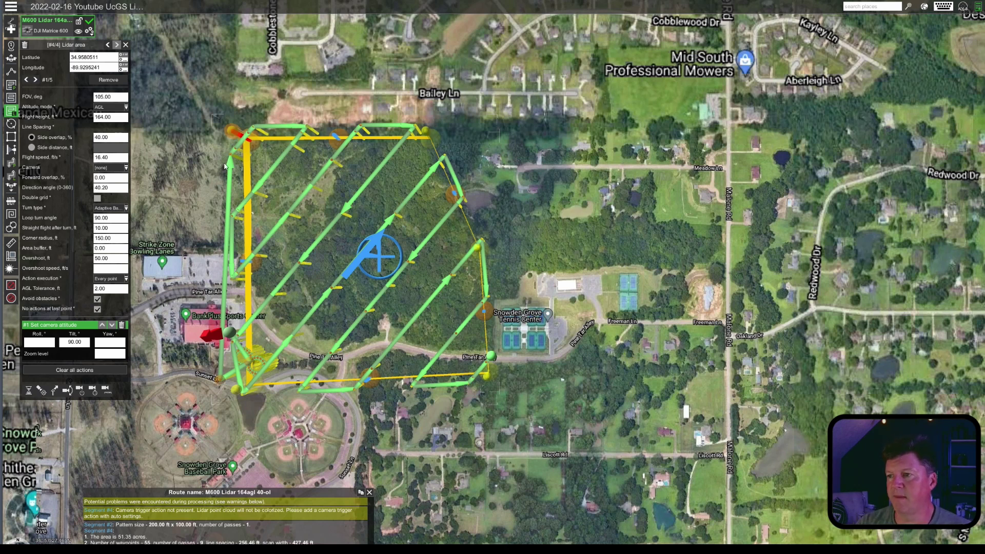
mouse_move(264, 132)
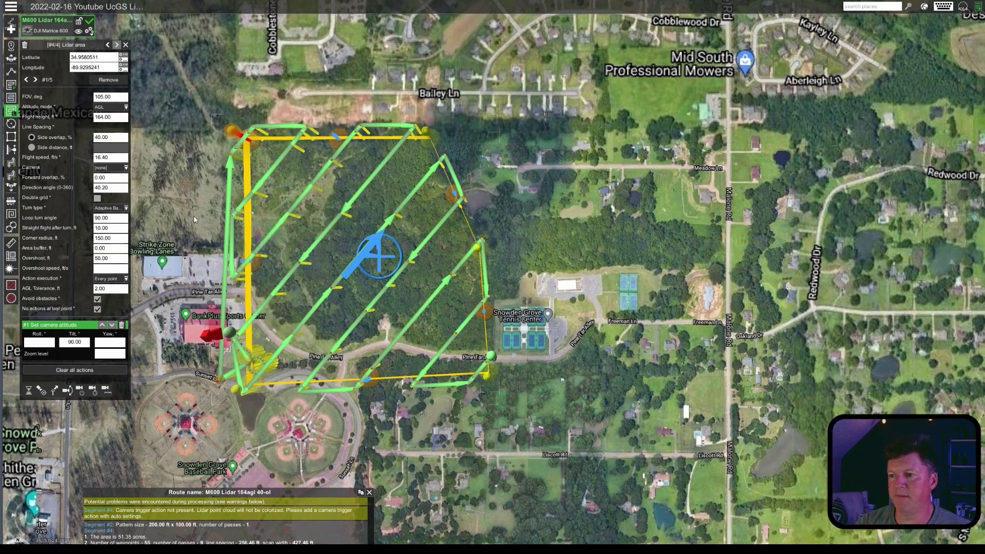
Reset the lidar area's overshoot to 0 ft and set its loop turn angle to 0 degrees
double_click(114, 239)
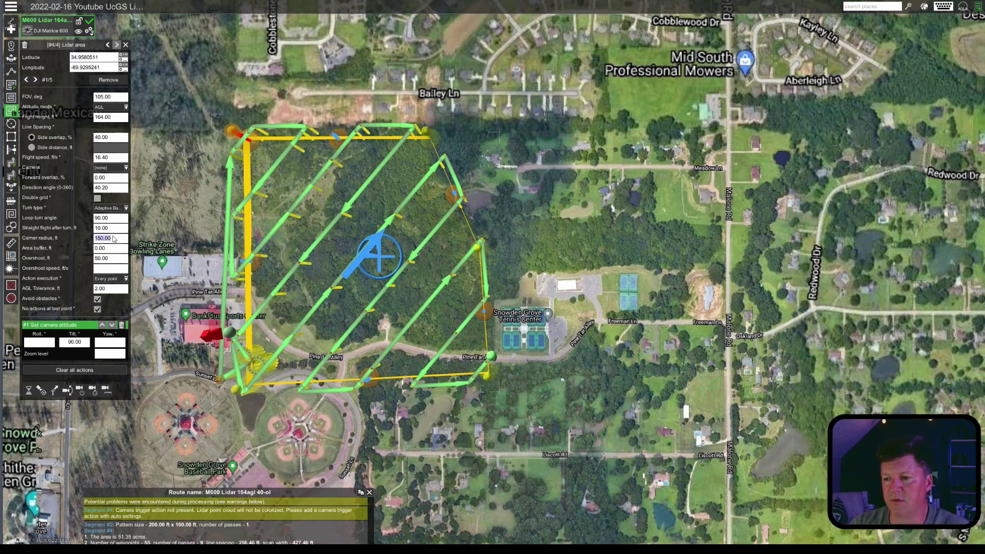
double_click(111, 259)
key("BackSpace")
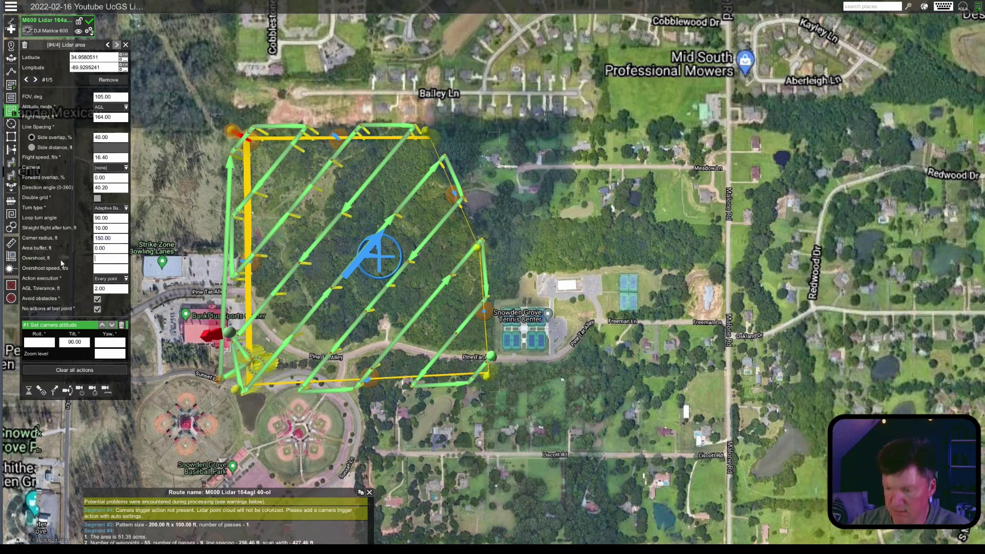
type("0.0")
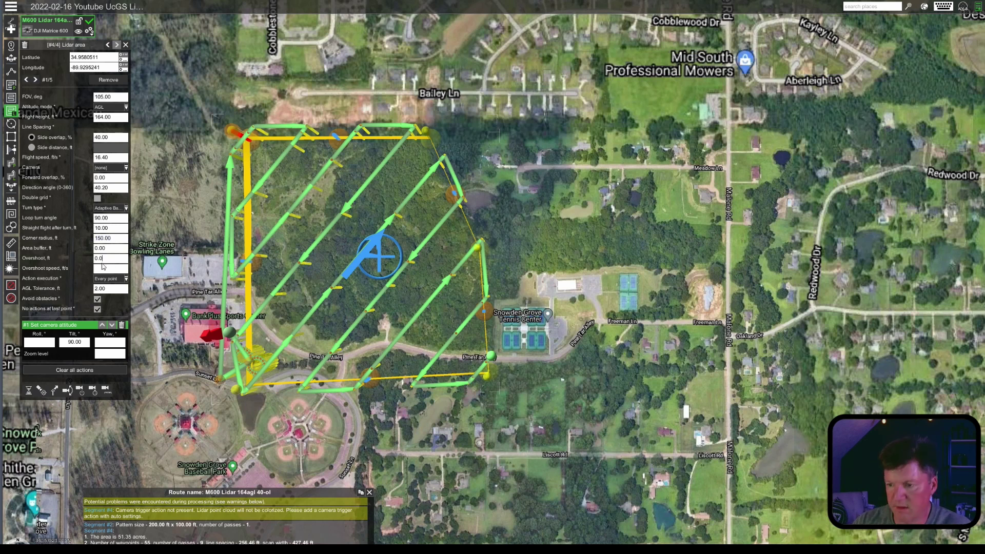
left_click(110, 219)
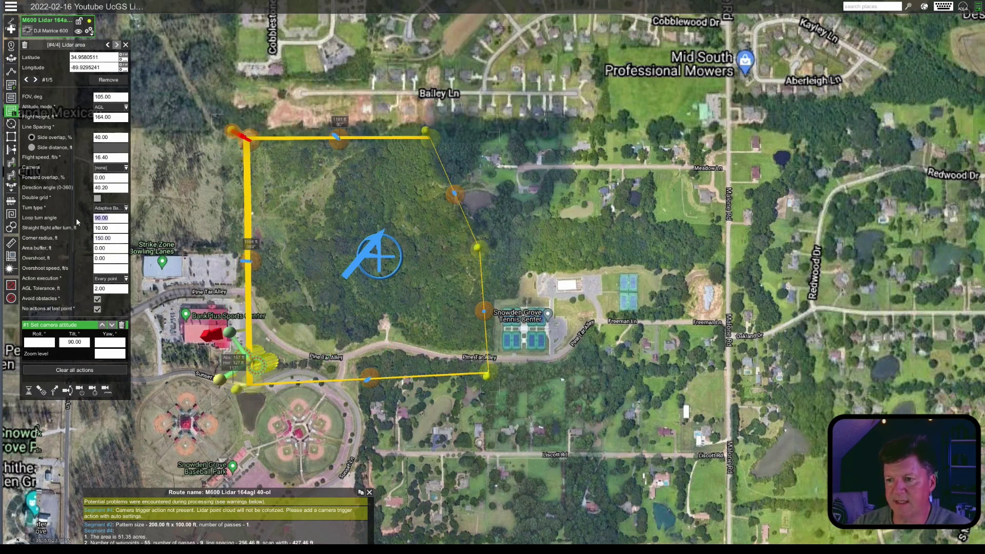
type("0.00")
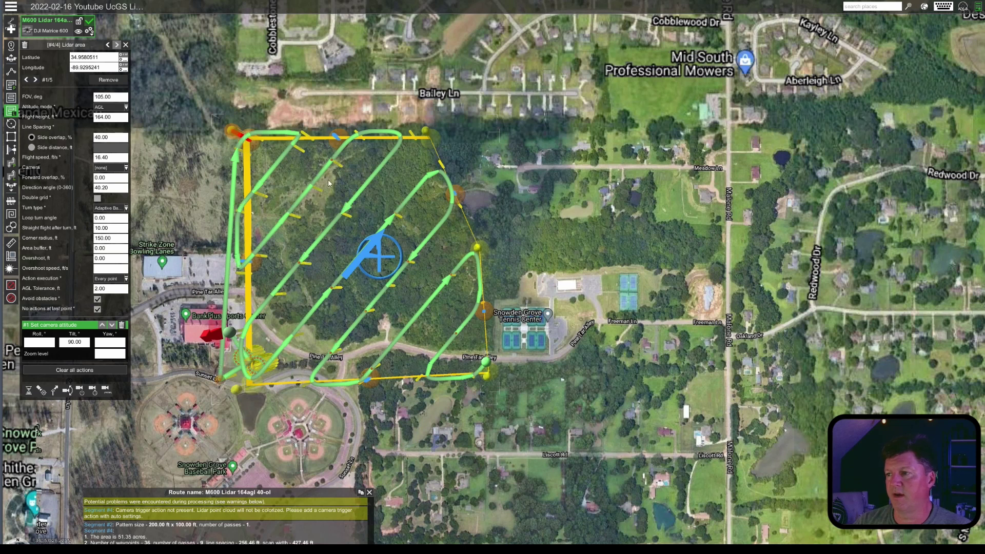
Set the lidar area's overshoot to 100 ft and inspect the line ends and turns along the northern edge
left_click(111, 258)
key("BackSpace")
key("BackSpace")
key("BackSpace")
key("BackSpace")
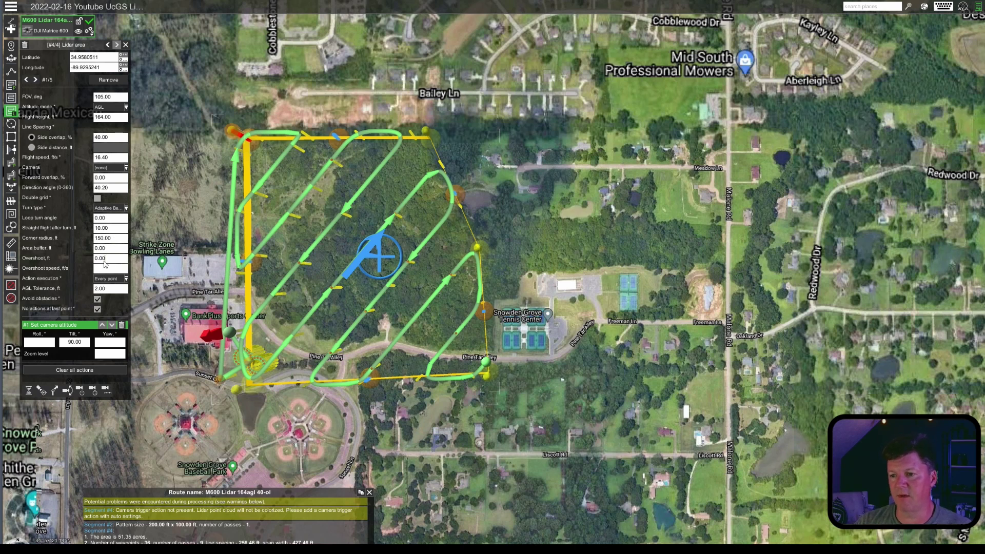
type("100")
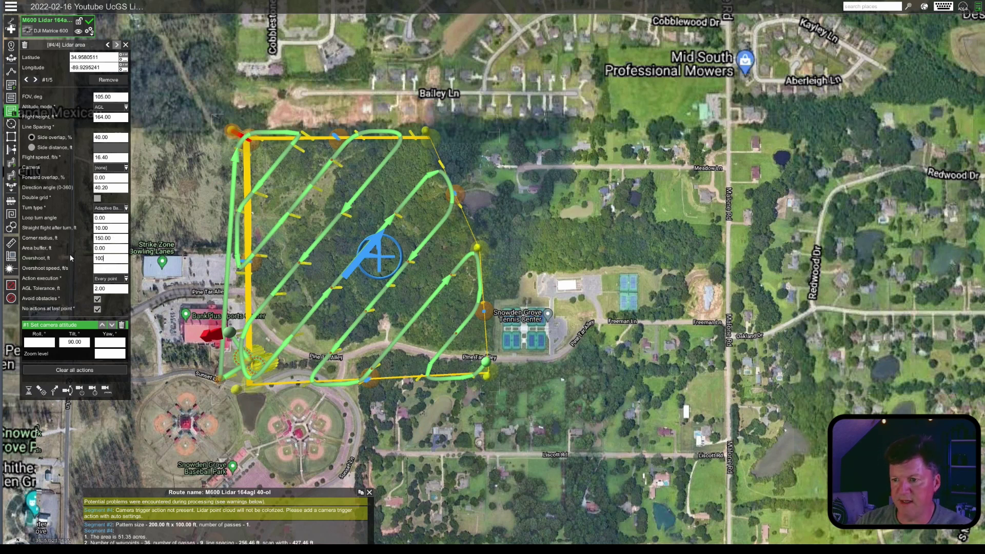
key("Return")
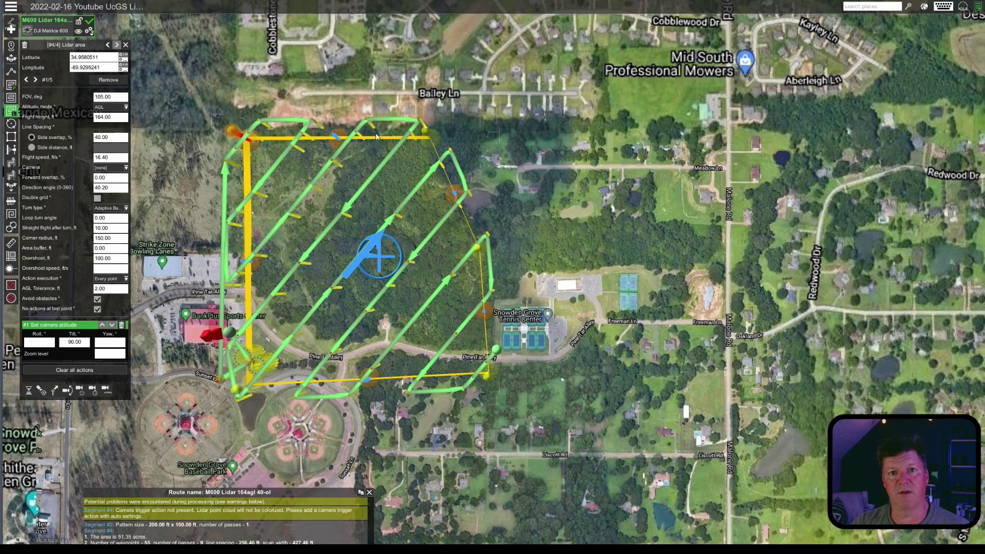
scroll(386, 131, "up", 5)
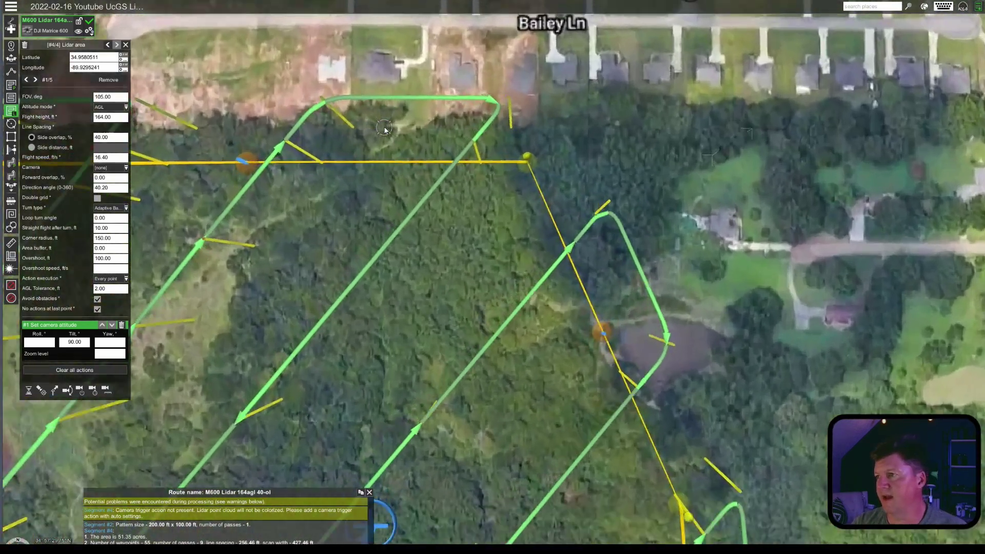
scroll(521, 108, "up", 3)
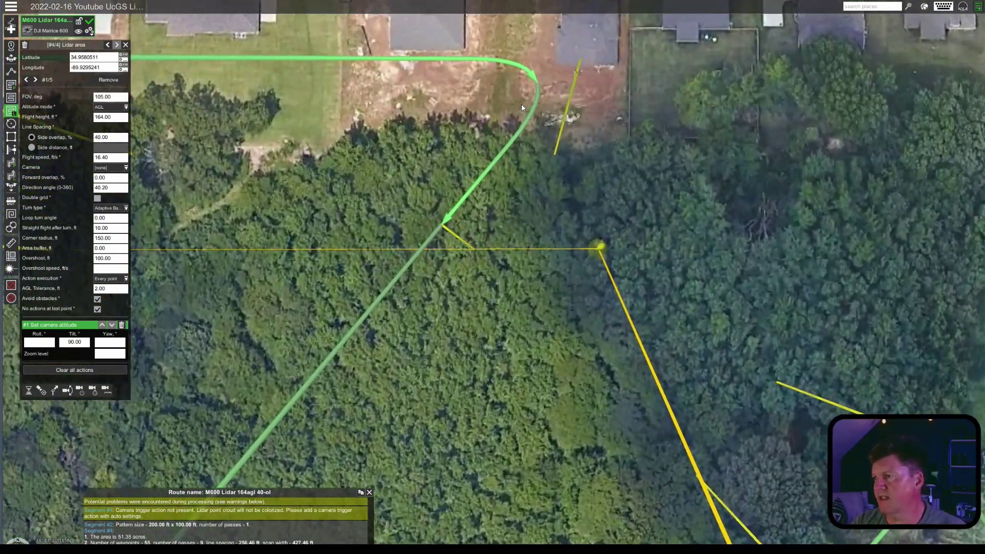
scroll(521, 103, "down", 2)
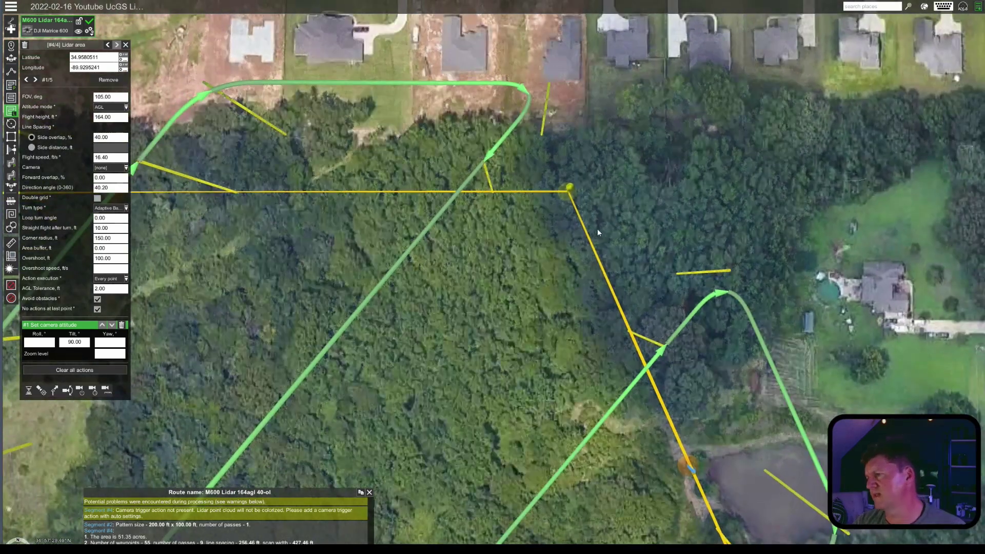
scroll(597, 229, "down", 2)
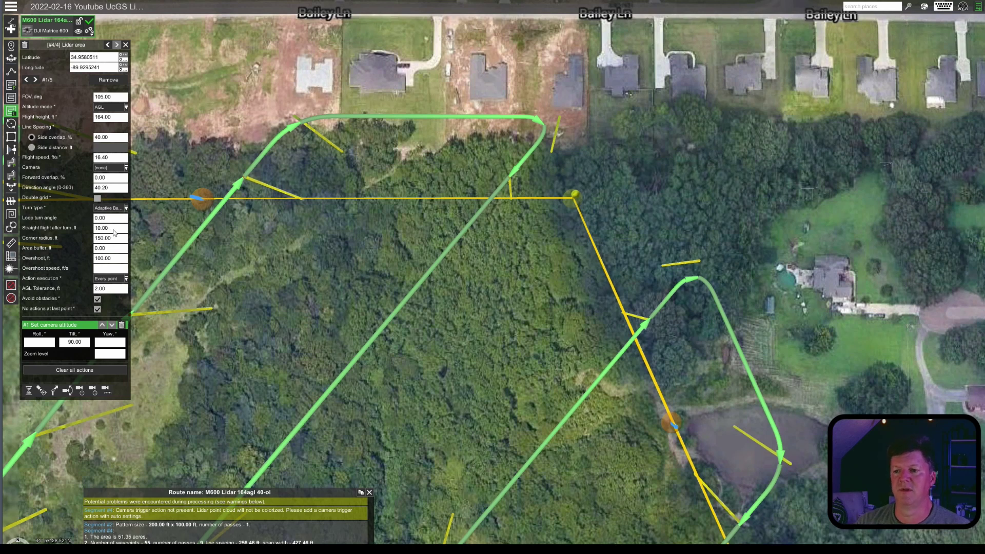
Set the lidar area's straight flight after turn to 0 ft and inspect the turns across the route
left_click_drag(115, 228, 66, 229)
type("0")
key("Return")
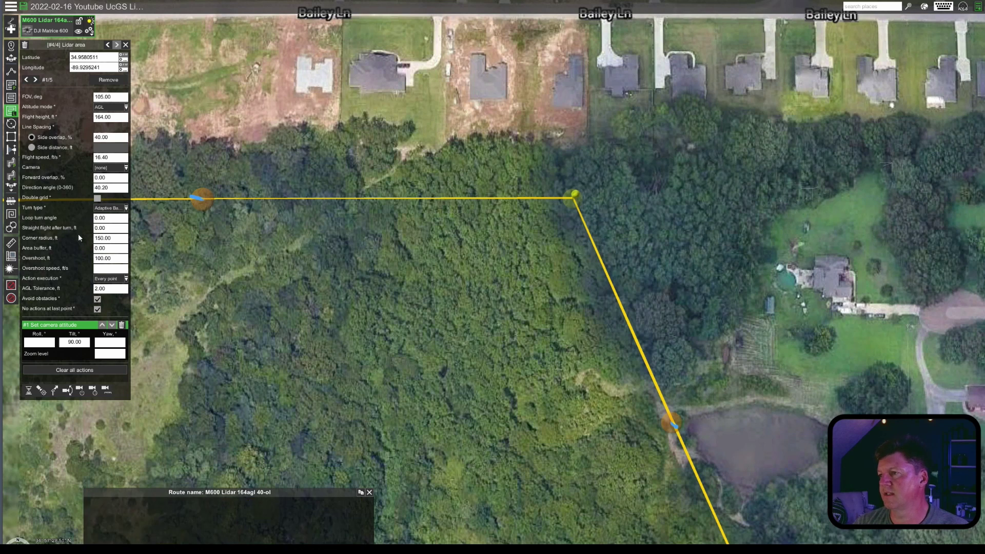
scroll(218, 257, "down", 3)
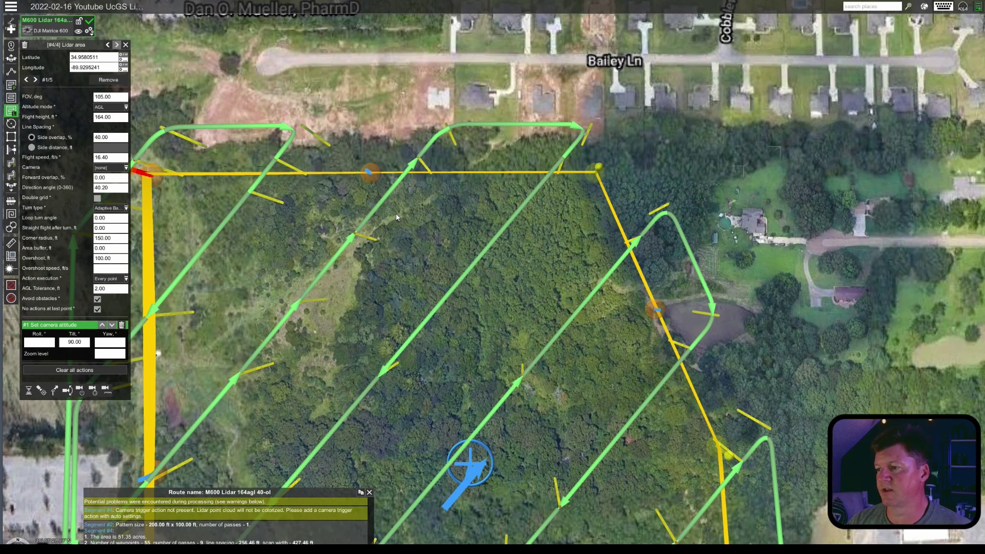
scroll(395, 215, "down", 3)
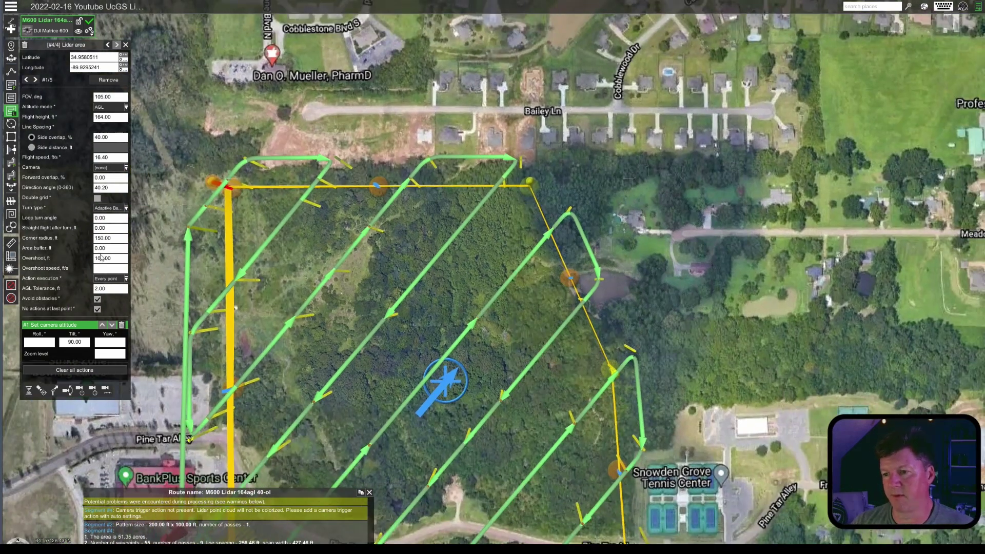
Reset the lidar area's overshoot from the enlarged test value to 0 ft
double_click(107, 258)
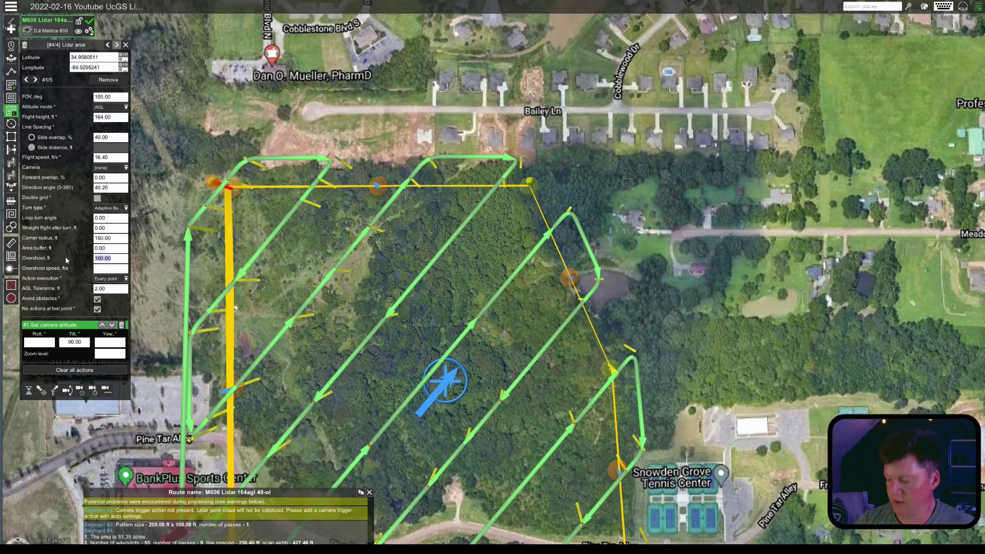
type("0")
key("Return")
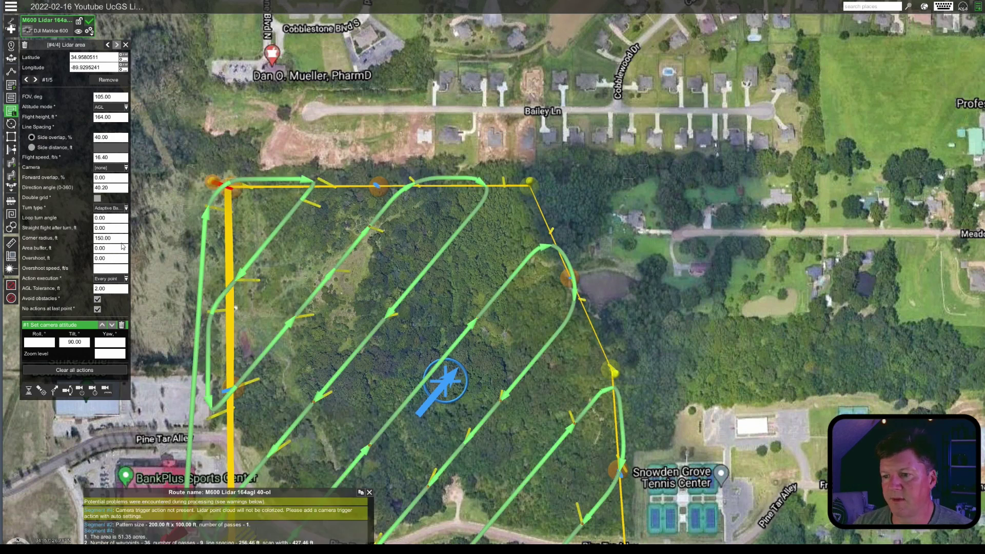
Examine the route's height above the woods in a tilted 3D view and review the lidar area's altitude mode options
scroll(138, 250, "down", 2)
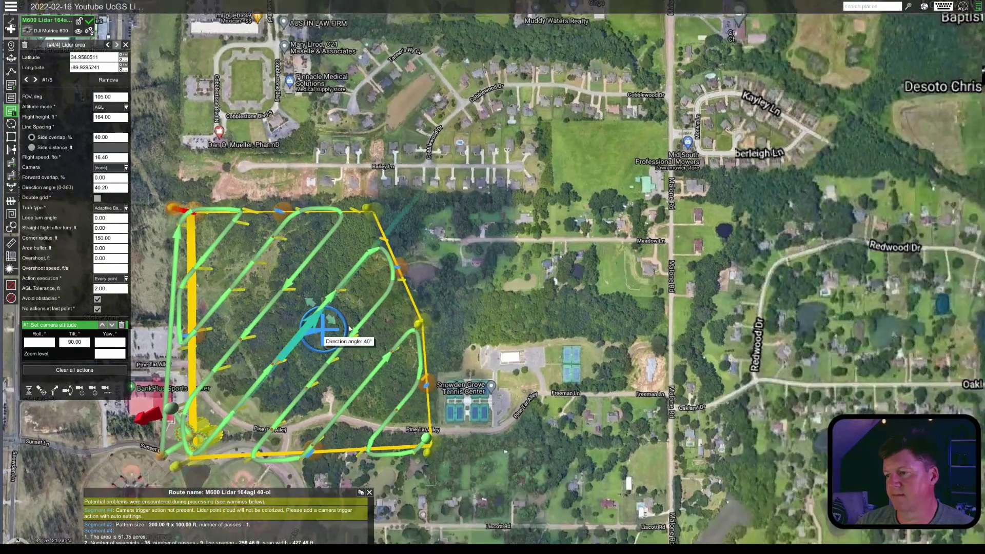
left_click_drag(423, 285, 486, 200)
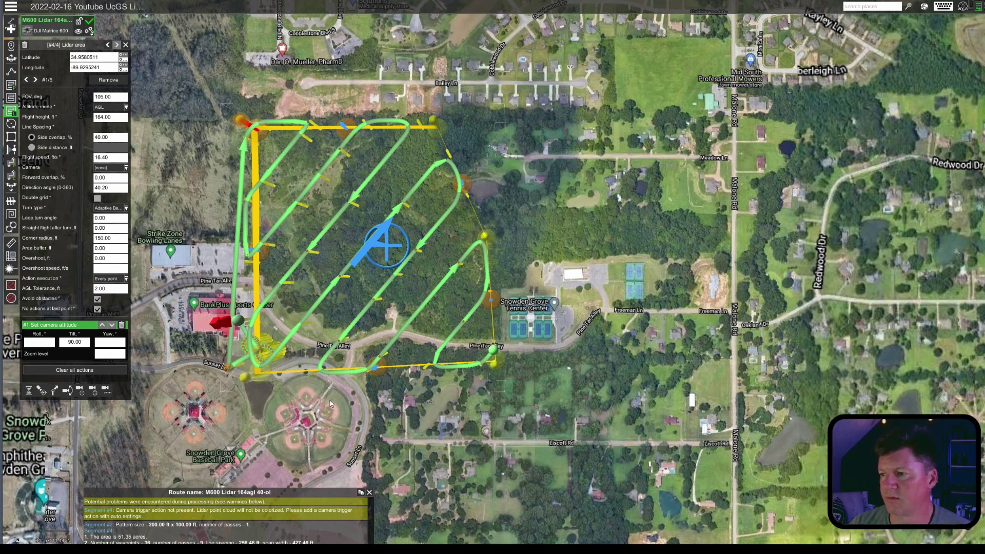
right_click_drag(253, 363, 295, 267)
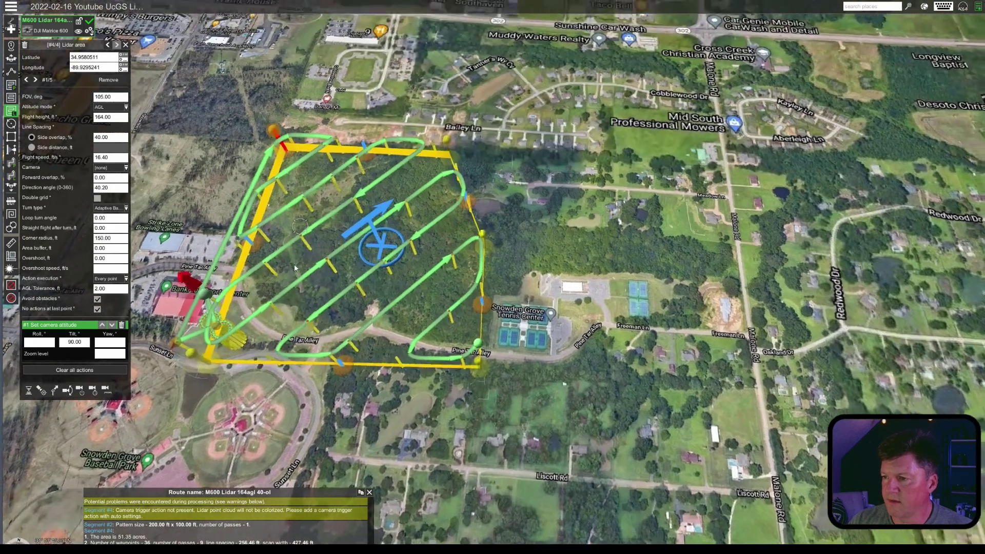
scroll(307, 245, "up", 5)
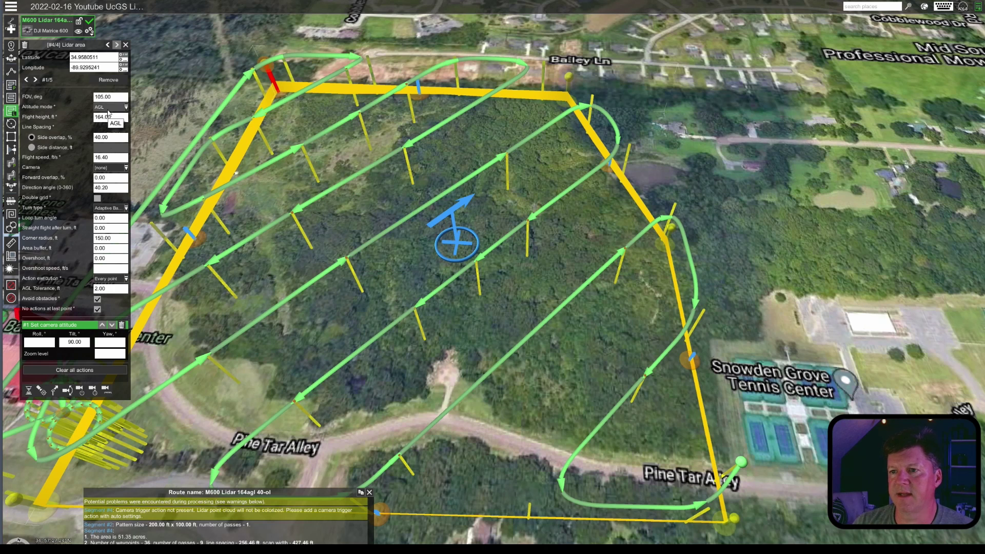
left_click(105, 108)
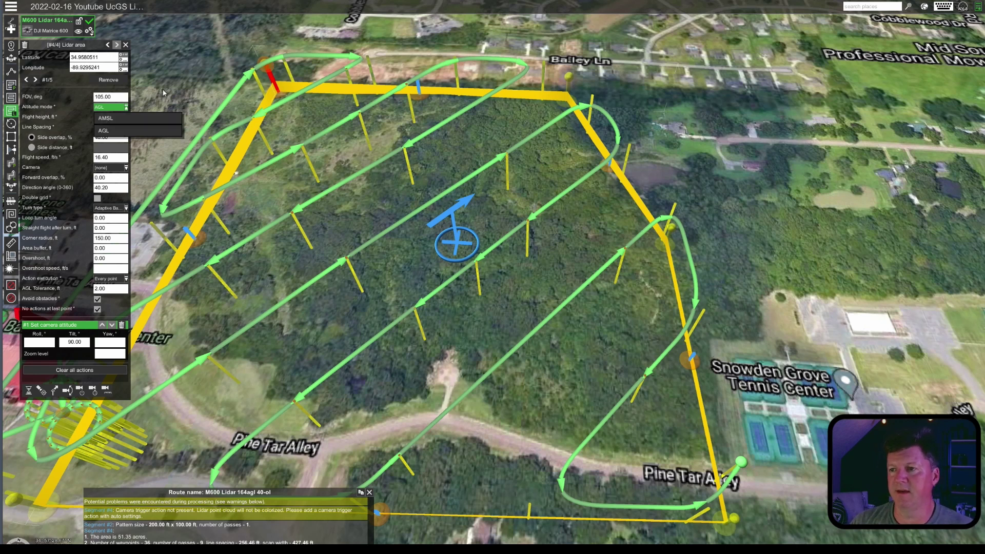
left_click(120, 109)
left_click(118, 108)
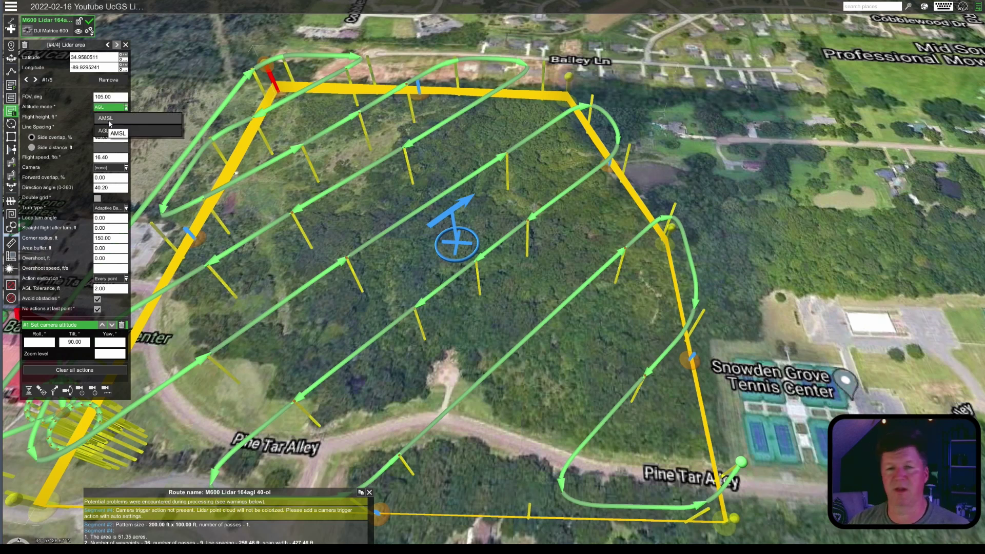
left_click(169, 96)
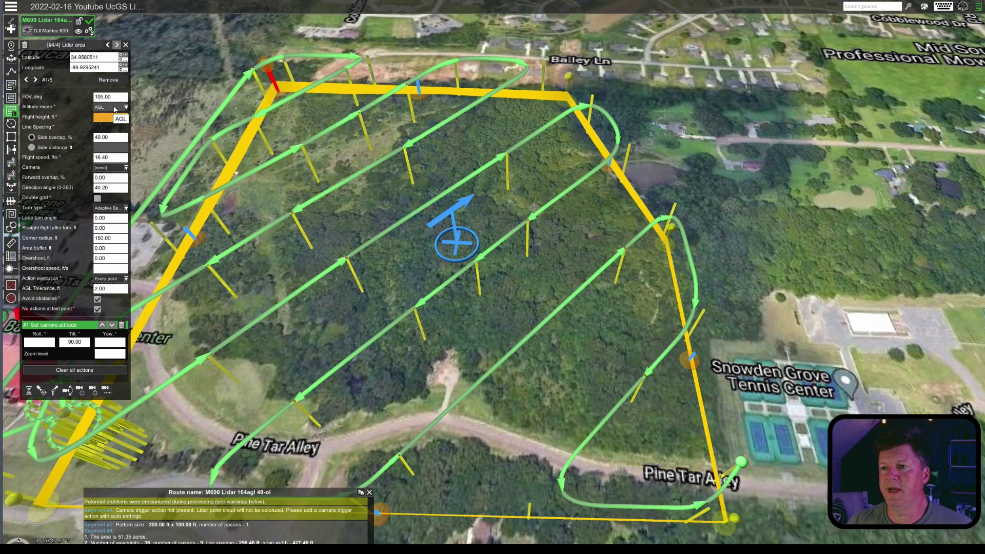
Check the waypoint altitudes near the route's start and set the lidar area's AGL tolerance to 10 ft
left_click_drag(269, 202, 356, 125)
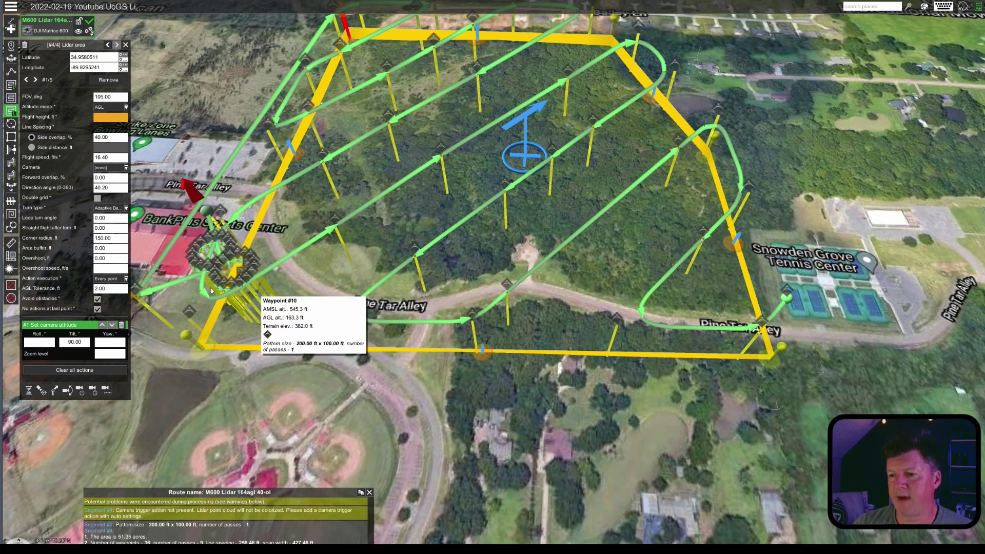
left_click_drag(110, 291, 78, 291)
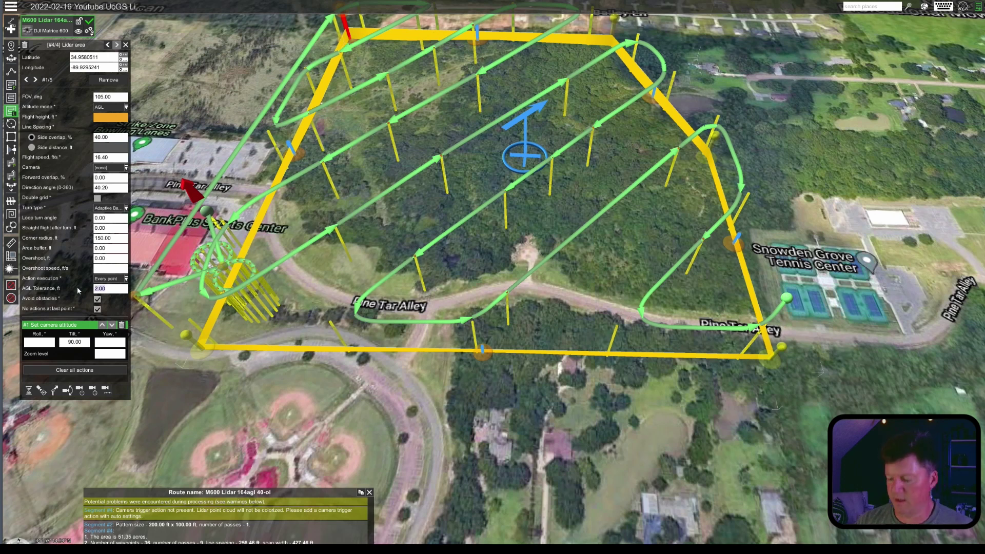
type("10")
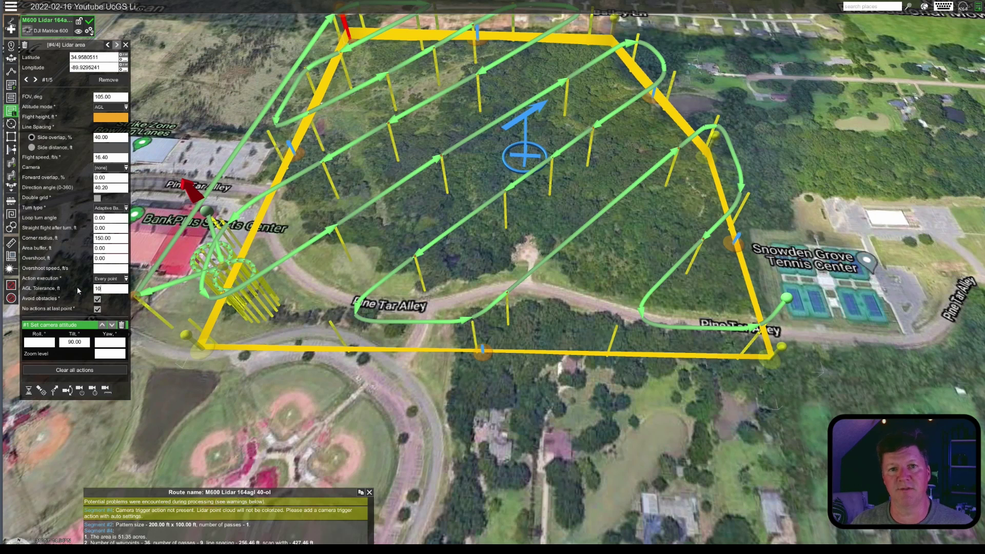
key("Return")
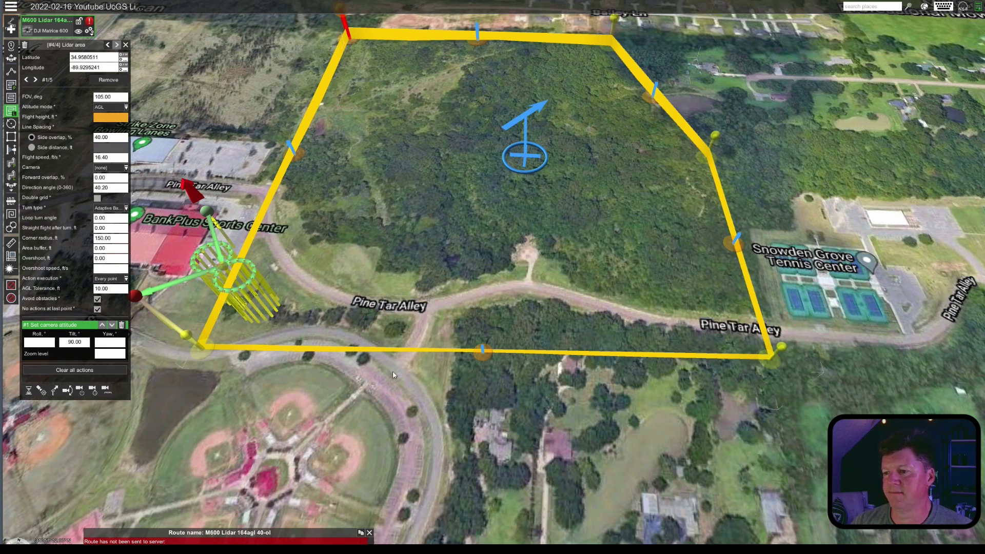
Switch the lidar area's altitude mode to AMSL and back to AGL, and enter a flight height of 164 ft
scroll(377, 376, "down", 2)
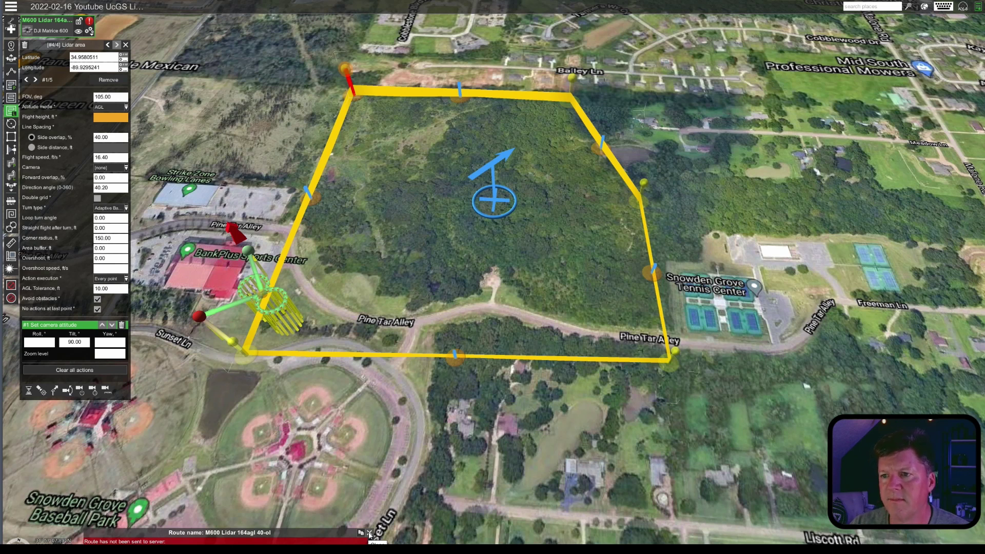
left_click(106, 117)
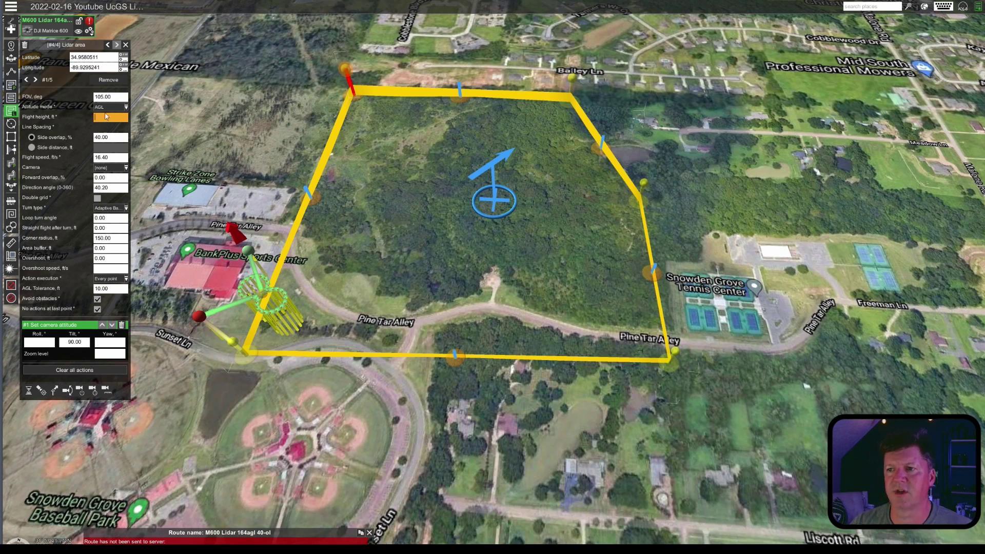
left_click(109, 106)
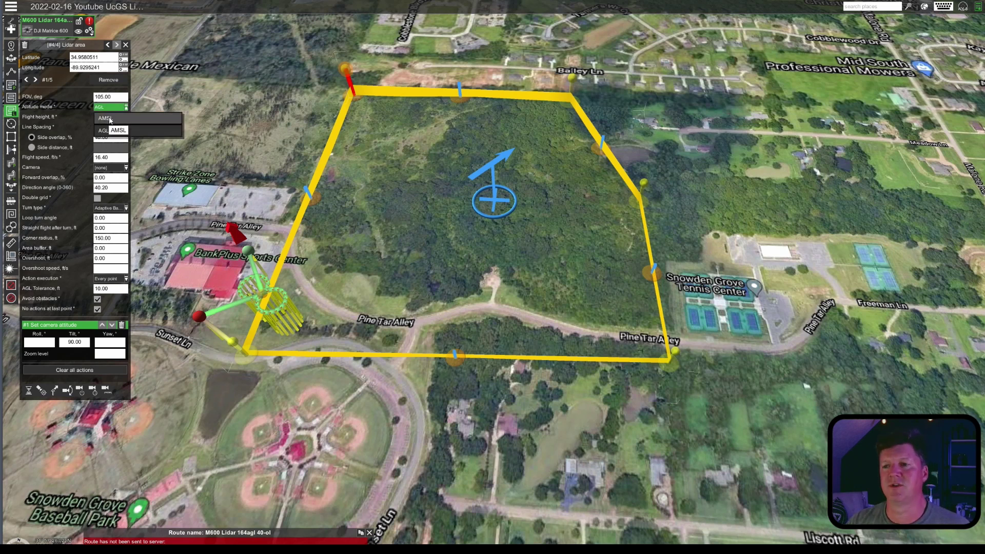
left_click(109, 119)
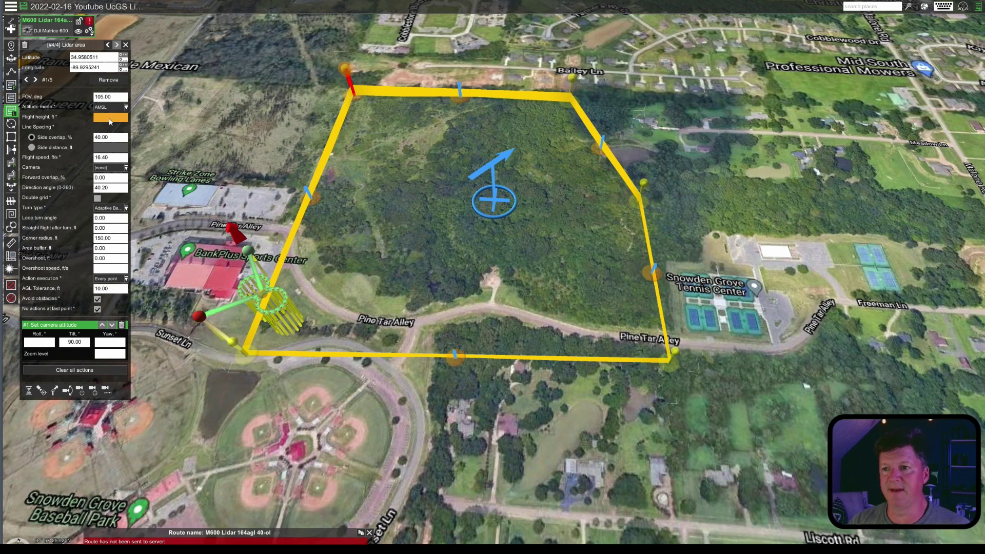
left_click(110, 107)
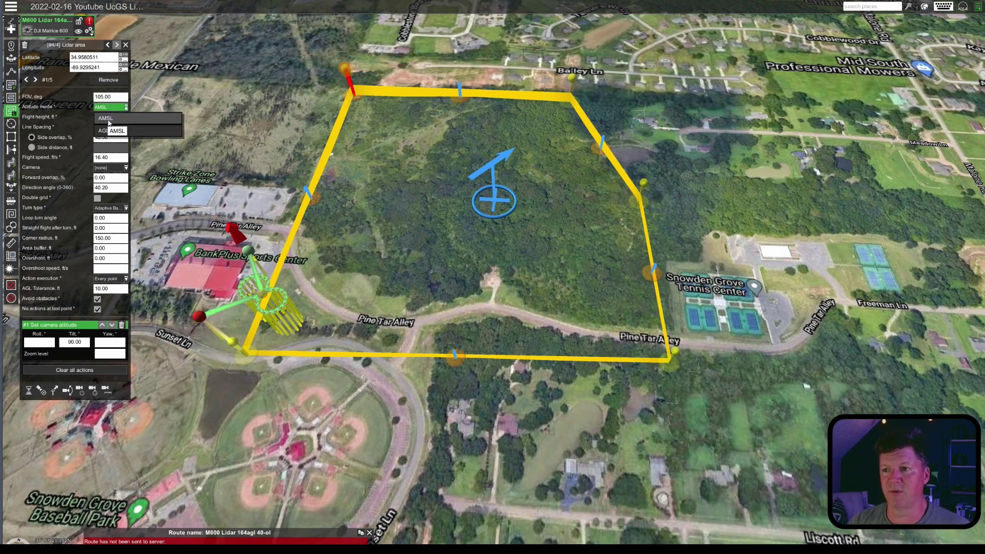
left_click(108, 132)
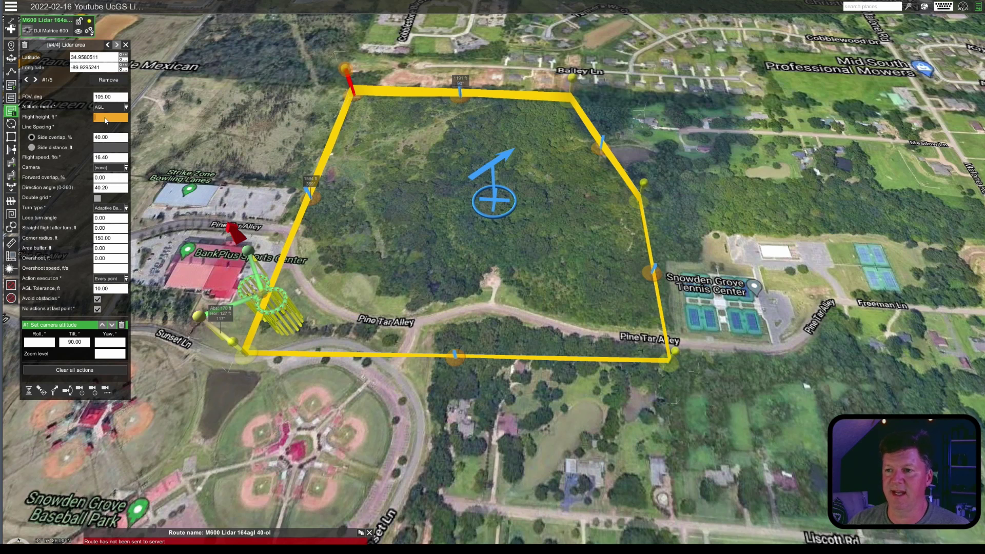
type("164")
key("Return")
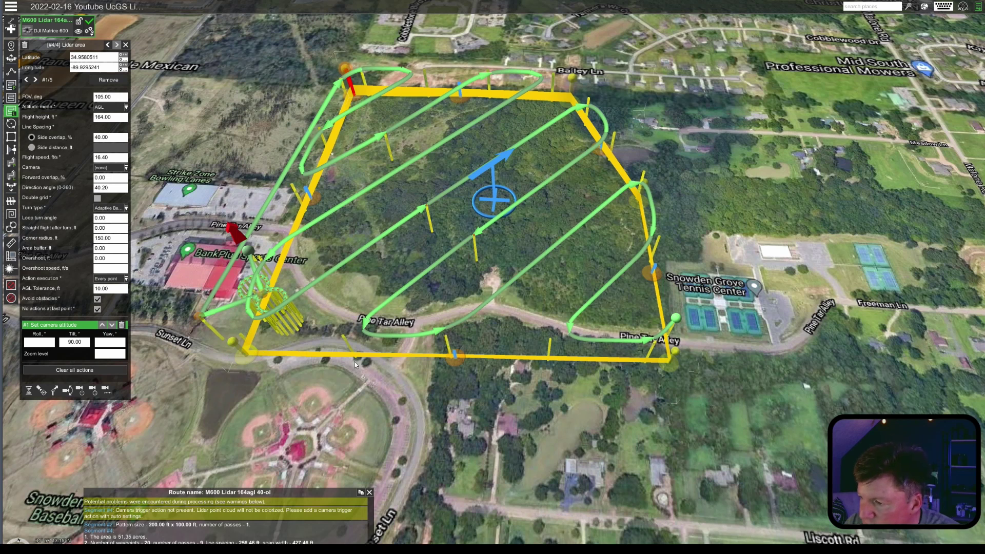
Check the altitude details of the route's waypoints and set the lidar area's AGL tolerance to 5 ft
mouse_move(350, 348)
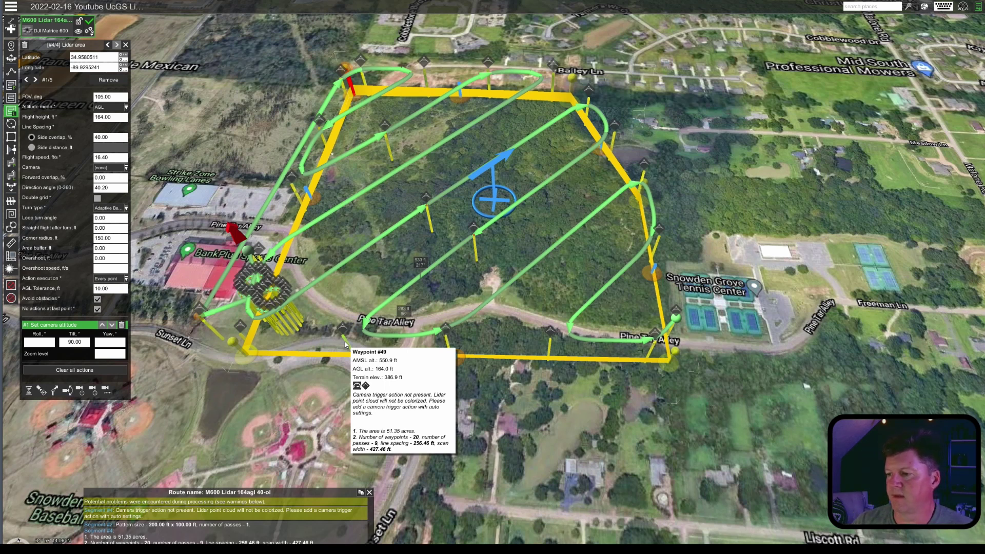
mouse_move(477, 260)
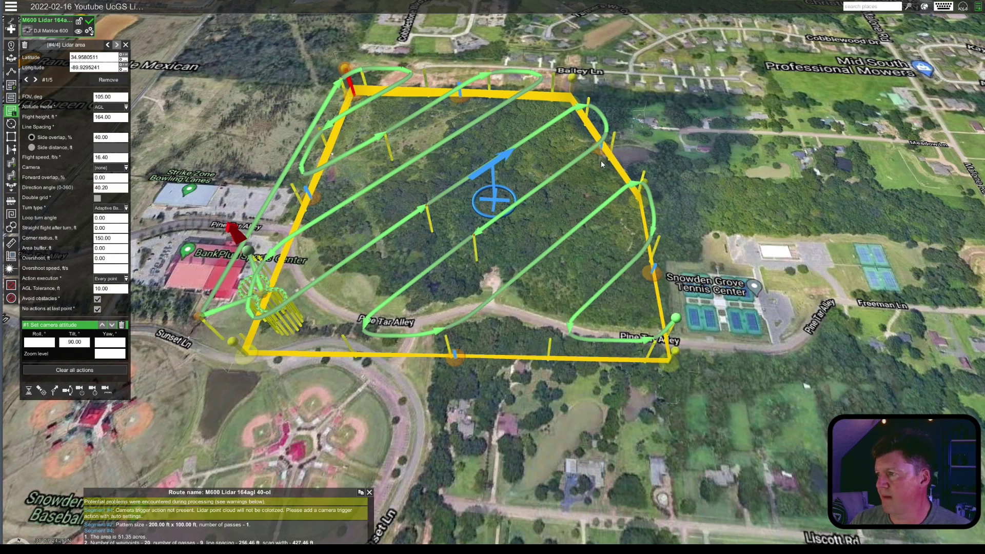
mouse_move(607, 158)
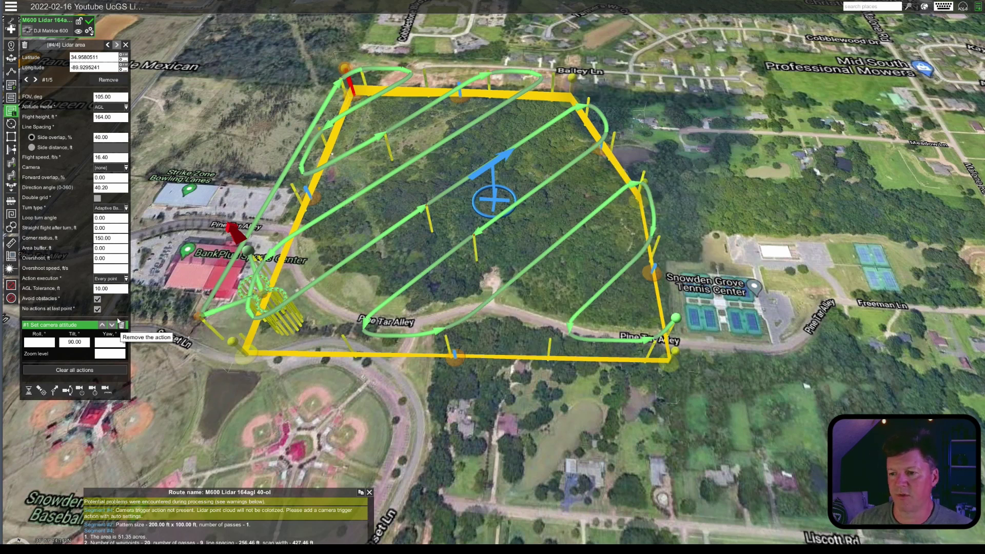
left_click(114, 289)
type("5")
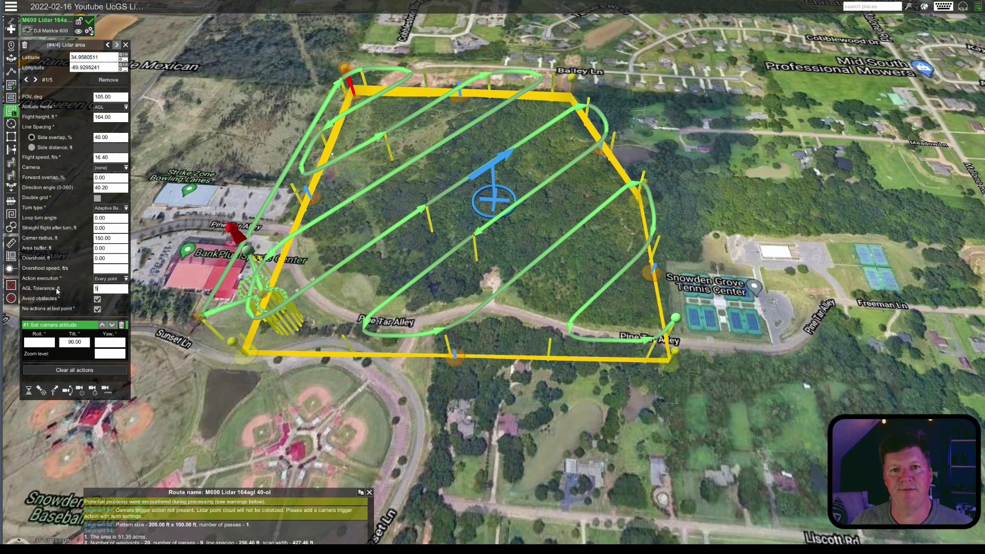
key("Tab")
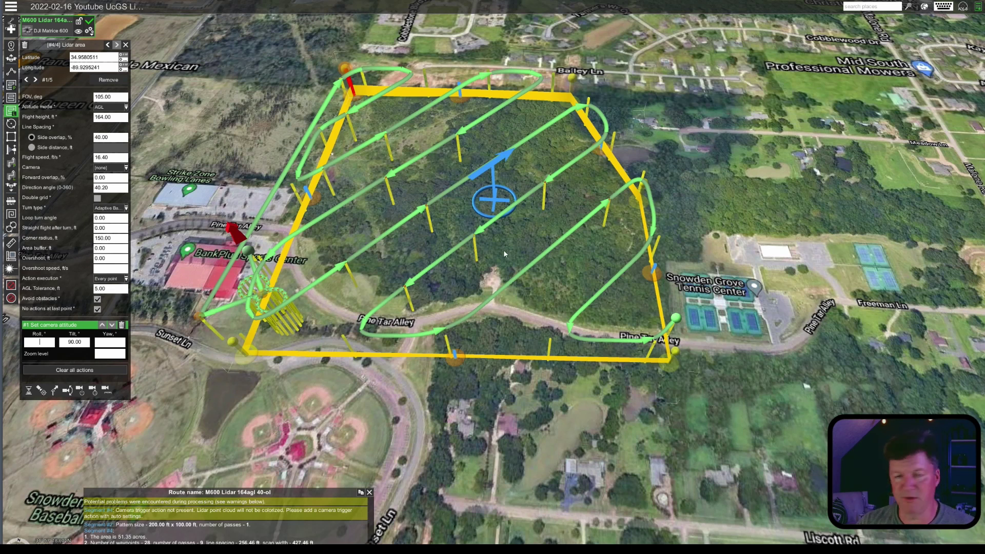
Set the lidar area's AGL tolerance to 1 ft
left_click(111, 291)
left_click(112, 291)
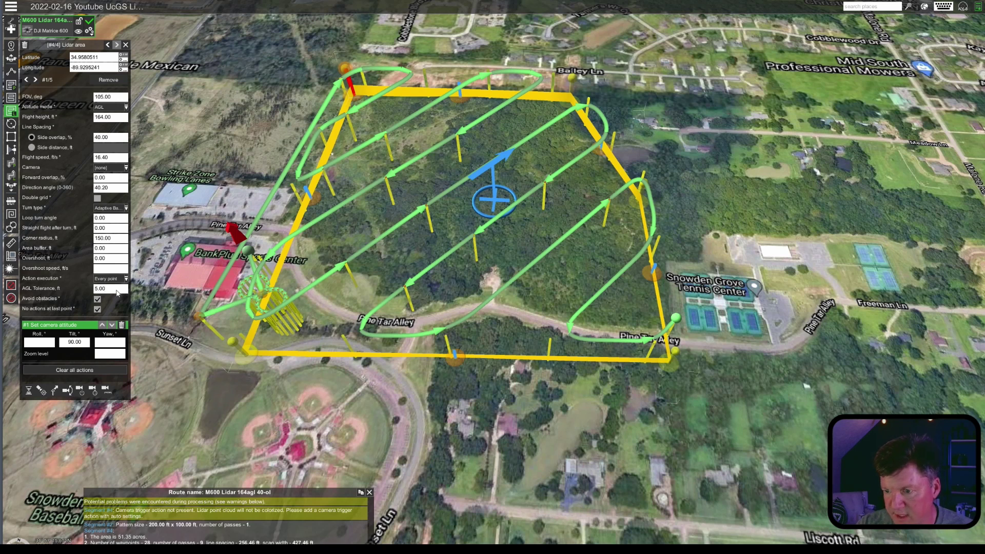
left_click_drag(117, 290, 67, 292)
type("1")
key("Tab")
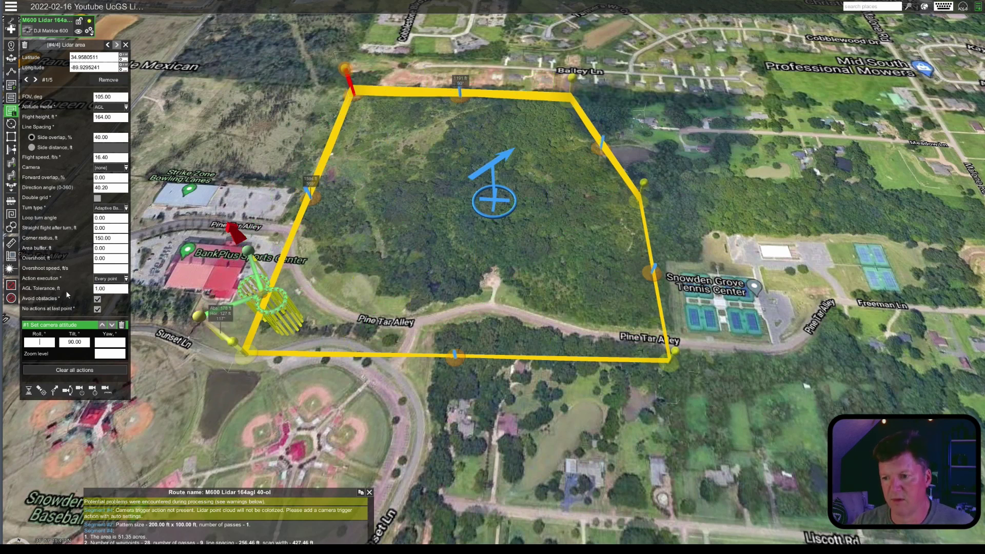
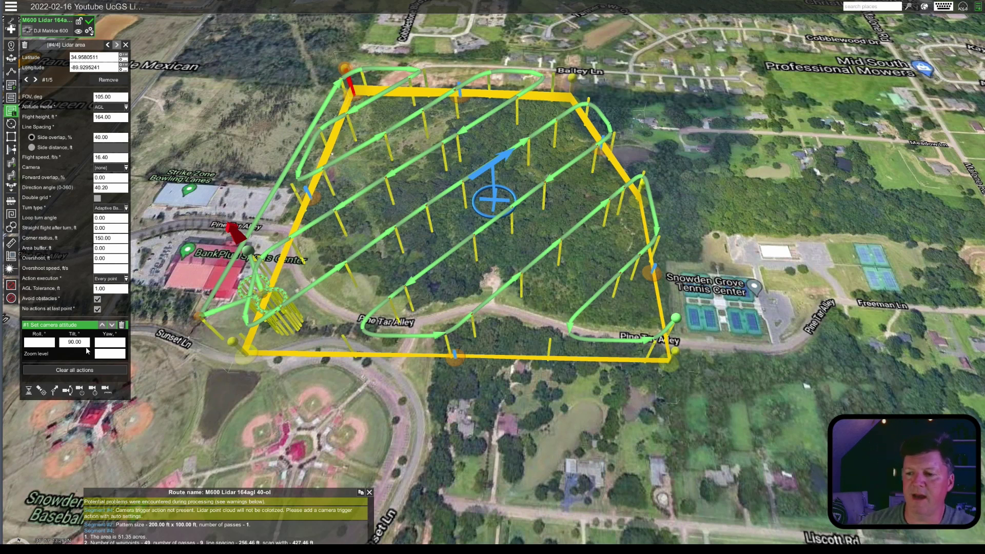
Remove the camera attitude action from the lidar area and close the route's processing log
left_click(122, 324)
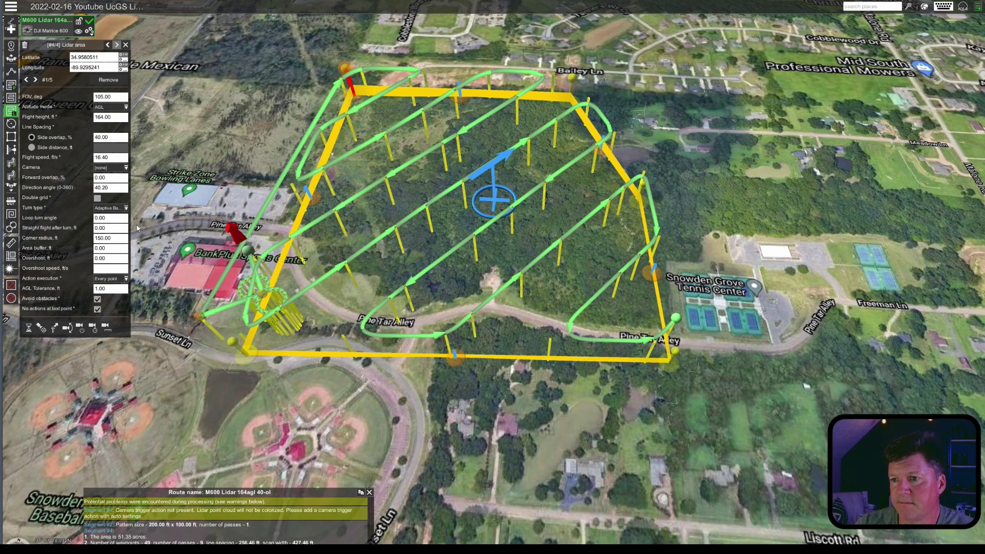
left_click(370, 492)
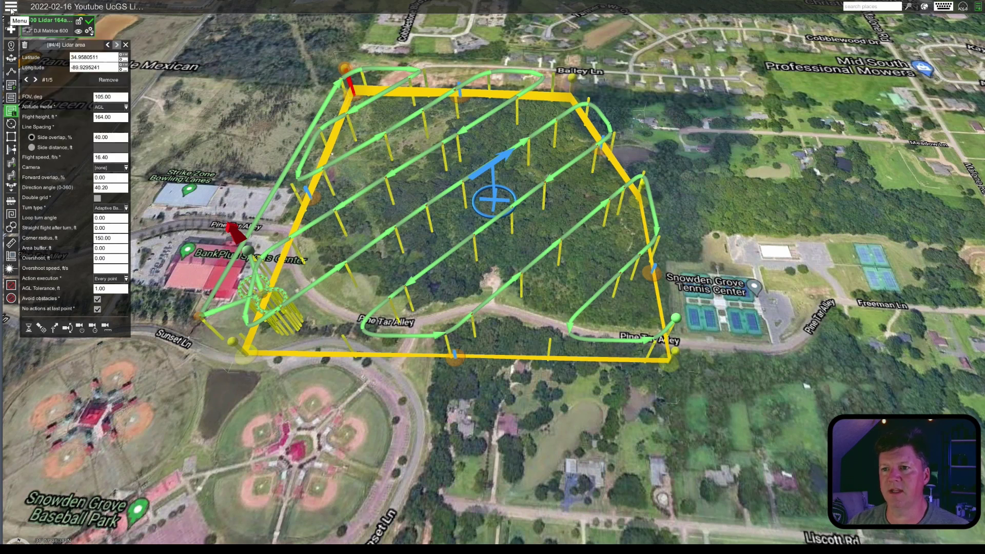
left_click(11, 7)
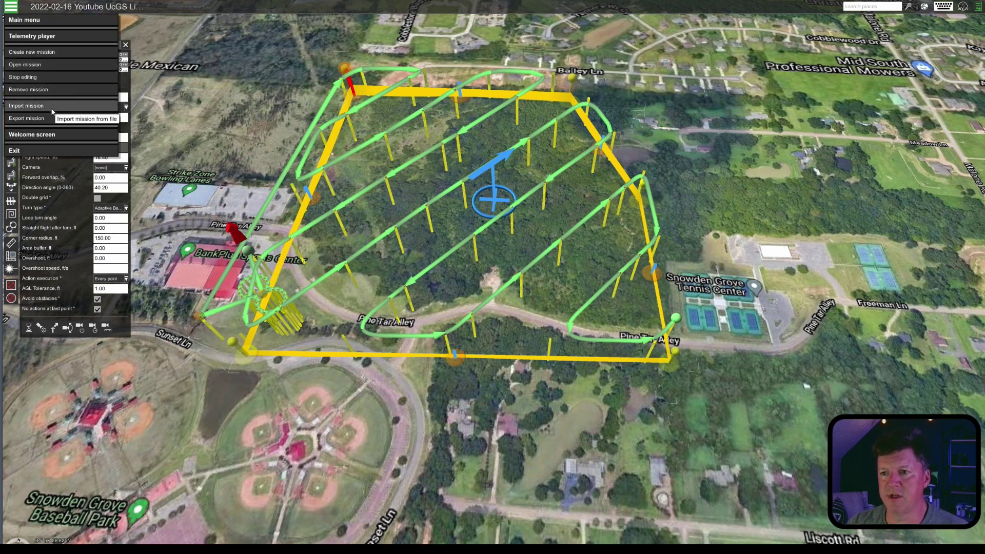
left_click(168, 106)
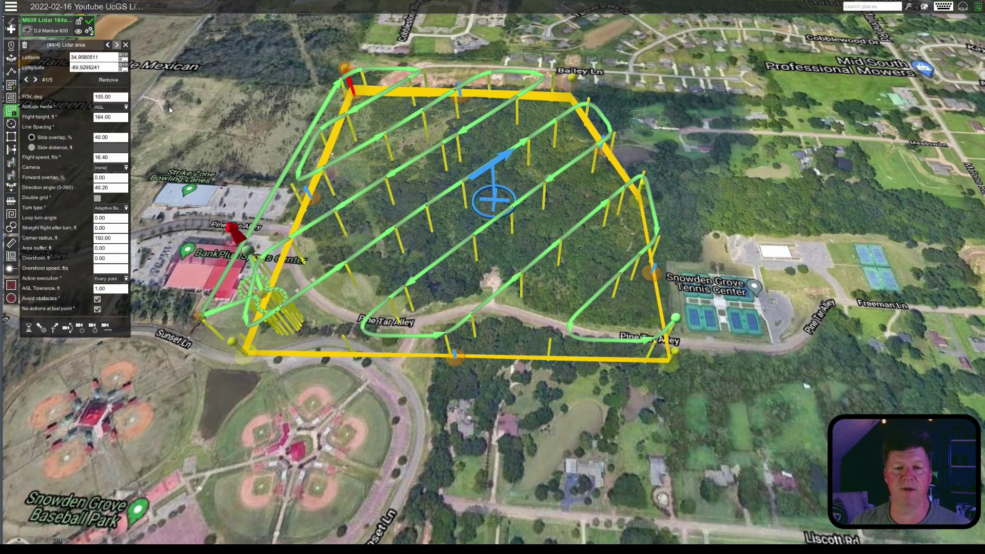